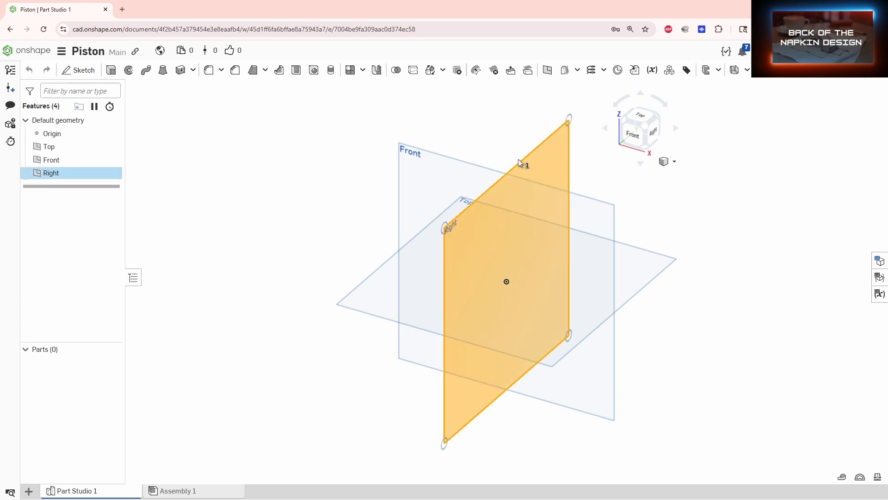
# Hide the Top and Right planes and orient the view straight onto the Front plane
pyautogui.click(377, 272)
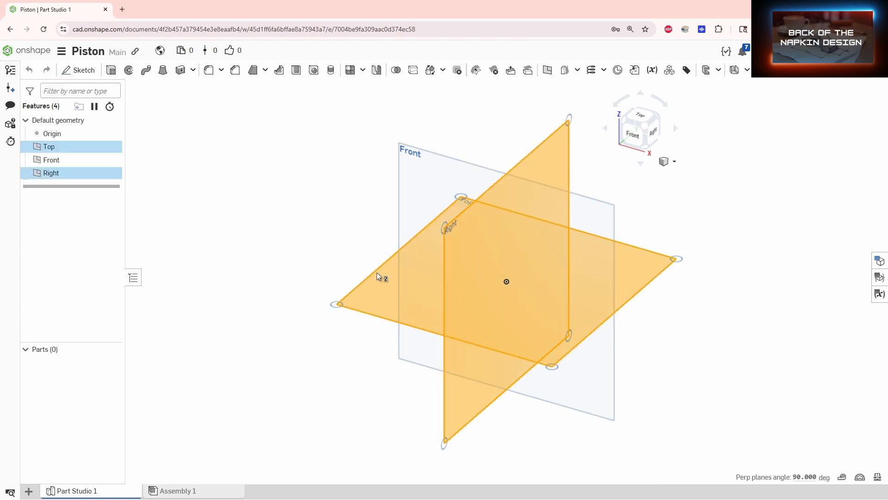
pyautogui.press('y')
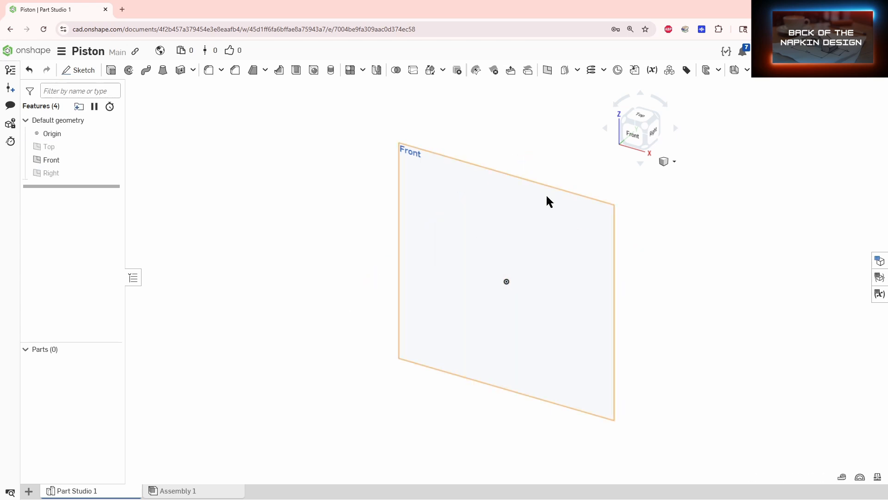
pyautogui.click(636, 132)
pyautogui.moveTo(642, 248); pyautogui.dragTo(530, 253, button='middle')
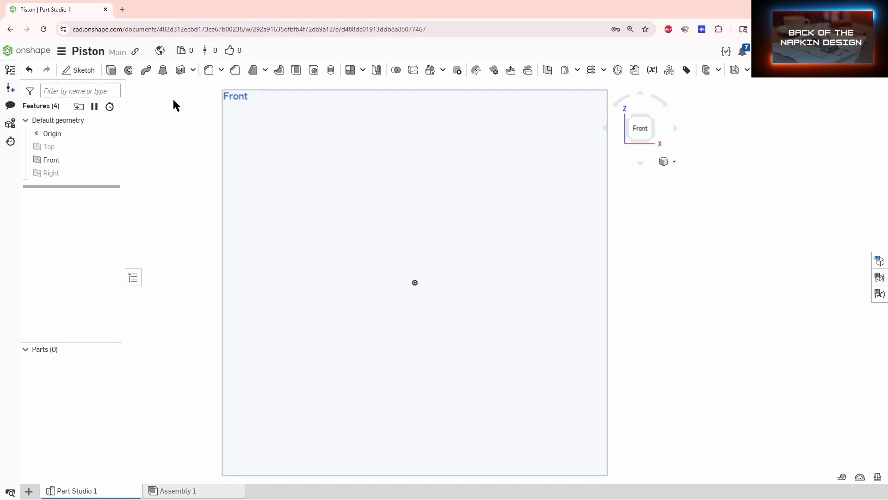
# Start a sketch on the Front plane and draw a corner rectangle about 40 by 57 mm, up and left from the origin
pyautogui.click(75, 70)
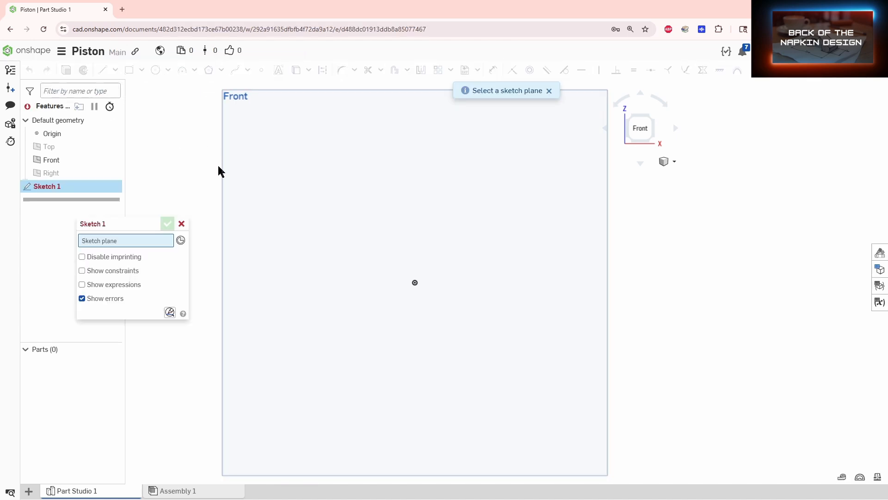
pyautogui.click(225, 164)
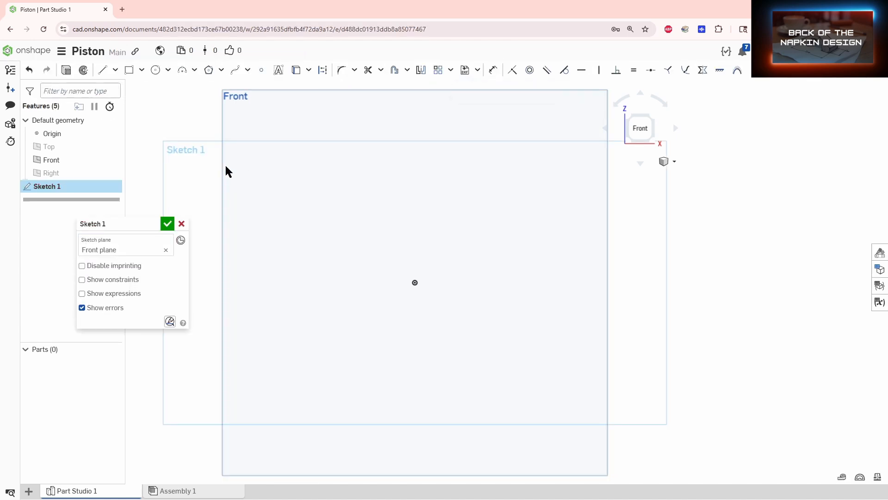
pyautogui.click(129, 70)
pyautogui.click(415, 283)
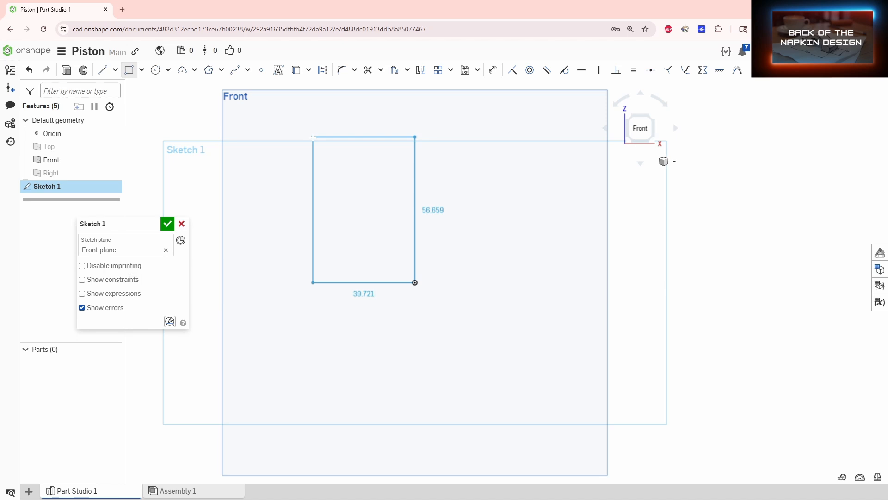
pyautogui.click(313, 137)
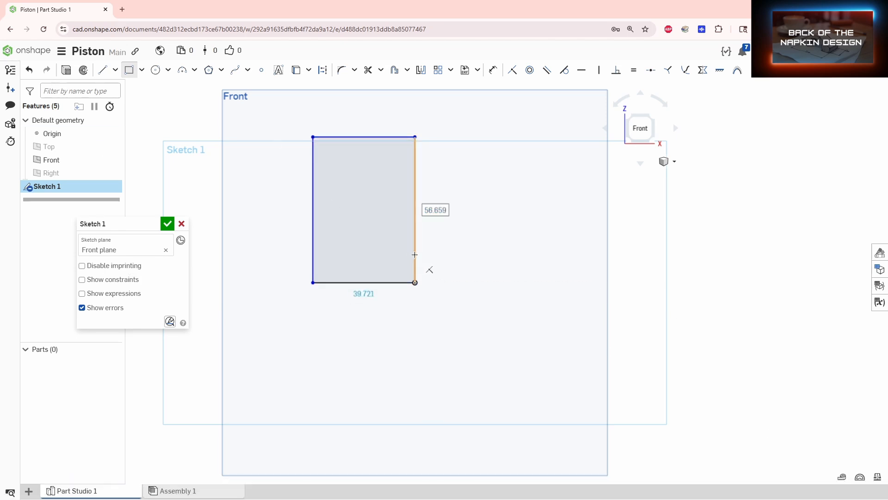
# Dimension the rectangle's width between its vertical edges as 82/2 mm
pyautogui.press('d')
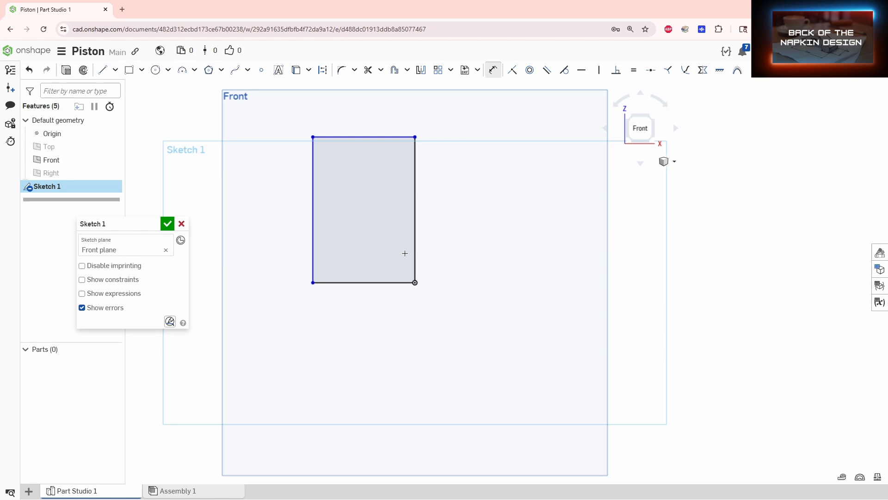
pyautogui.click(415, 254)
pyautogui.click(313, 260)
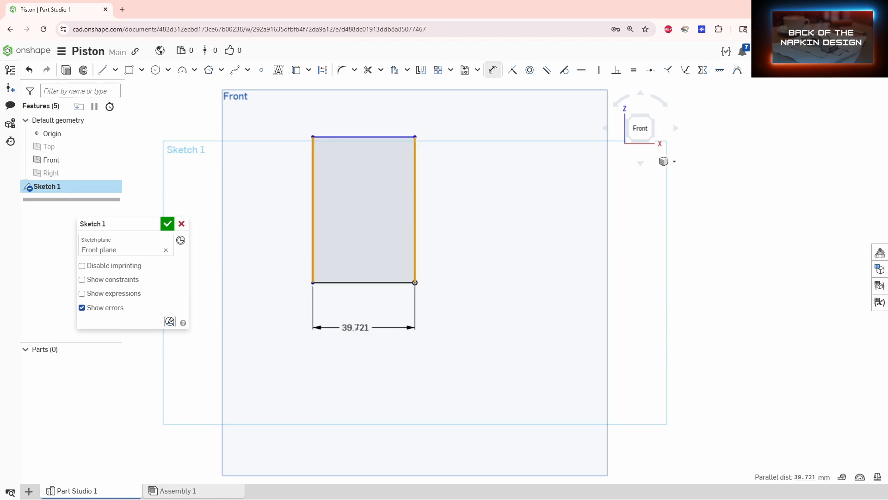
pyautogui.click(361, 332)
pyautogui.write('82/2')
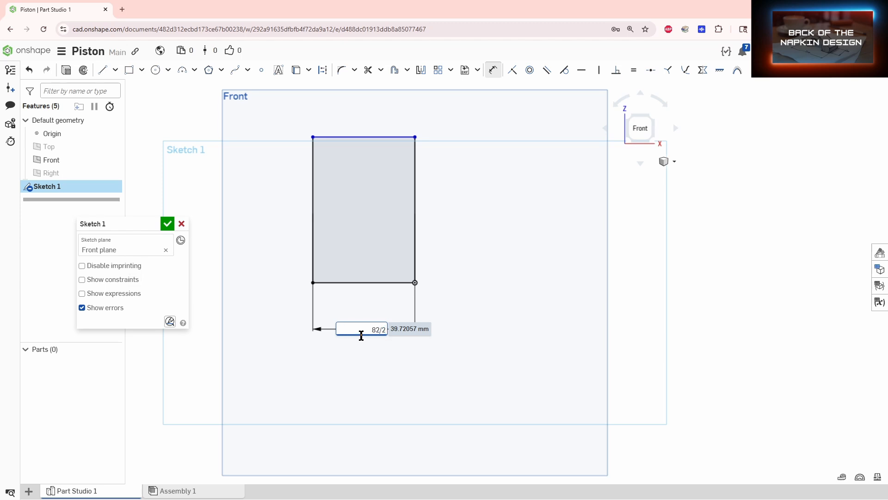
pyautogui.press('Return')
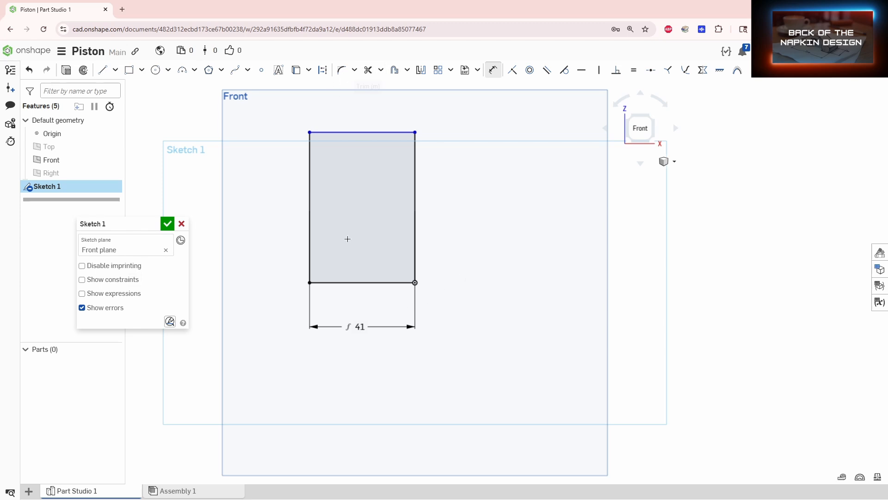
# Dimension the rectangle's height between its horizontal edges as 87 mm
pyautogui.click(372, 283)
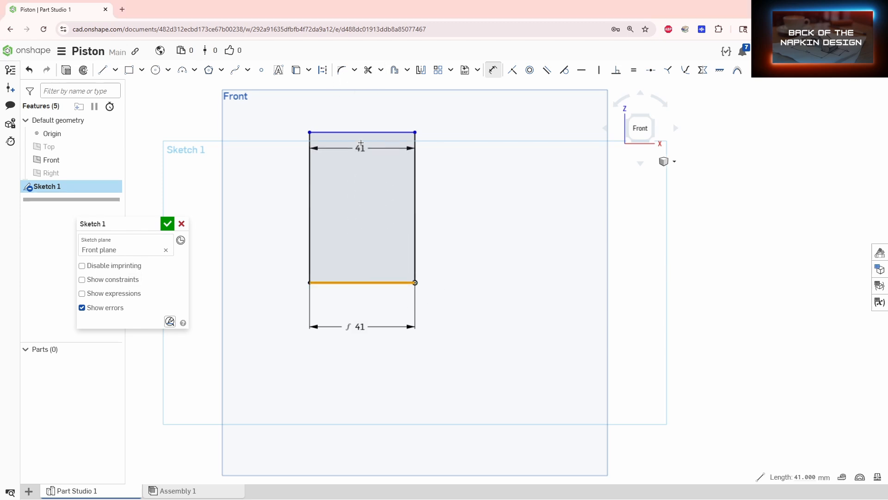
pyautogui.click(363, 132)
pyautogui.click(268, 190)
pyautogui.write('87')
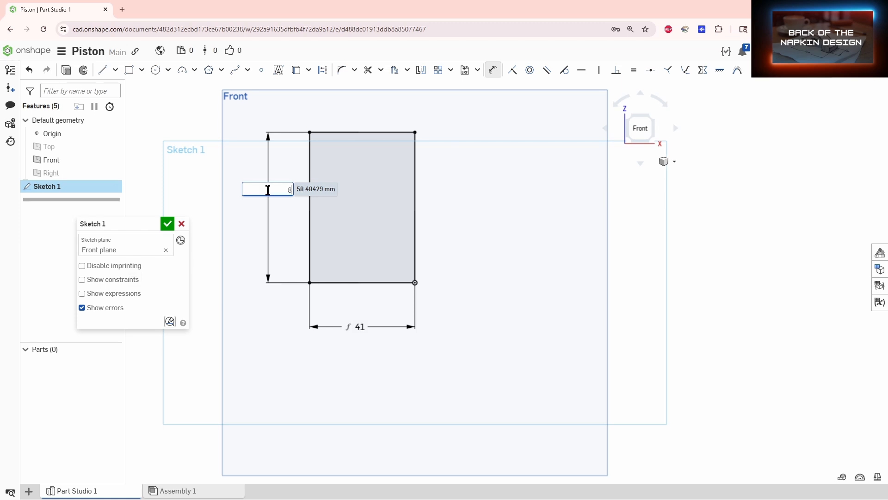
pyautogui.press('Return')
# Draw a small groove rectangle about 3.3 by 2.4 mm inward from the profile's left edge, near its upper corner
pyautogui.moveTo(276, 198); pyautogui.dragTo(331, 284, button='middle')
pyautogui.scroll(5, 396, 171)
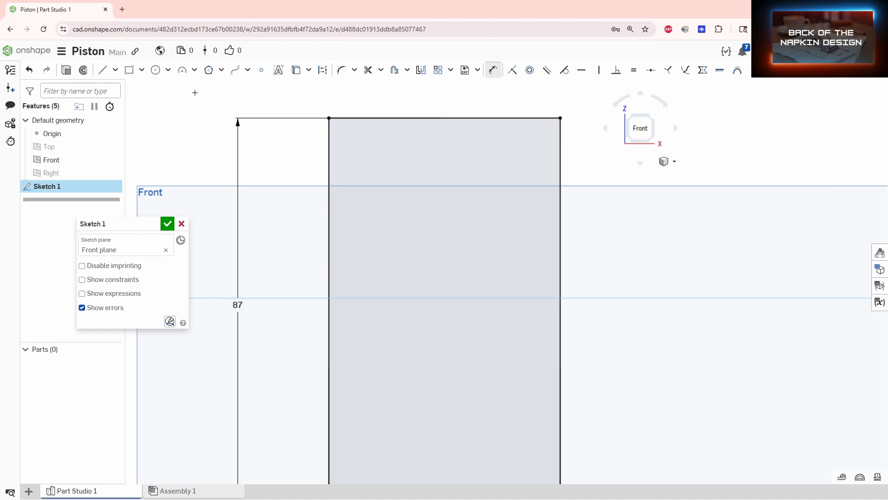
pyautogui.click(129, 70)
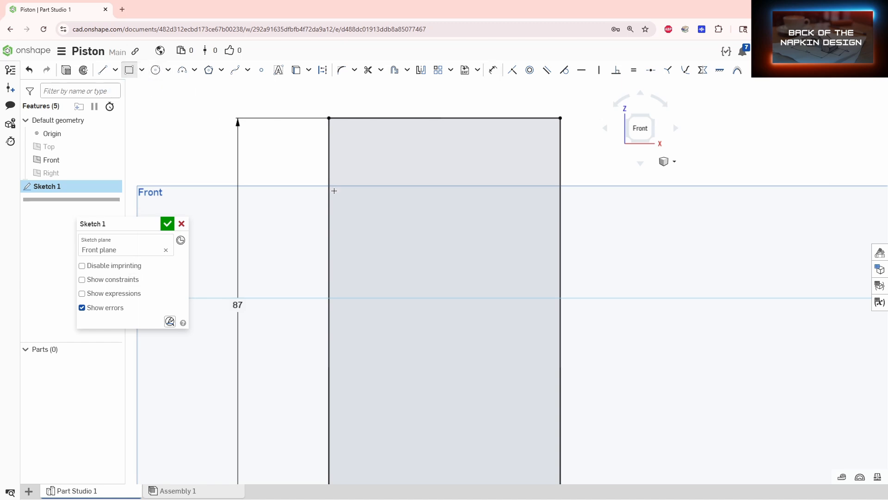
pyautogui.click(329, 138)
pyautogui.click(348, 153)
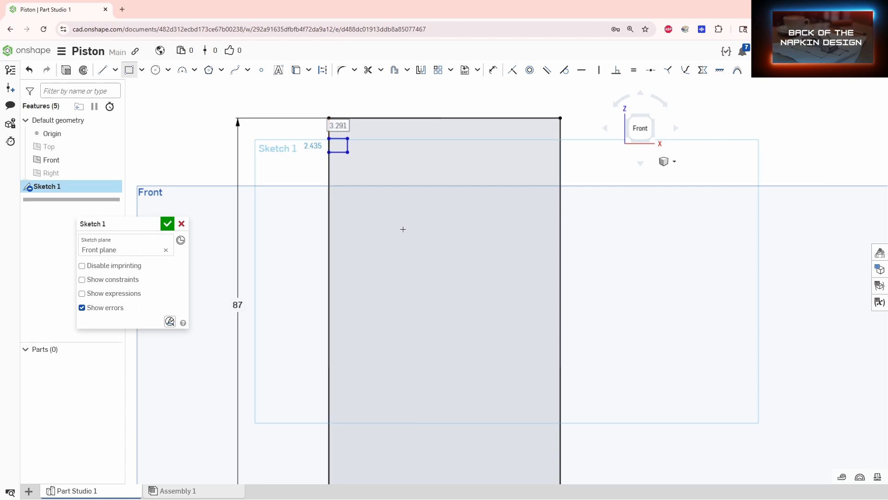
# Dimension the horizontal distance from the origin to the groove's inner edge as 75/2 mm
pyautogui.scroll(-5, 403, 228)
pyautogui.press('d')
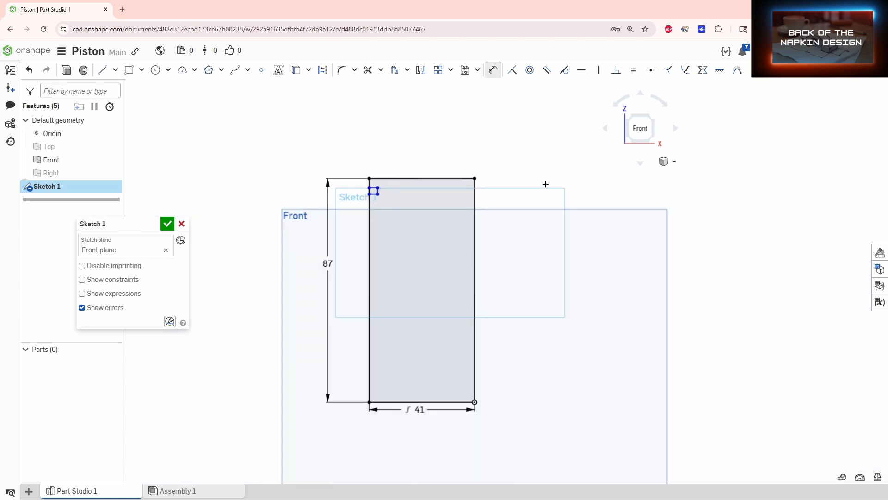
pyautogui.click(474, 402)
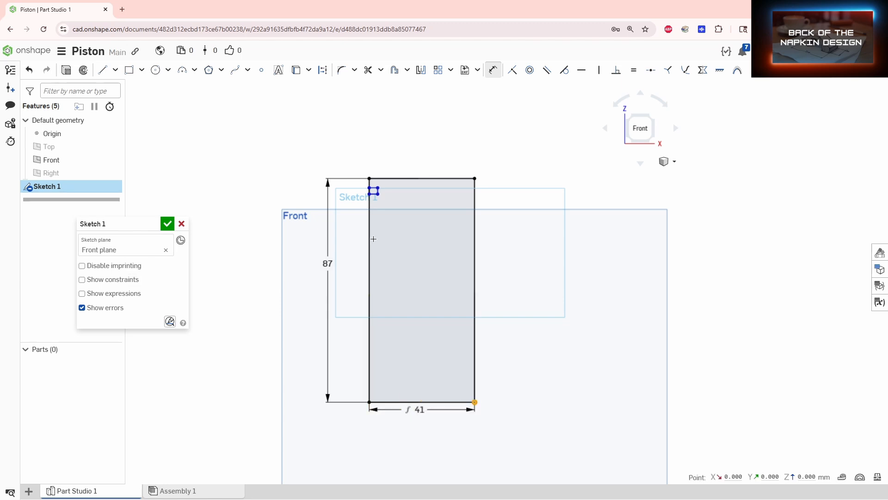
pyautogui.click(378, 188)
pyautogui.click(422, 149)
pyautogui.write('33.5')
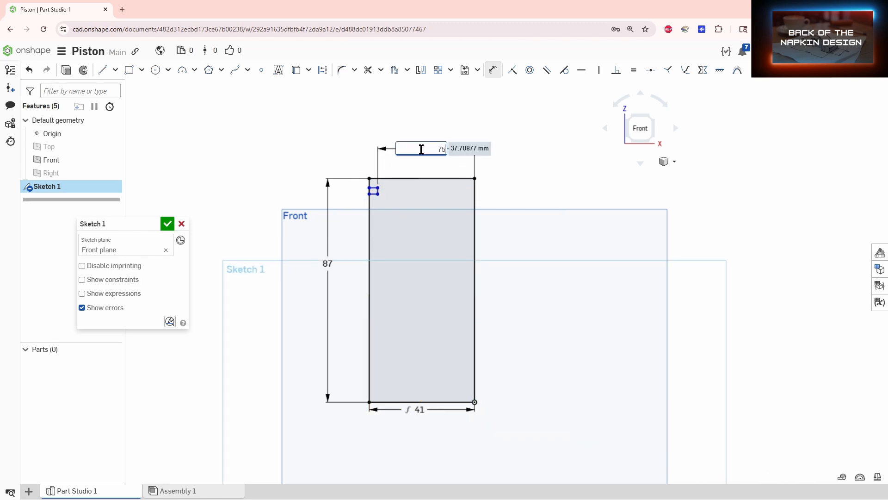
pyautogui.press('Return')
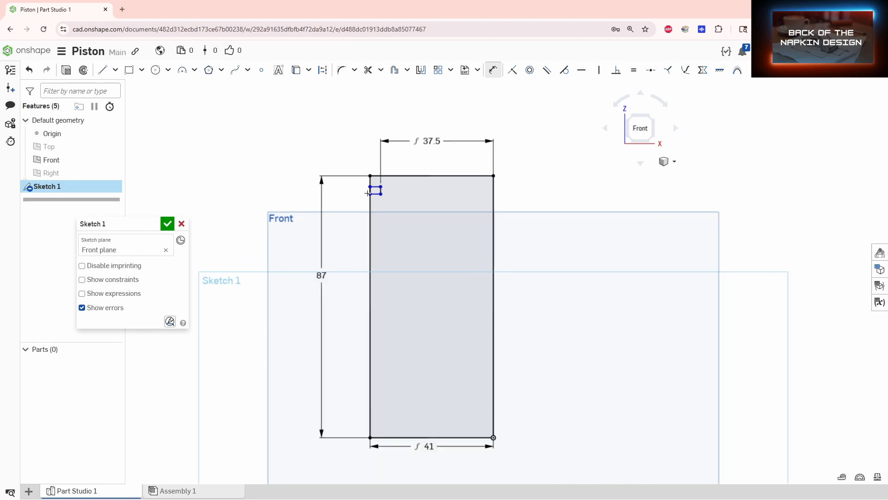
# Set the small groove rectangle's height to 2 mm
pyautogui.scroll(5, 367, 192)
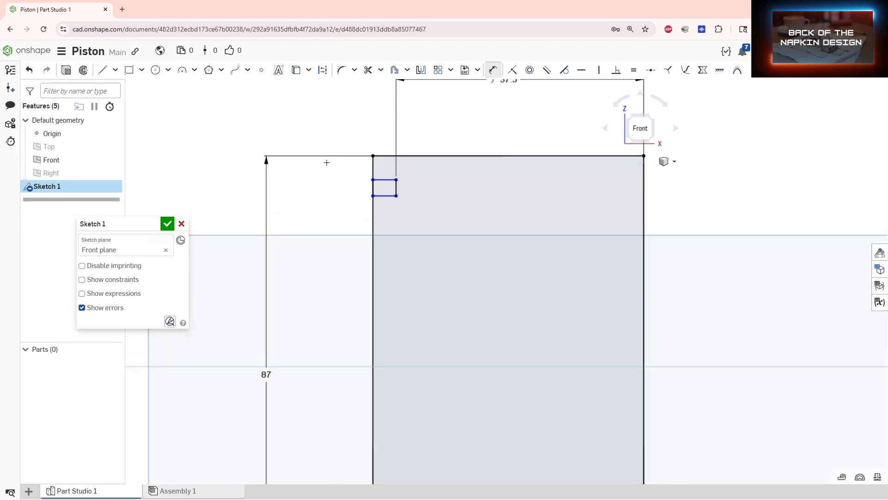
pyautogui.click(373, 188)
pyautogui.click(343, 188)
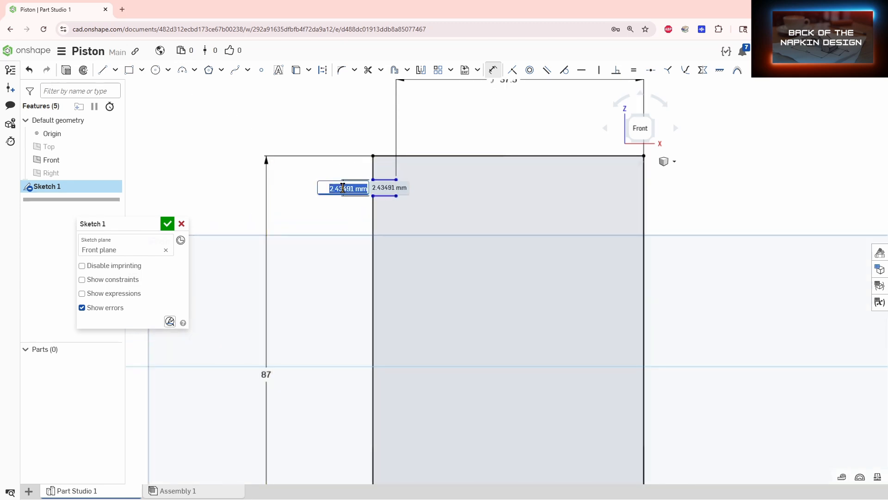
pyautogui.write('2')
pyautogui.press('Return')
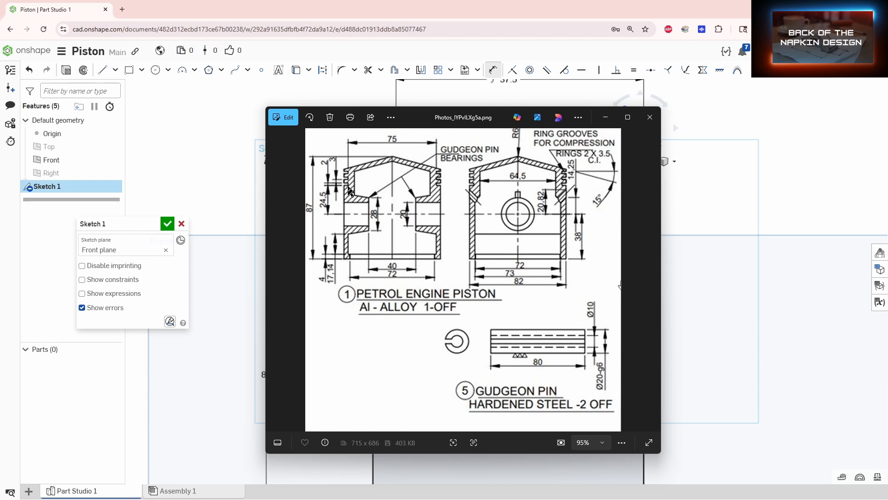
# Move the reference drawing aside and dimension the groove's lower edge at 38+24.5 mm above the profile's bottom edge
pyautogui.moveTo(440, 118); pyautogui.dragTo(887, 118)
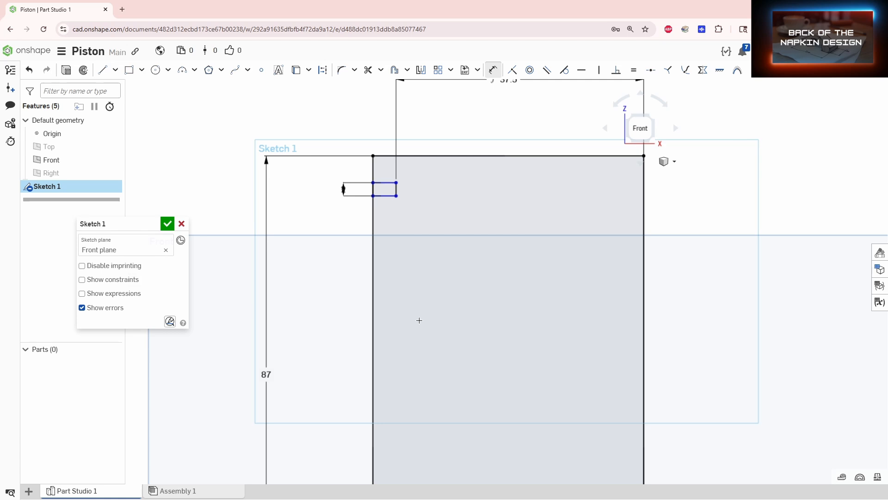
pyautogui.moveTo(419, 321); pyautogui.dragTo(375, 249, button='middle')
pyautogui.scroll(-3, 375, 250)
pyautogui.click(413, 464)
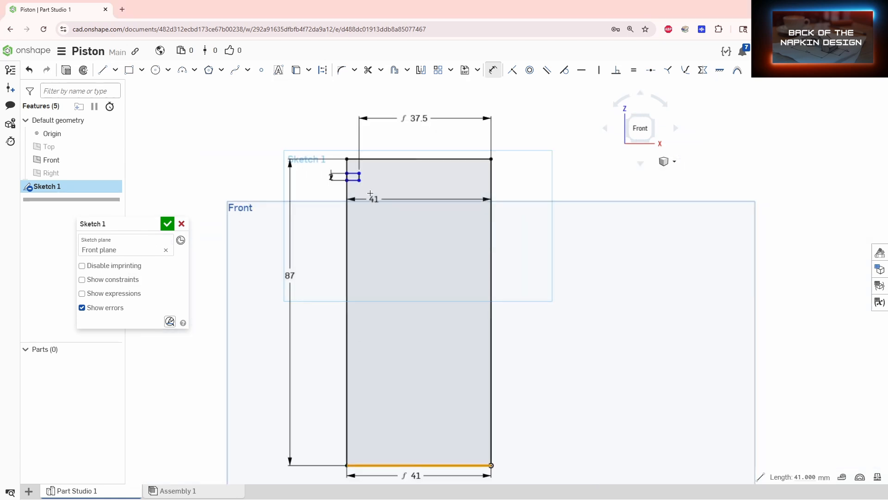
pyautogui.click(354, 180)
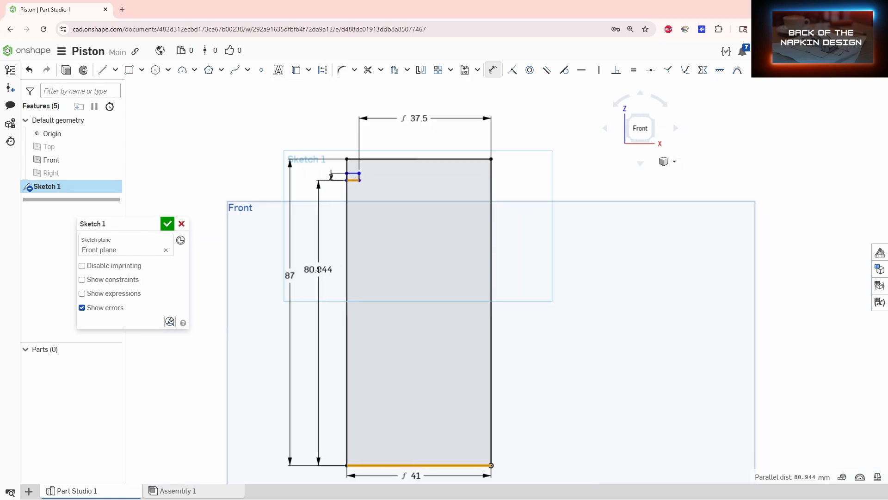
pyautogui.click(318, 269)
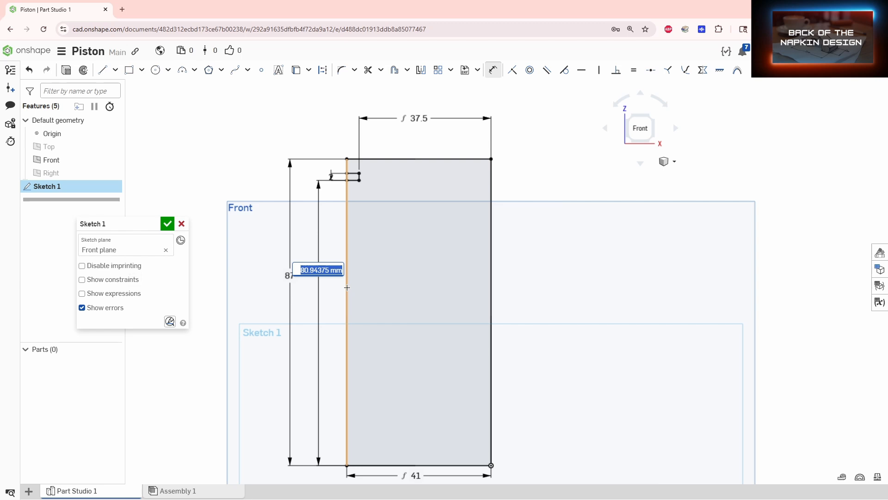
pyautogui.write('38+24.5')
pyautogui.press('Return')
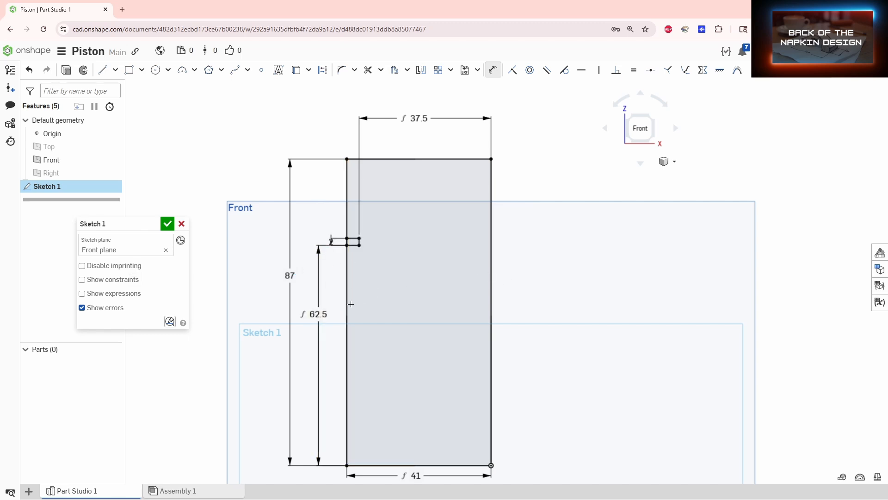
# Create a linear pattern of the groove's upper, inner and lower edges, three instances directed vertically upward along the profile's left edge
pyautogui.scroll(3, 337, 243)
pyautogui.scroll(-3, 350, 262)
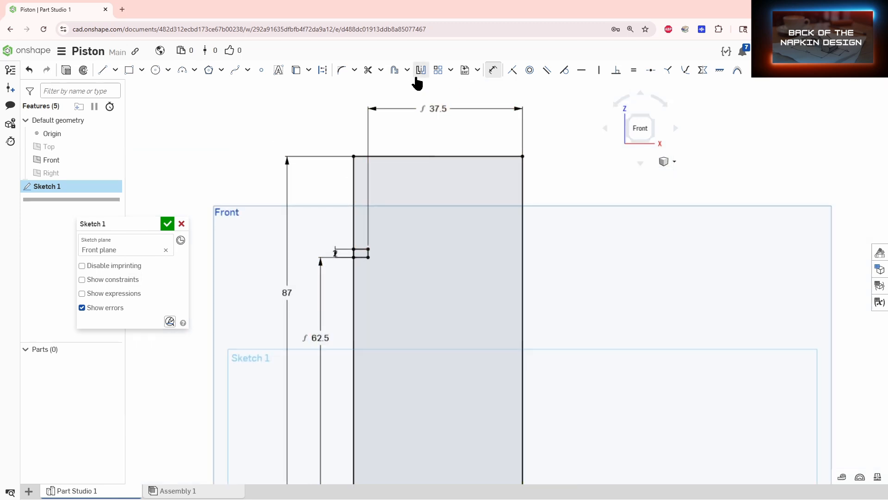
pyautogui.click(439, 74)
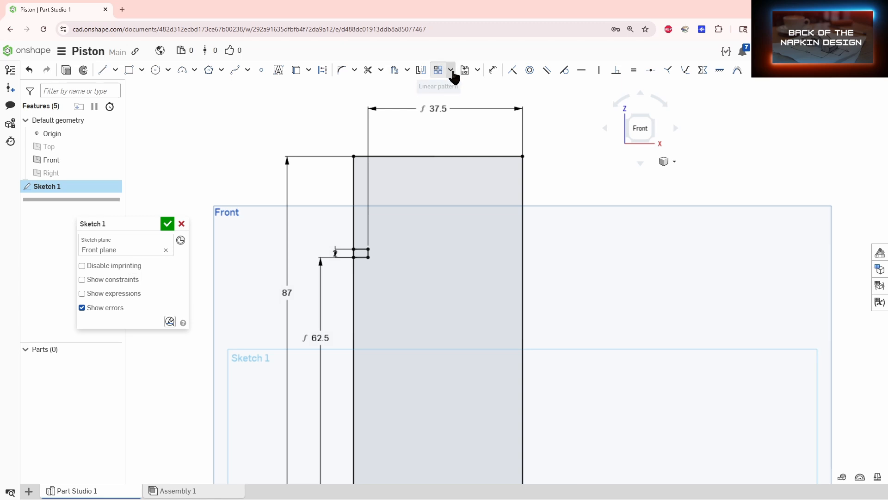
pyautogui.scroll(1, 376, 254)
pyautogui.scroll(3, 374, 254)
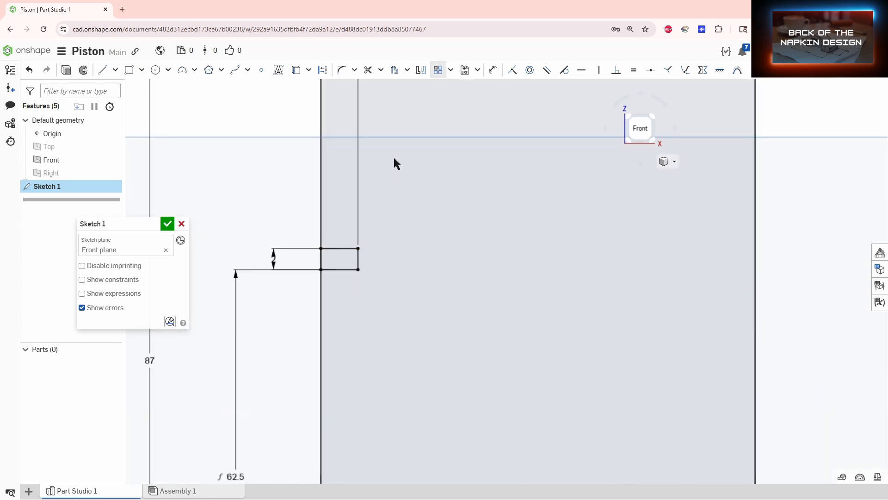
pyautogui.click(339, 249)
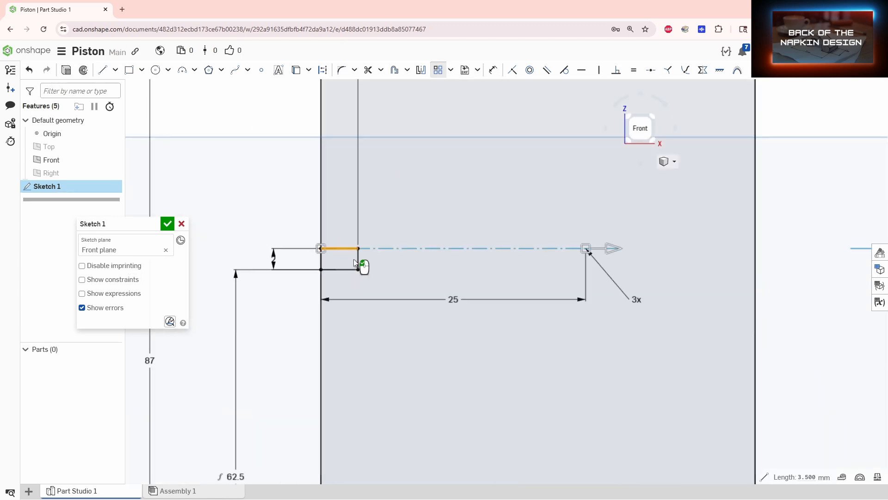
pyautogui.click(358, 261)
pyautogui.click(346, 269)
pyautogui.moveTo(592, 250); pyautogui.dragTo(321, 205)
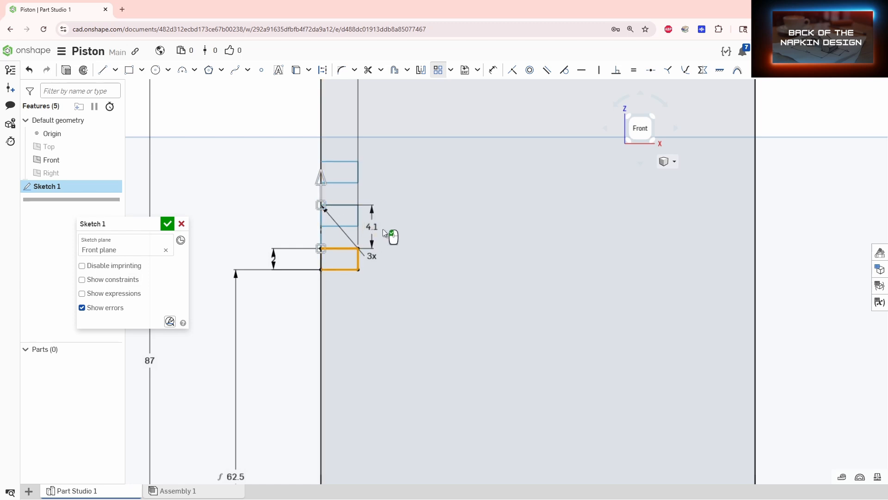
# Set the groove pattern's spacing to 3 mm
pyautogui.doubleClick(370, 227)
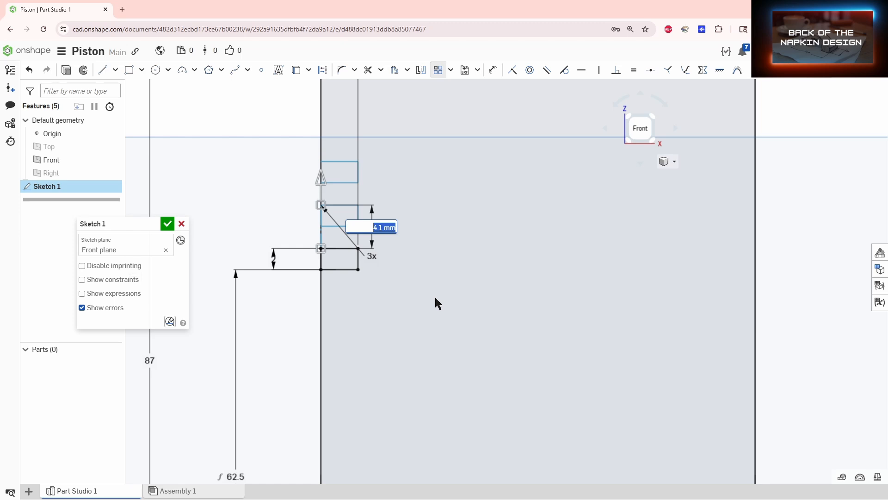
pyautogui.write('3')
pyautogui.click(436, 303)
pyautogui.scroll(3, 380, 277)
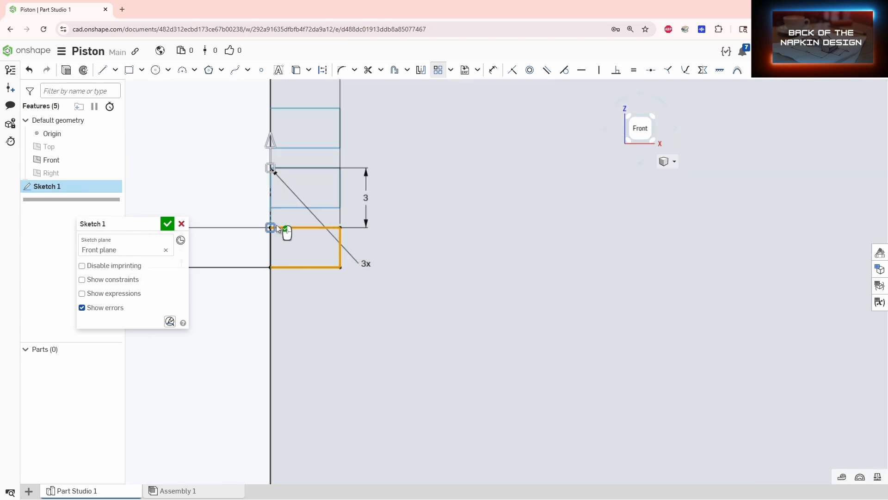
# Set the groove pattern's spacing to 5 mm and finish the pattern
pyautogui.scroll(-3, 369, 241)
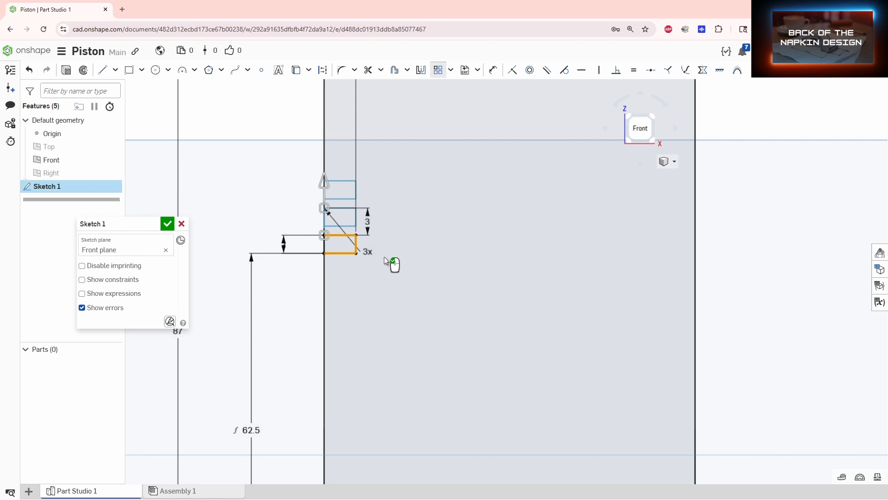
pyautogui.doubleClick(366, 222)
pyautogui.write('5')
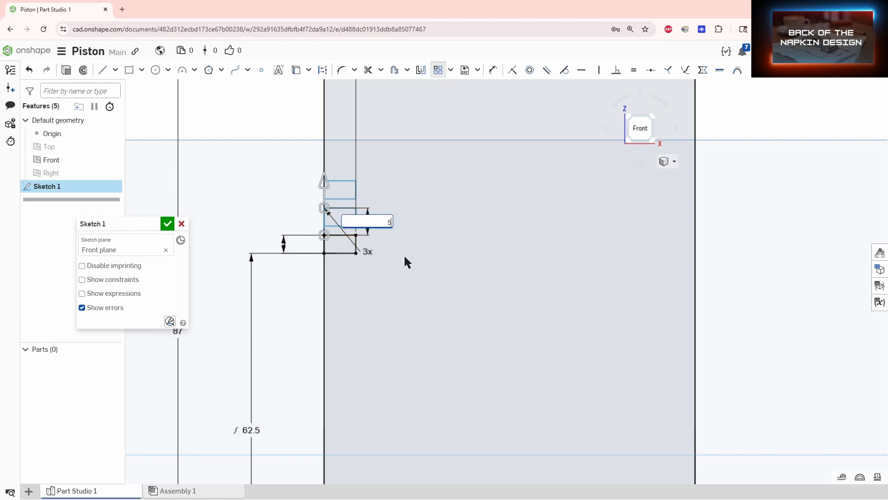
pyautogui.press('Return')
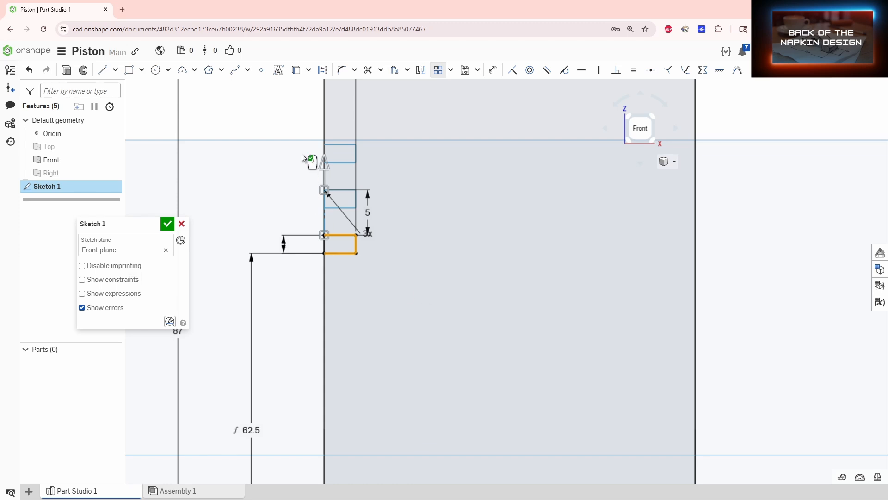
pyautogui.scroll(-2, 289, 198)
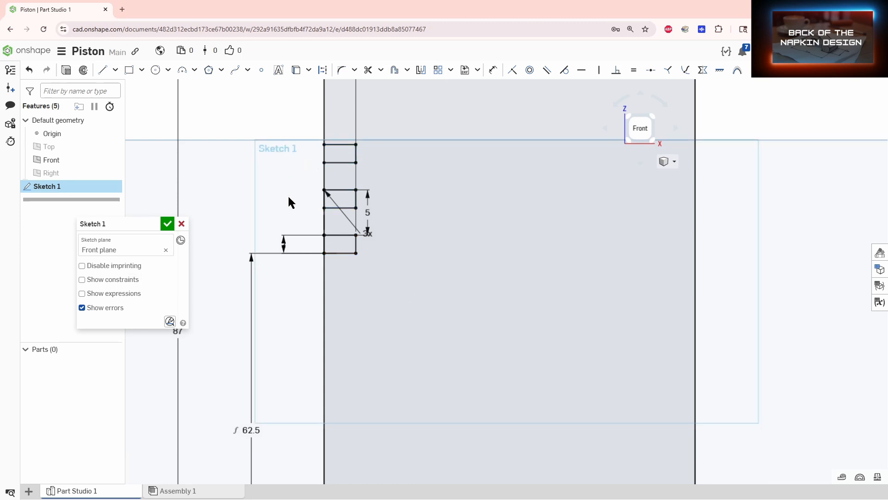
pyautogui.scroll(-2, 371, 310)
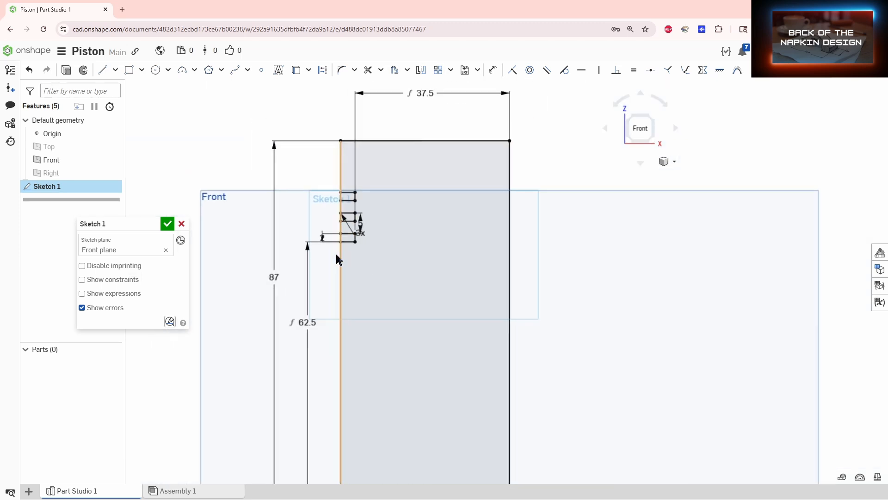
# Check the gap between the lowest groove's upper edge and the middle groove's lower edge with a temporary dimension
pyautogui.scroll(3, 335, 252)
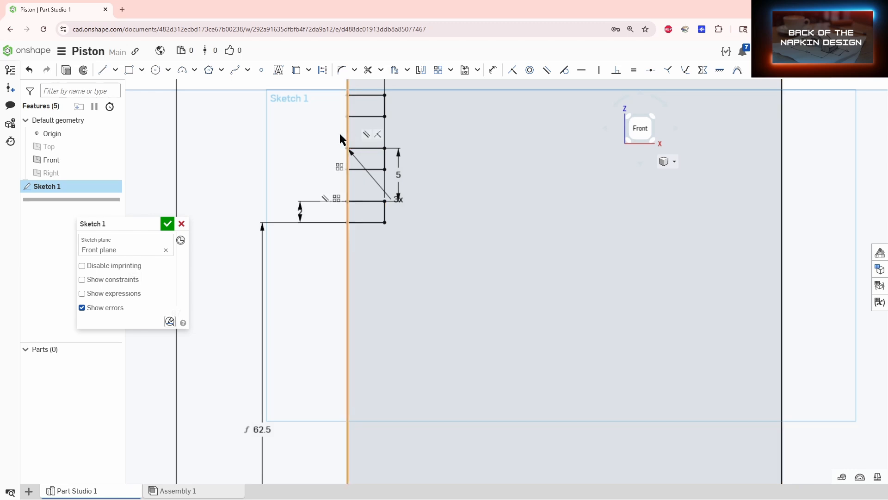
pyautogui.press('d')
pyautogui.click(366, 201)
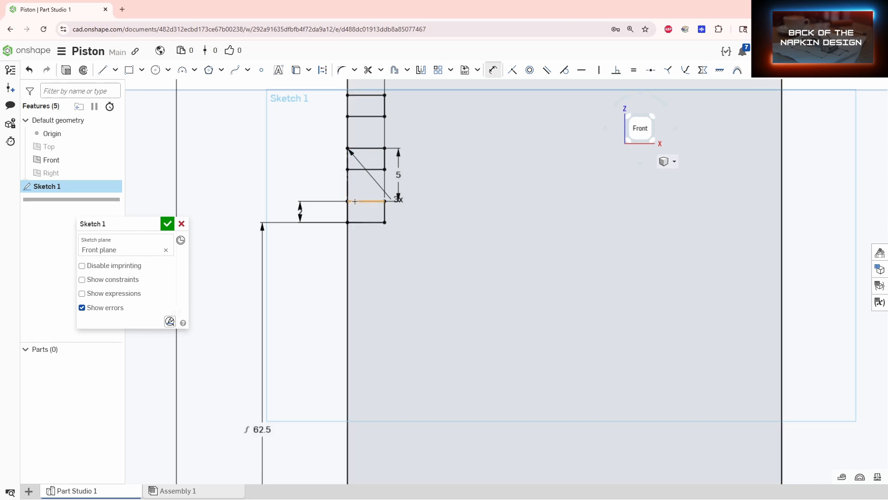
pyautogui.click(347, 170)
pyautogui.click(319, 185)
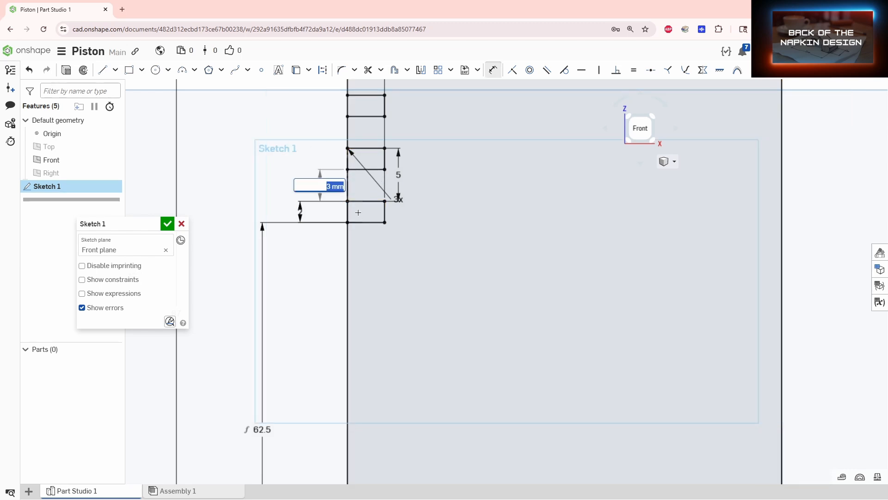
pyautogui.press('Return')
pyautogui.press('Escape')
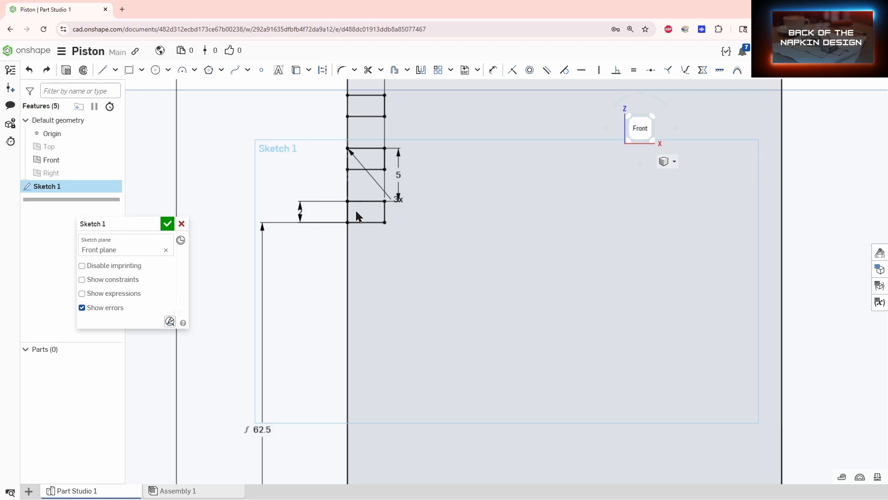
# Draw a horizontal line about 50 mm long across the profile below the grooves, extending past both vertical edges
pyautogui.scroll(-3, 359, 213)
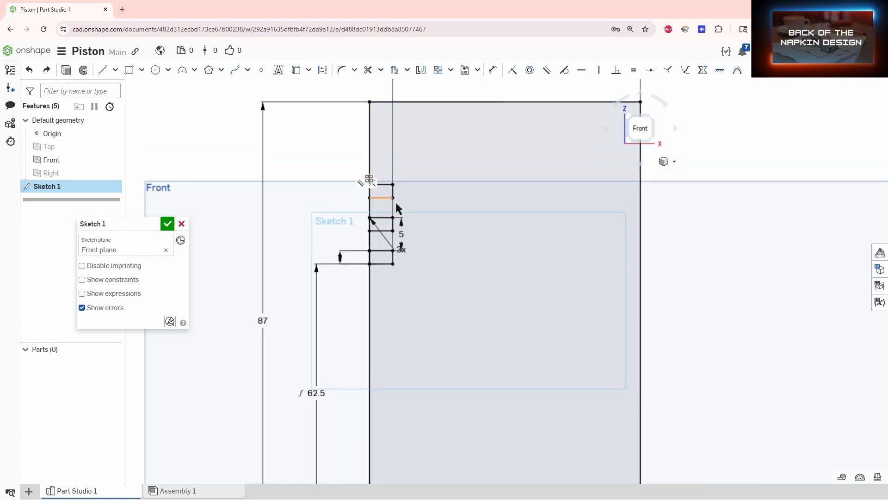
pyautogui.scroll(-4, 726, 256)
pyautogui.moveTo(804, 318)
pyautogui.mouseDown(button='middle')
pyautogui.moveTo(716, 302)
pyautogui.moveTo(685, 265)
pyautogui.mouseUp(button='middle')
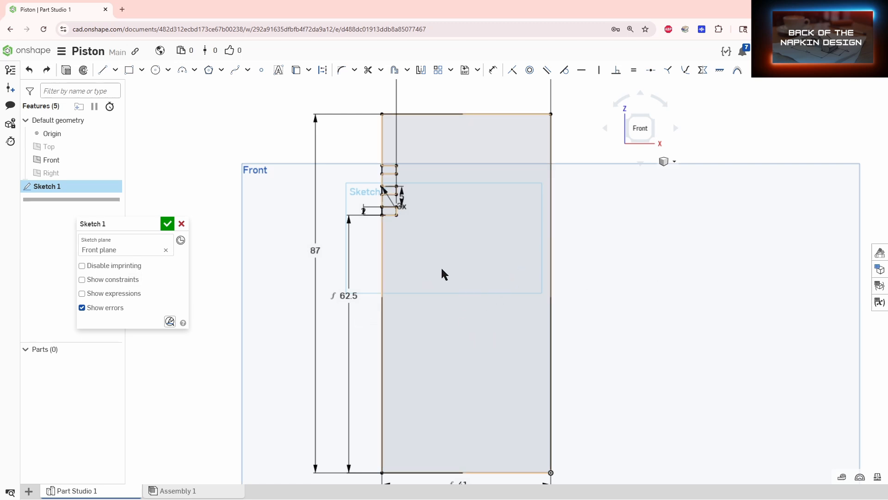
pyautogui.click(103, 70)
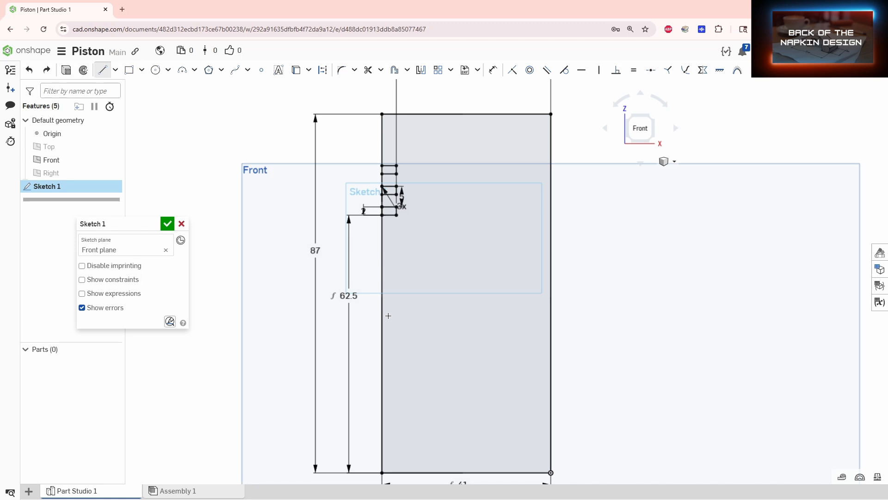
pyautogui.click(372, 319)
pyautogui.click(577, 318)
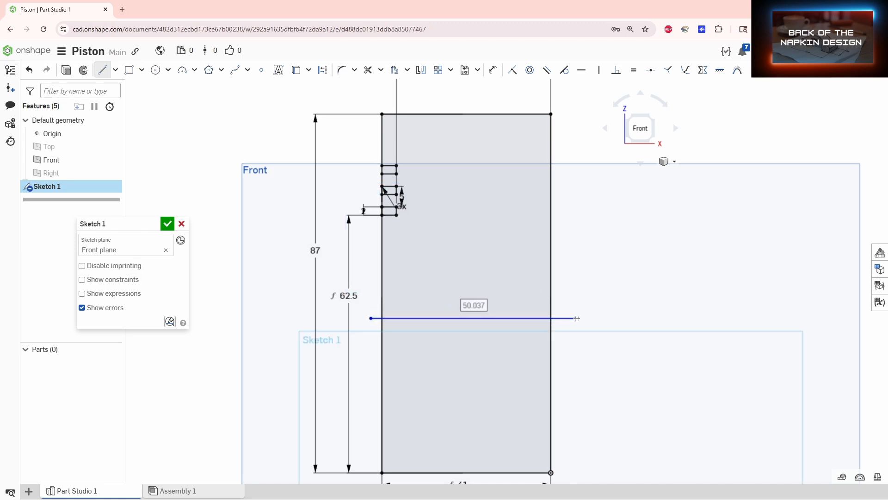
# Dimension the horizontal line at 38 mm above the profile's bottom edge
pyautogui.press('d')
pyautogui.click(506, 472)
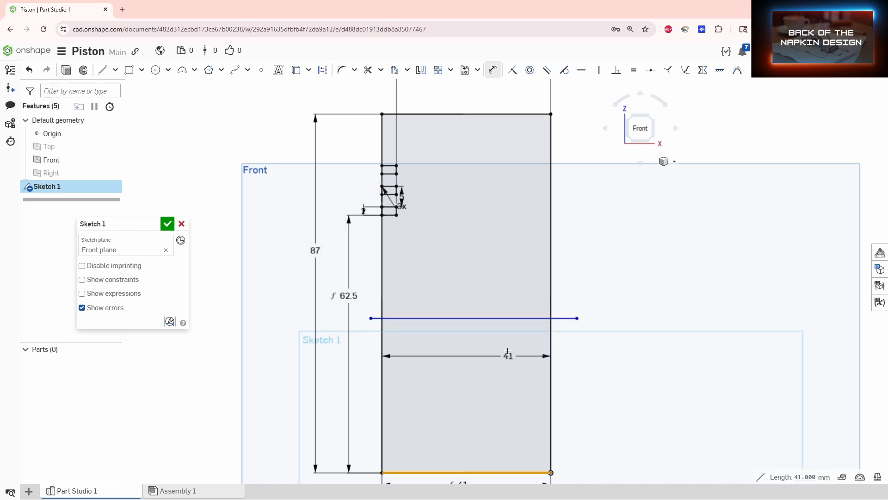
pyautogui.click(499, 319)
pyautogui.click(499, 370)
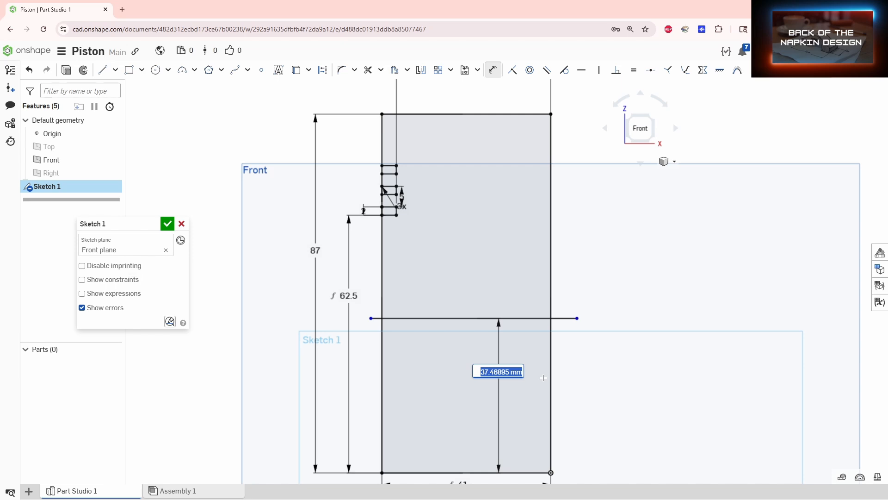
pyautogui.write('38')
pyautogui.press('Return')
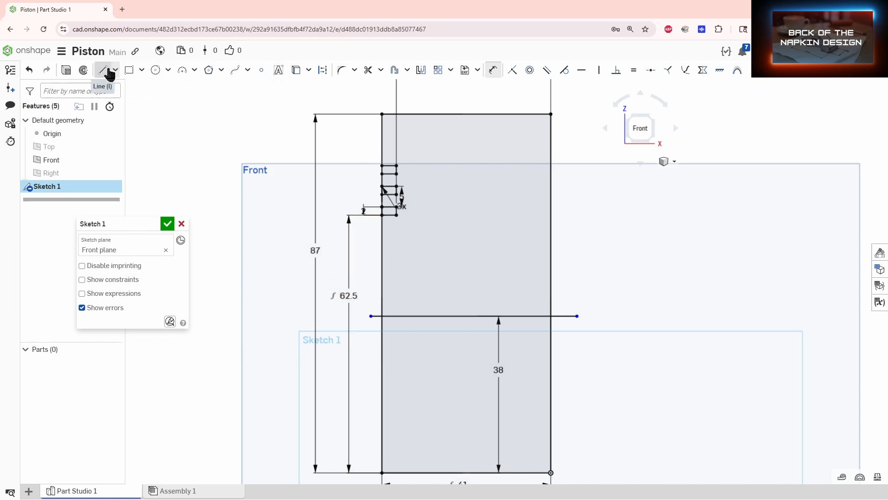
# Draw a corner rectangle about 44.5 mm by 14.6 mm around the horizontal line, overhanging both sides of the profile
pyautogui.click(130, 70)
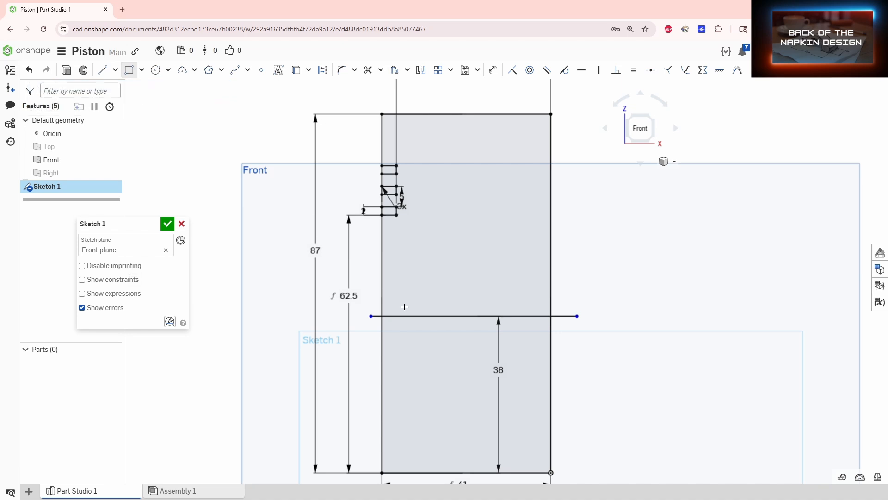
pyautogui.click(376, 286)
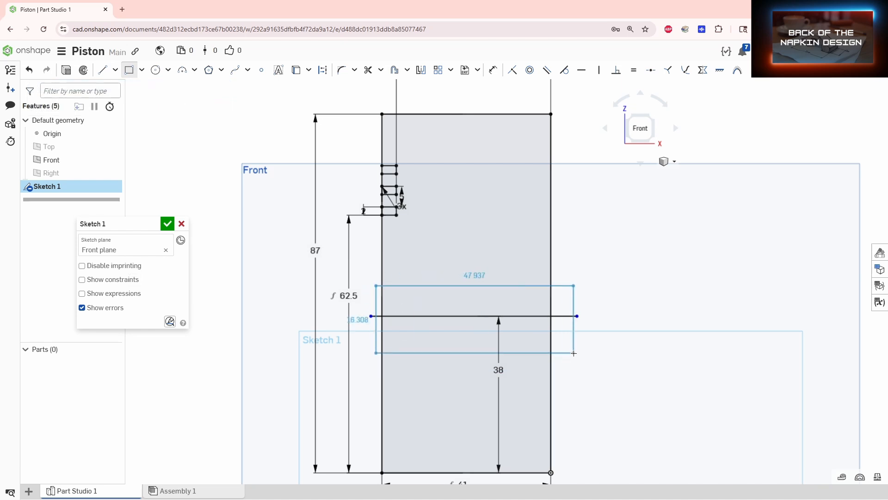
pyautogui.click(560, 346)
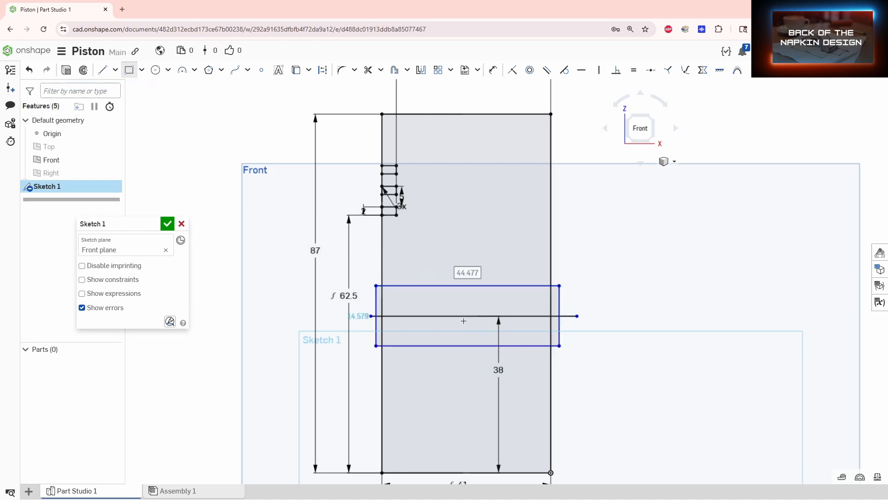
# Dimension the new rectangle's upper edge at 10 mm above the horizontal line
pyautogui.press('d')
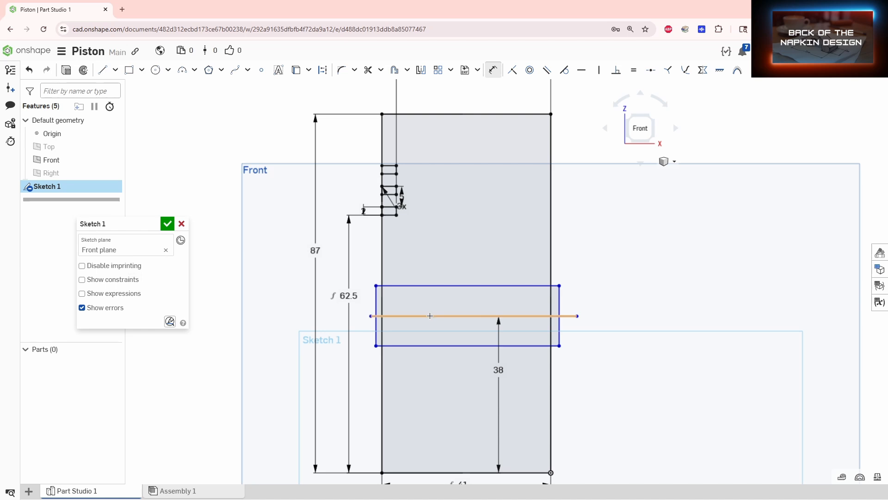
pyautogui.click(429, 316)
pyautogui.click(432, 286)
pyautogui.click(430, 301)
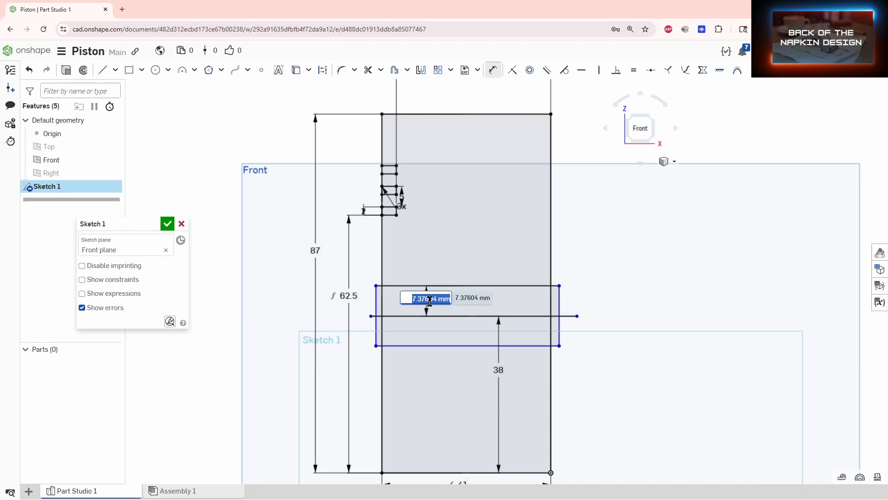
pyautogui.write('10')
pyautogui.press('Return')
# Dimension the new rectangle's lower edge at 10 mm below the horizontal line
pyautogui.click(430, 316)
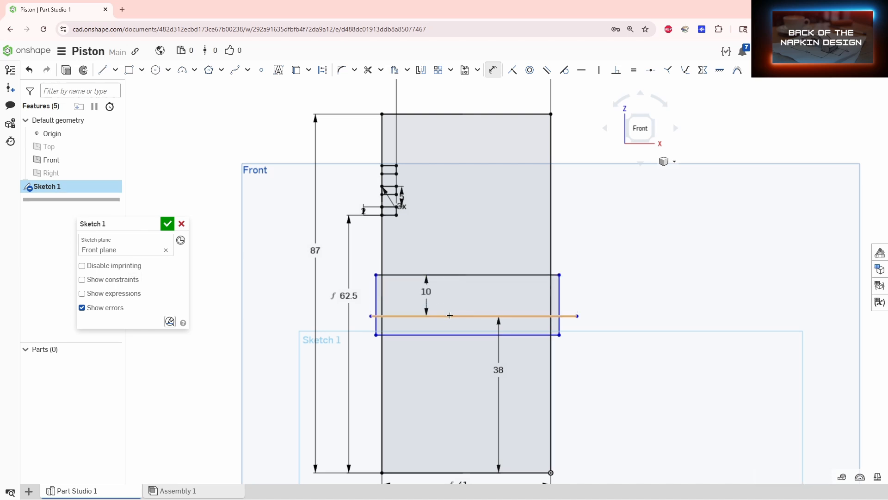
pyautogui.click(446, 335)
pyautogui.click(443, 359)
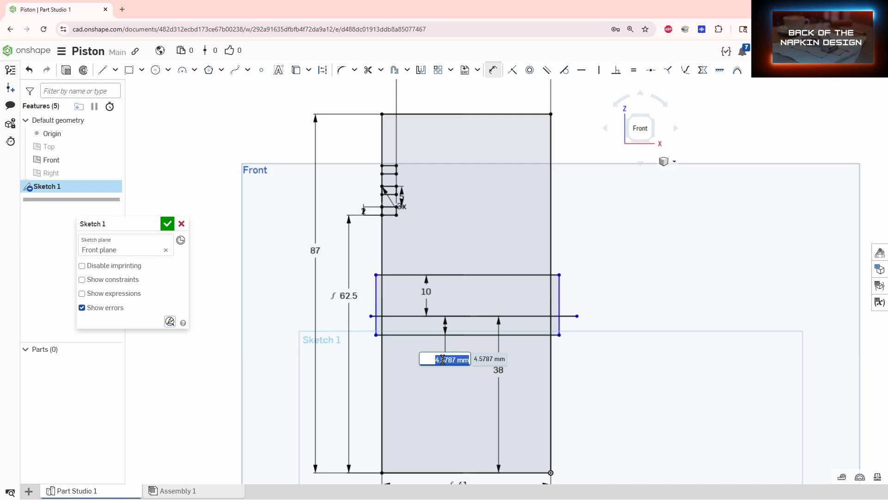
pyautogui.write('10')
pyautogui.press('Return')
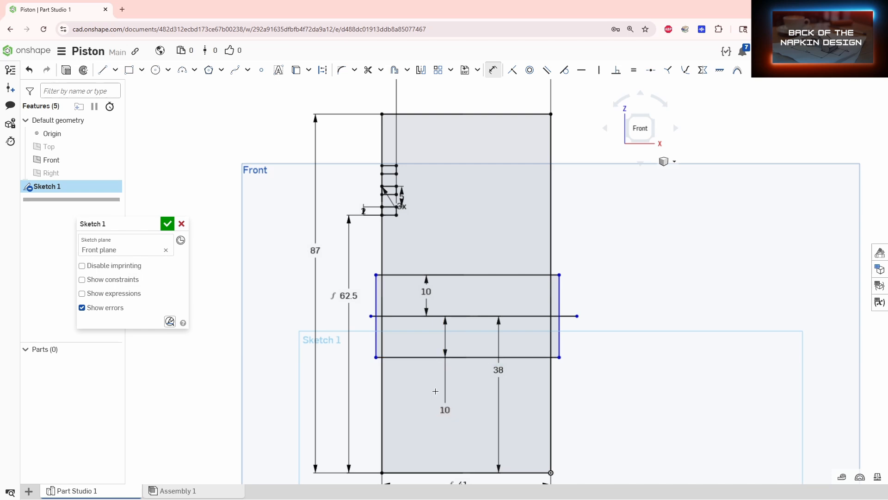
# Trim the rectangle's short sides and all line ends outside the profile, leaving three horizontal lines between its vertical edges
pyautogui.click(367, 70)
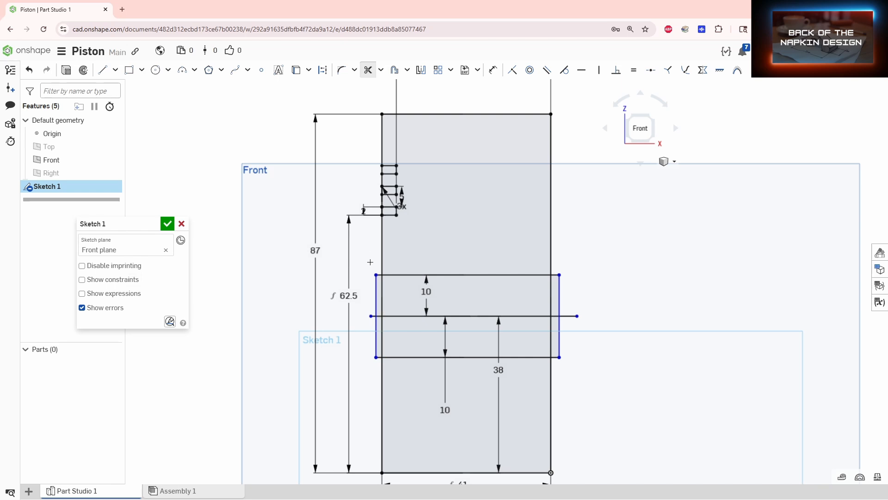
pyautogui.scroll(3, 383, 285)
pyautogui.moveTo(374, 264); pyautogui.dragTo(362, 302)
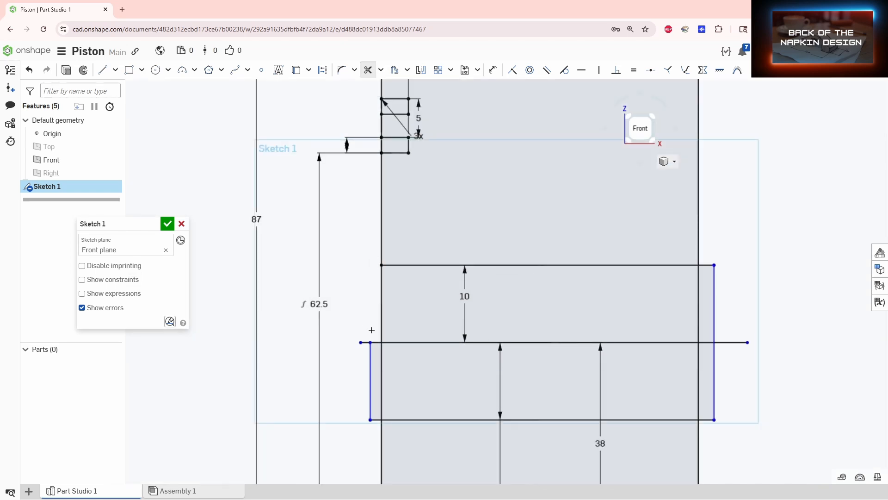
pyautogui.moveTo(375, 335); pyautogui.dragTo(366, 356)
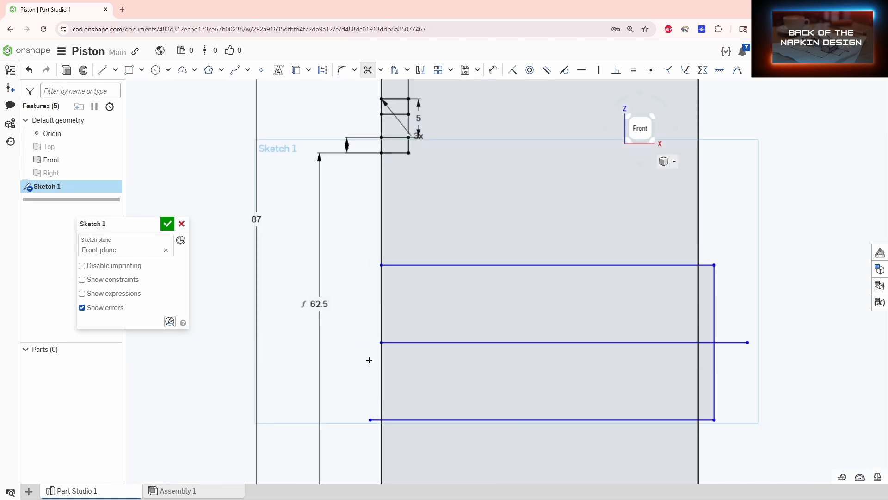
pyautogui.moveTo(369, 417); pyautogui.dragTo(373, 434)
pyautogui.moveTo(704, 254)
pyautogui.mouseDown()
pyautogui.moveTo(722, 306)
pyautogui.moveTo(717, 353)
pyautogui.mouseUp()
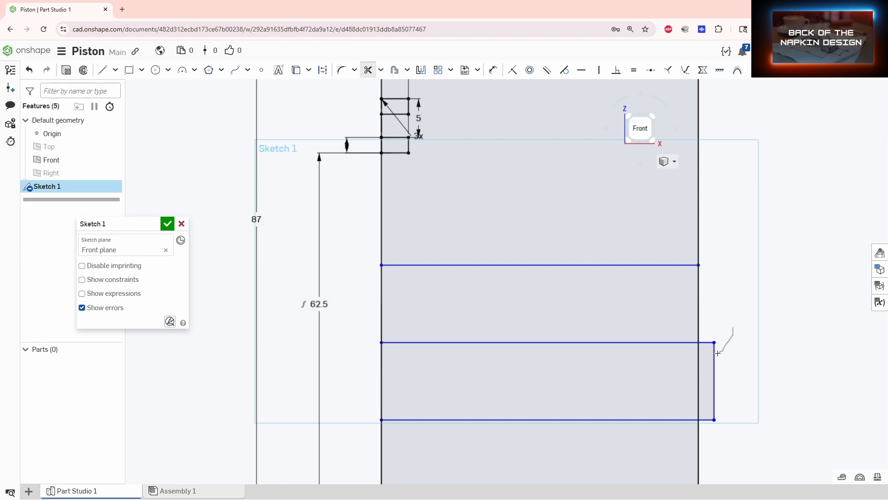
pyautogui.moveTo(711, 413); pyautogui.dragTo(711, 447)
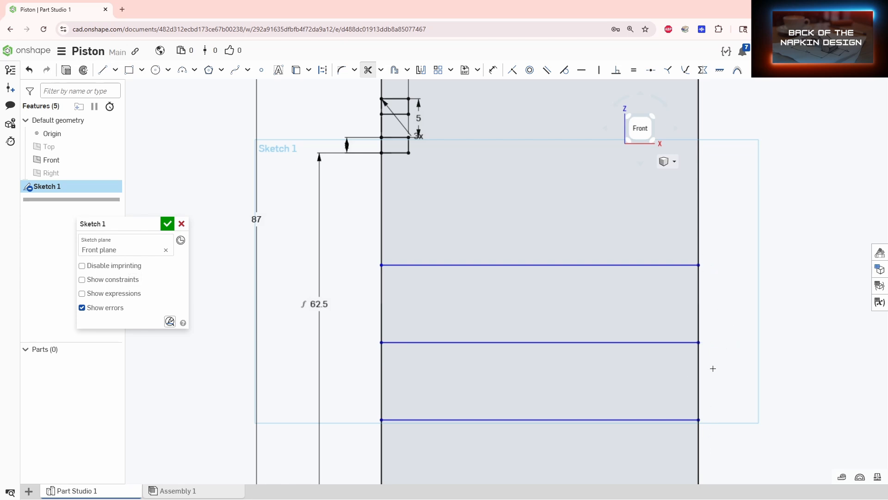
pyautogui.scroll(-5, 620, 375)
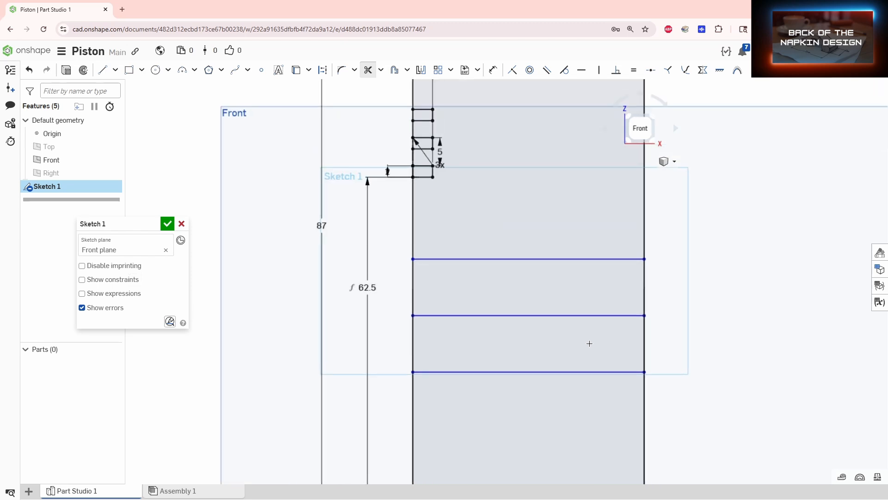
pyautogui.moveTo(669, 350); pyautogui.dragTo(620, 311, button='middle')
pyautogui.scroll(1, 621, 314)
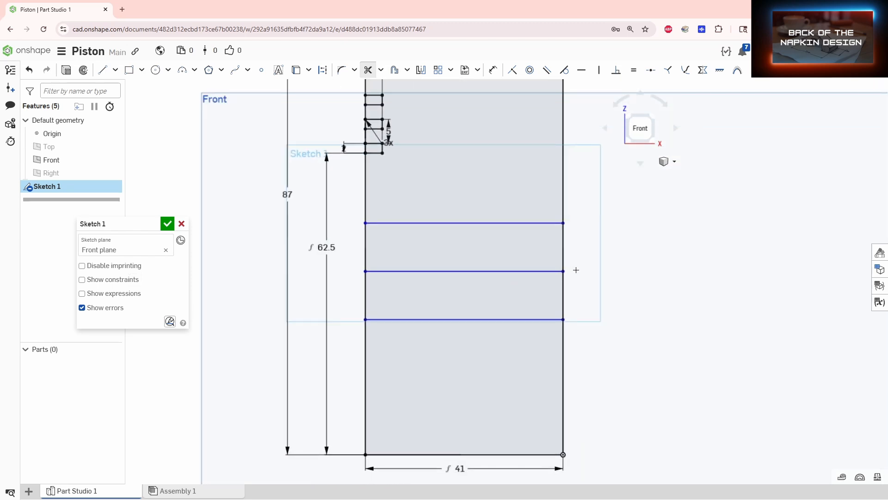
pyautogui.press('Escape')
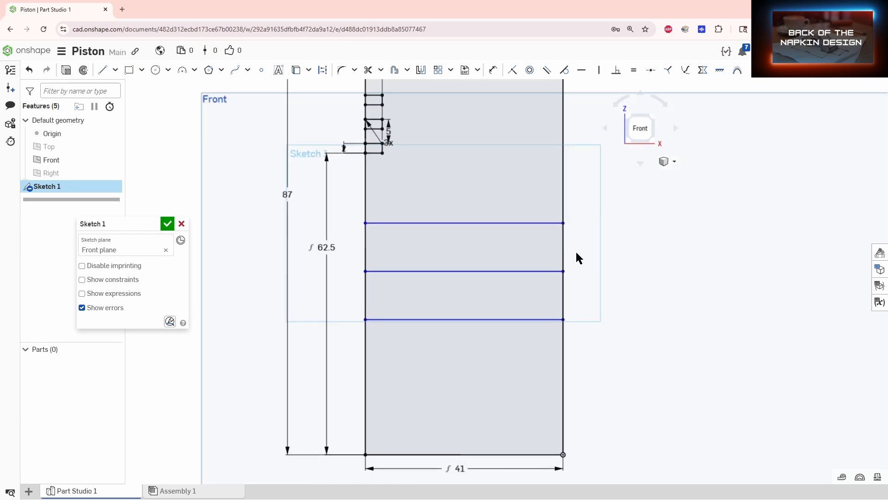
# Convert the middle of the three horizontal lines to construction geometry
pyautogui.click(533, 272)
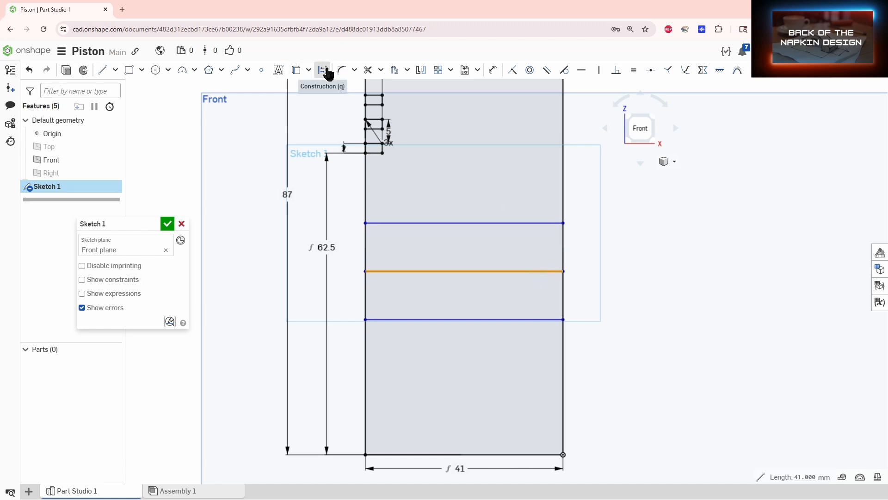
pyautogui.click(324, 69)
pyautogui.scroll(-3, 542, 183)
pyautogui.moveTo(599, 207); pyautogui.dragTo(599, 253, button='middle')
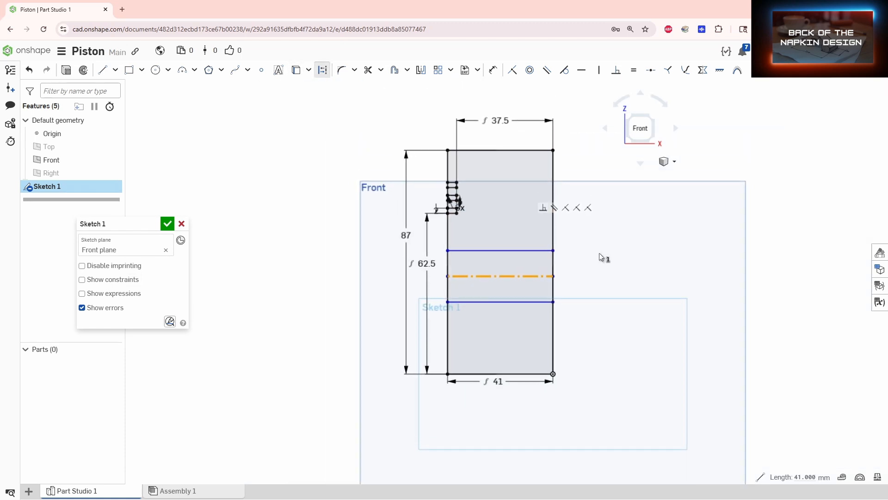
pyautogui.click(624, 280)
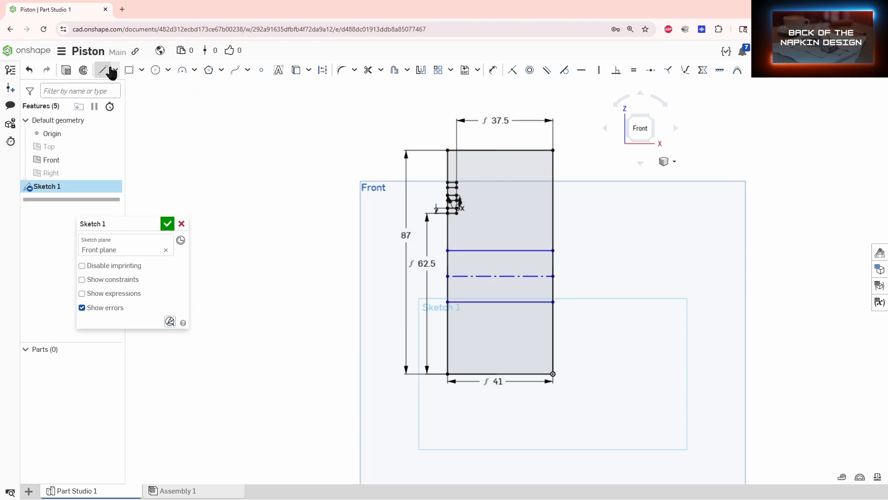
# Draw a line from the profile's upper axis-side corner sloping down past the outer edge, angled 15° from the top edge
pyautogui.click(110, 68)
pyautogui.click(554, 149)
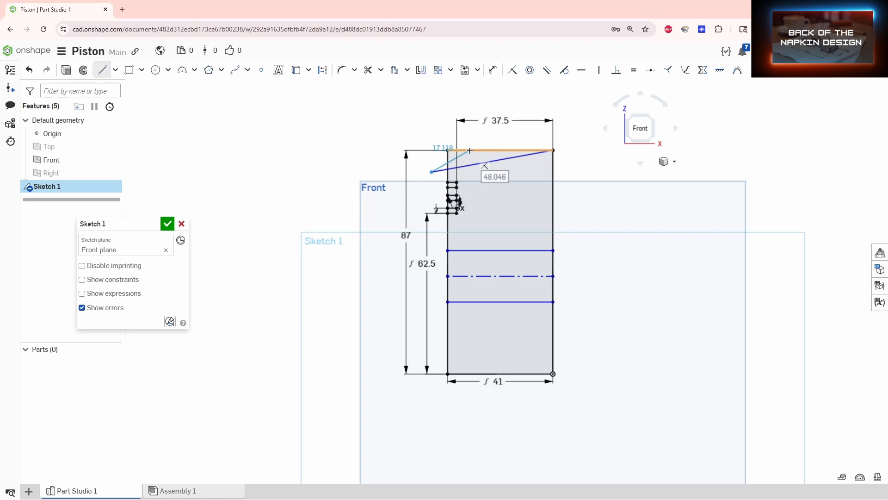
pyautogui.press('d')
pyautogui.scroll(2, 454, 164)
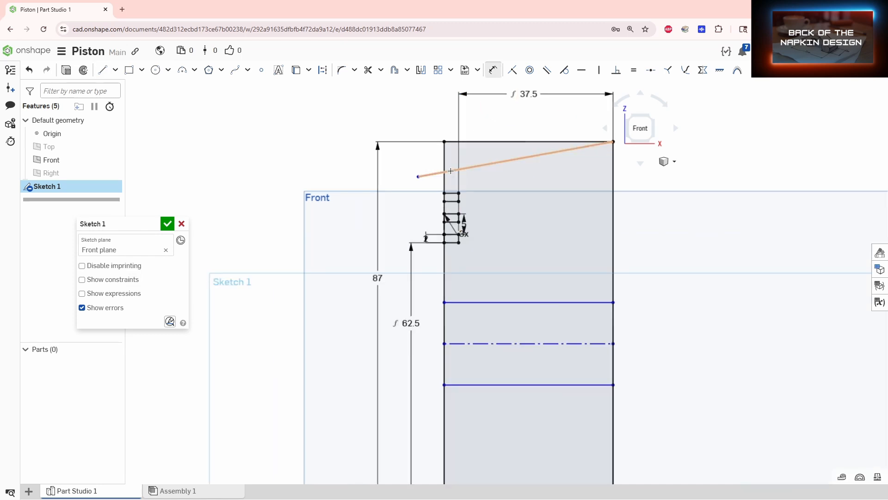
pyautogui.click(448, 144)
pyautogui.click(433, 174)
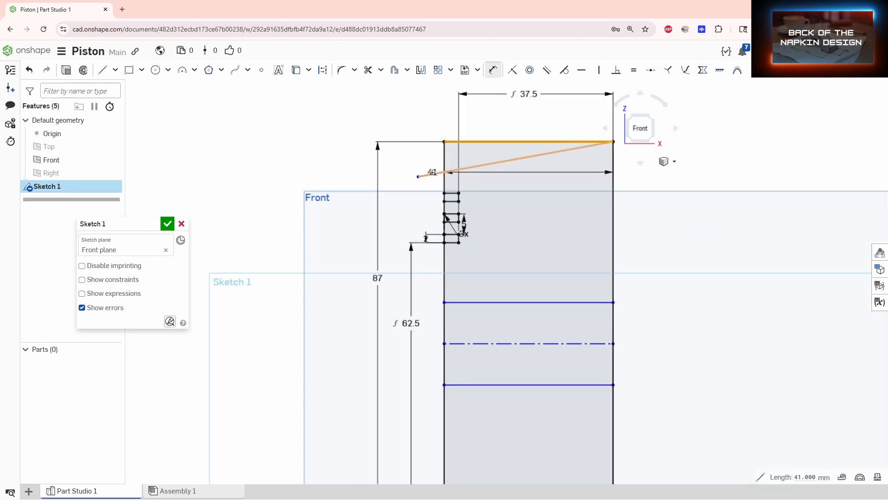
pyautogui.click(418, 169)
pyautogui.write('15')
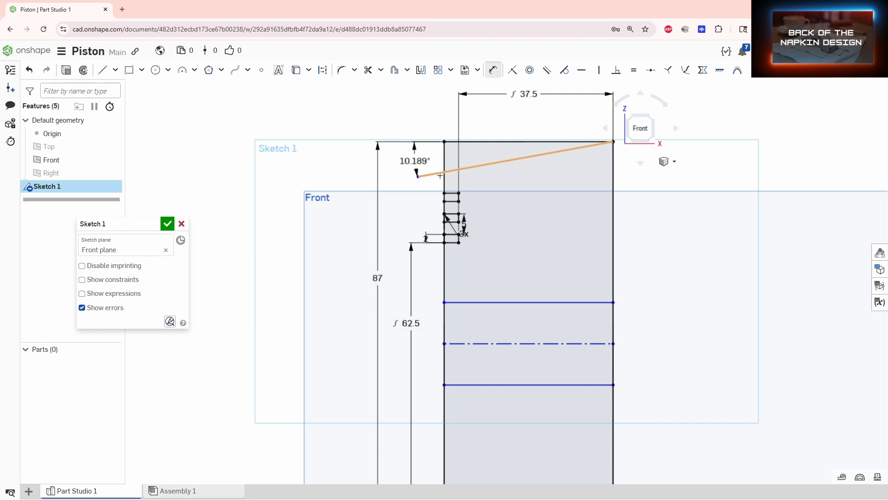
pyautogui.press('Return')
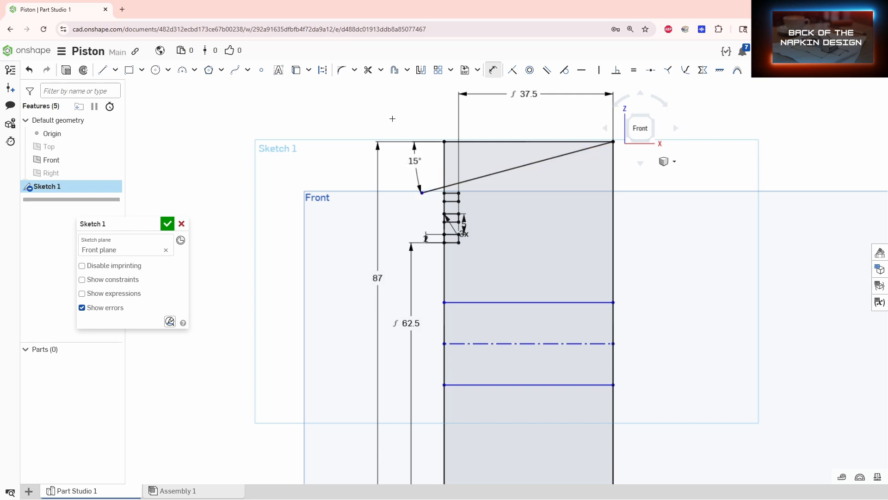
# Trim the flat top edge, the outer edge above the sloped line, and the sloped line's overhanging end
pyautogui.press('m')
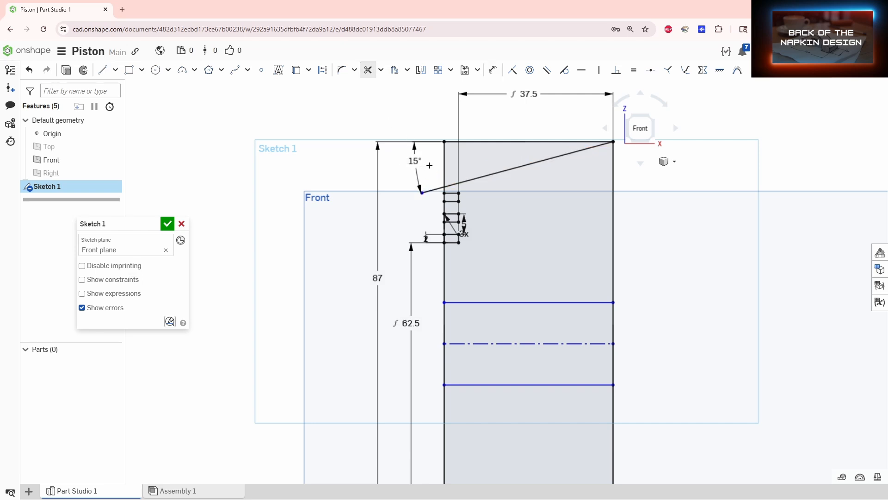
pyautogui.moveTo(430, 165); pyautogui.dragTo(505, 128)
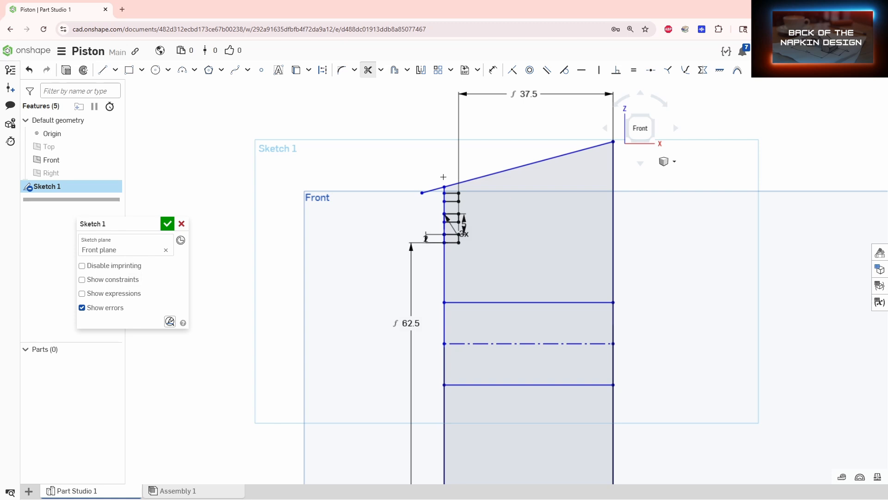
pyautogui.moveTo(435, 187); pyautogui.dragTo(431, 195)
pyautogui.scroll(-3, 491, 220)
pyautogui.scroll(3, 533, 194)
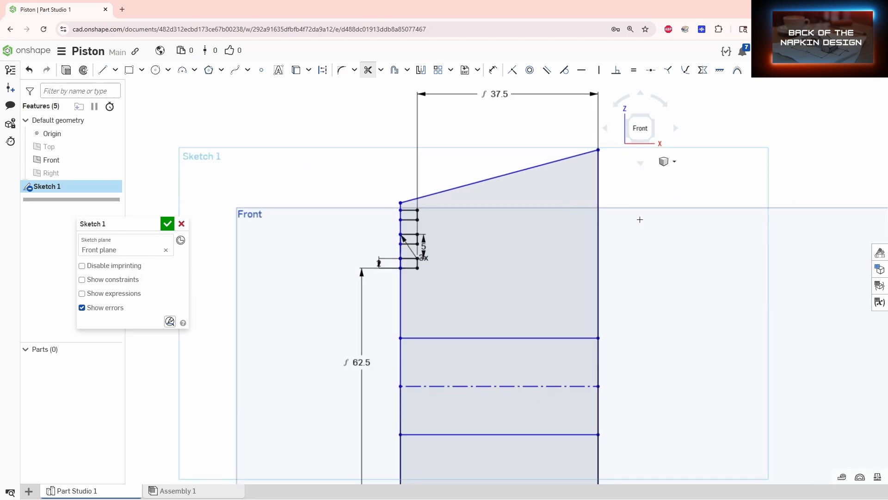
# Dimension the profile's height at the axis from the bottom edge to the sloped line's upper end at 87 mm
pyautogui.scroll(-3, 610, 269)
pyautogui.press('d')
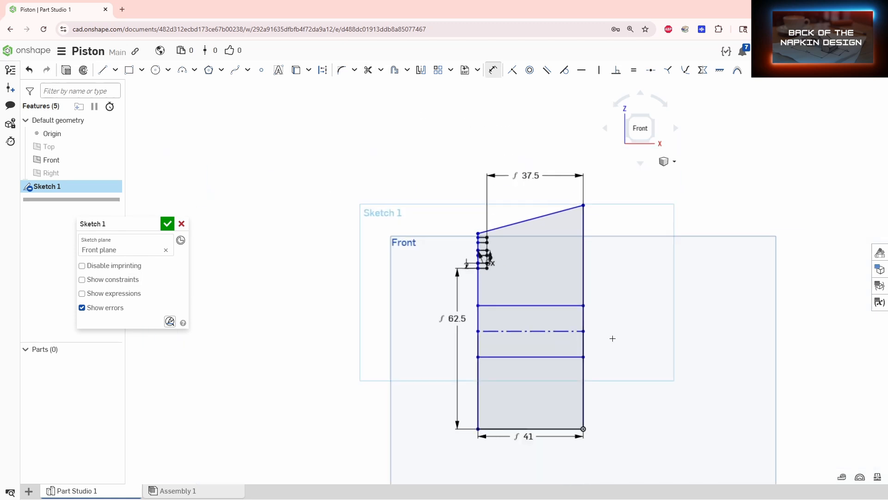
pyautogui.click(583, 428)
pyautogui.click(570, 429)
pyautogui.click(584, 206)
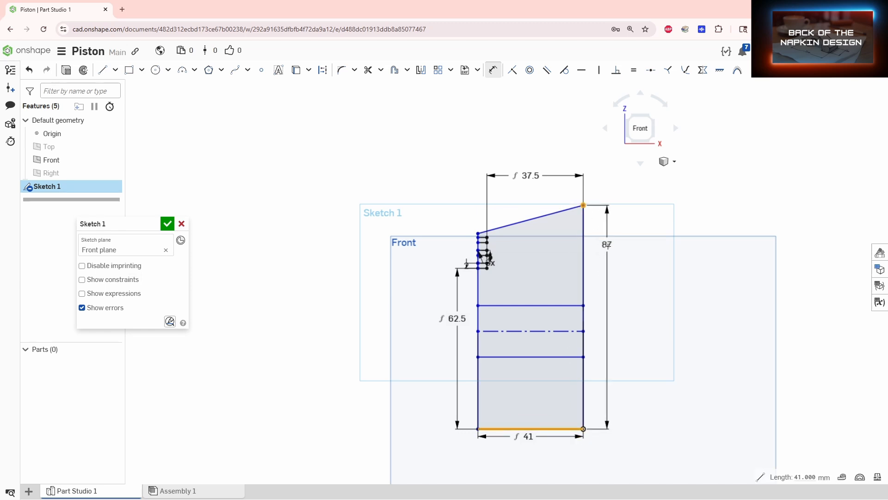
pyautogui.click(624, 268)
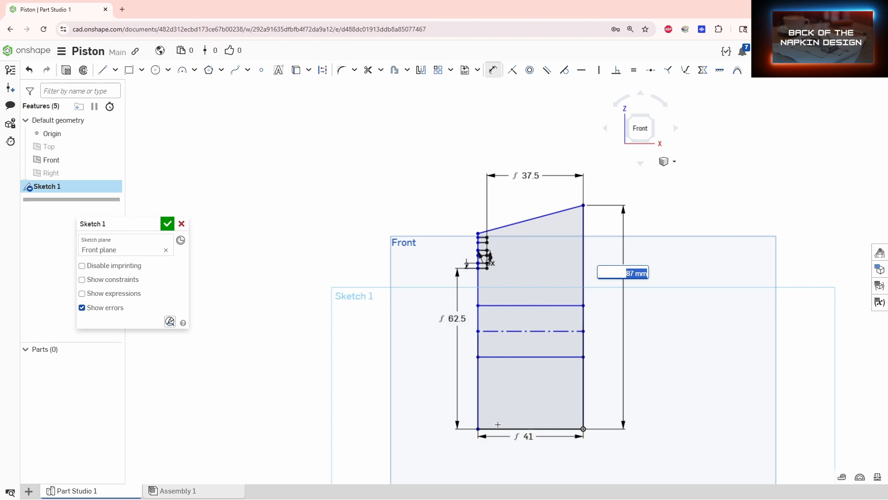
pyautogui.press('Return')
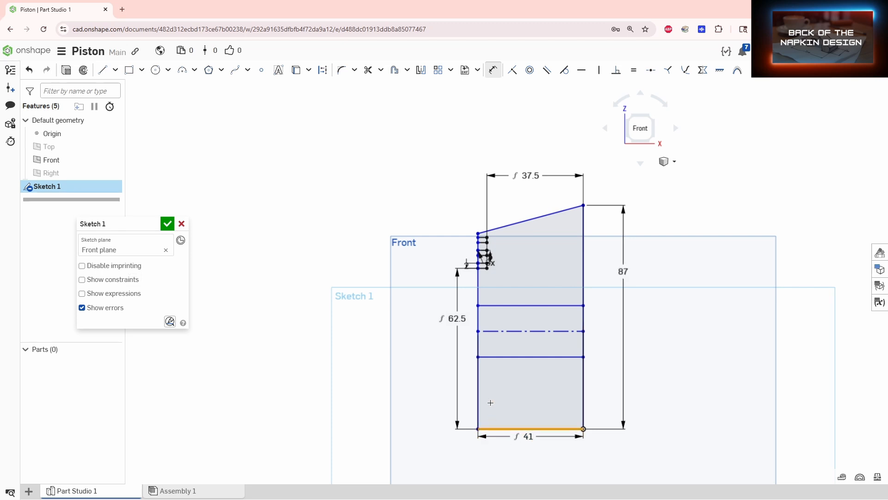
# Dimension the height from the bottom edge to the sloped line's outer end, keeping the offered value
pyautogui.click(491, 428)
pyautogui.scroll(3, 468, 225)
pyautogui.click(486, 244)
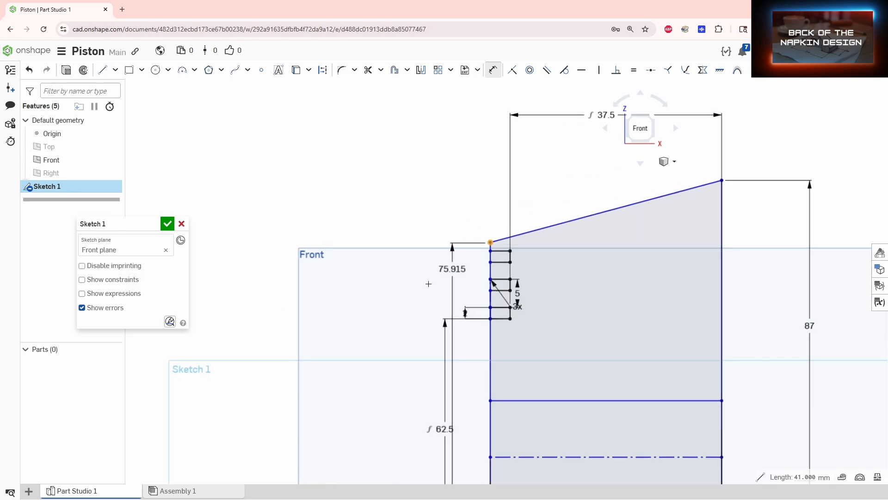
pyautogui.click(398, 354)
pyautogui.scroll(-3, 485, 356)
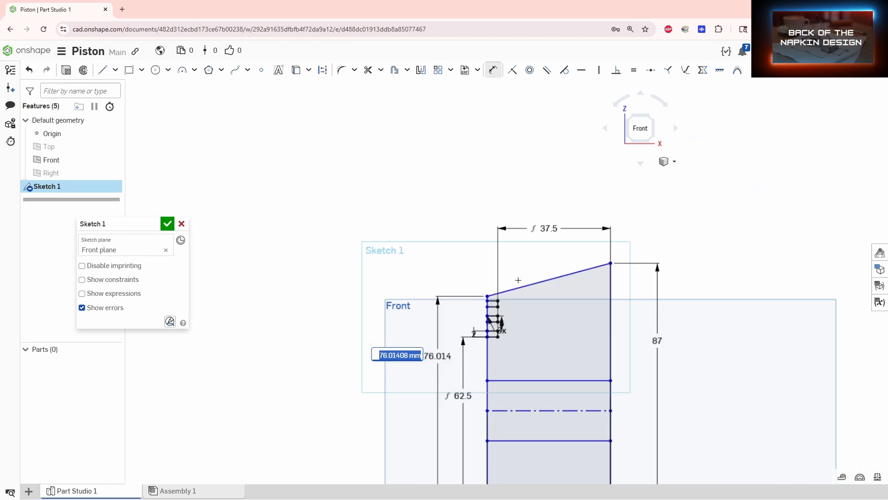
pyautogui.moveTo(534, 371); pyautogui.dragTo(503, 320, button='middle')
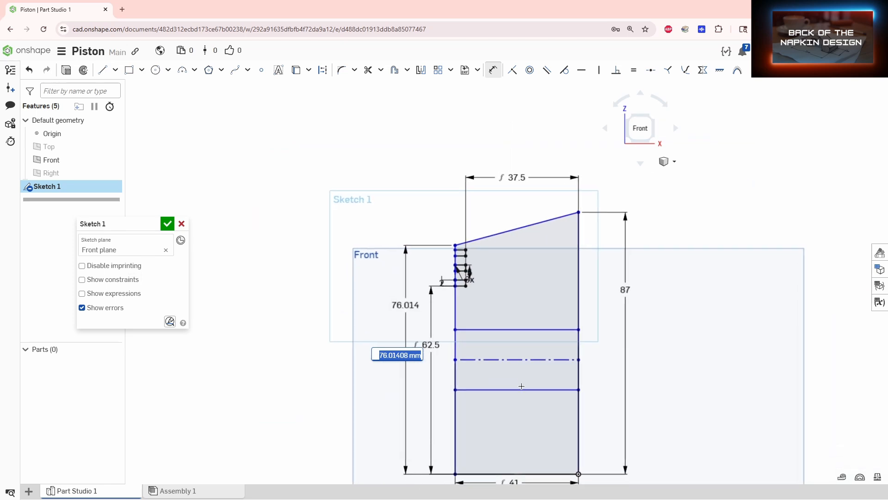
pyautogui.write('d')
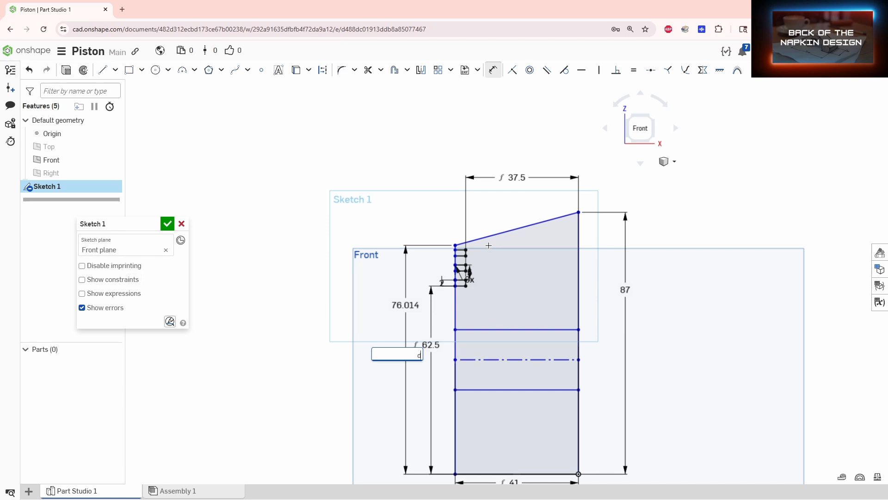
pyautogui.press('Escape')
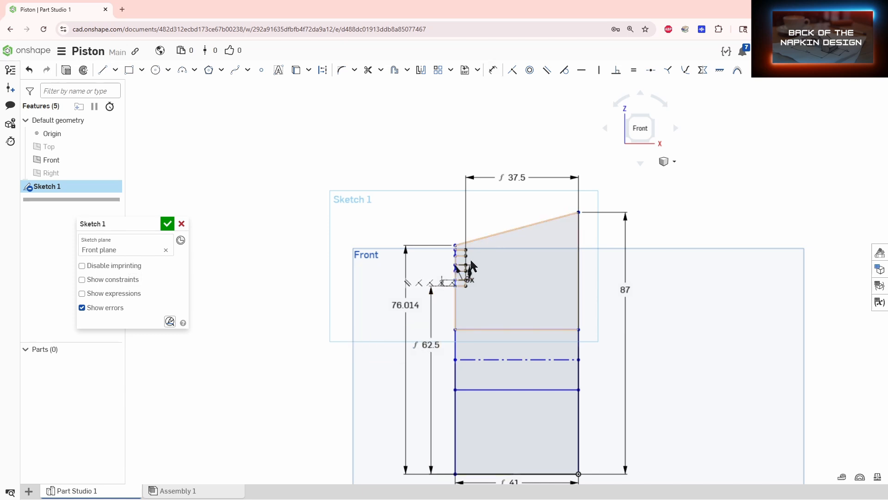
# Dimension the angle between the sloped top line and the bottom edge at 15°
pyautogui.press('d')
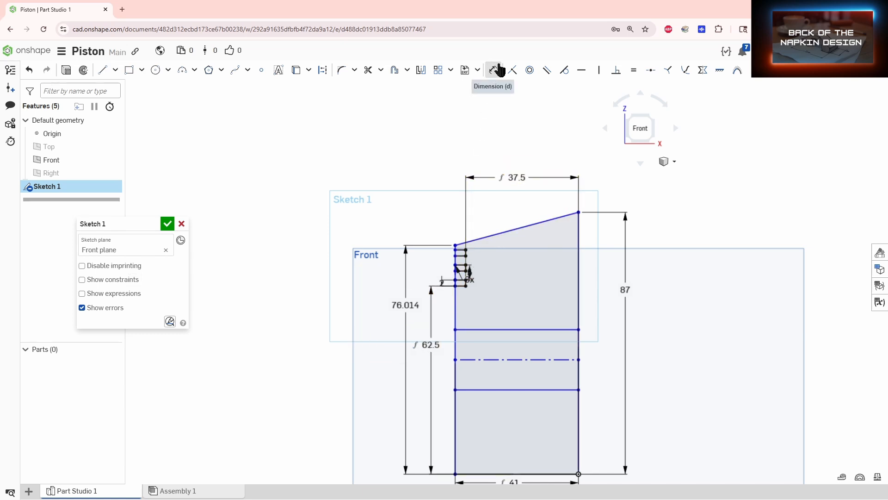
pyautogui.click(487, 236)
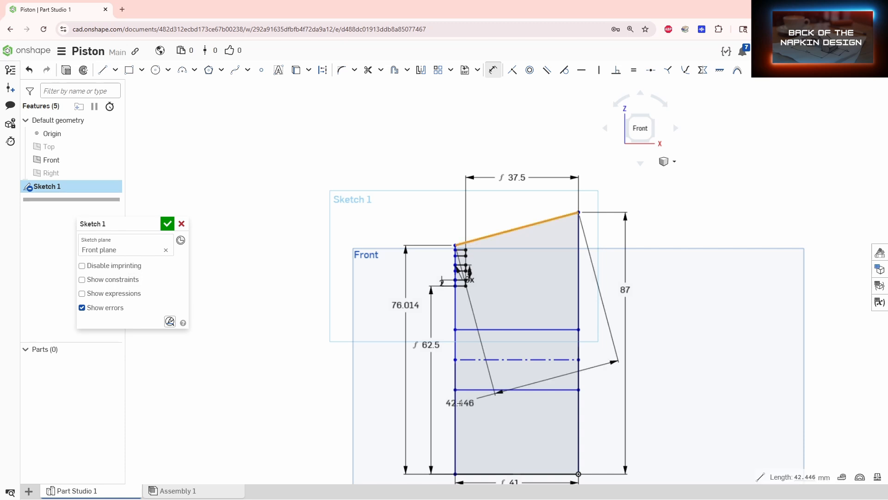
pyautogui.click(470, 473)
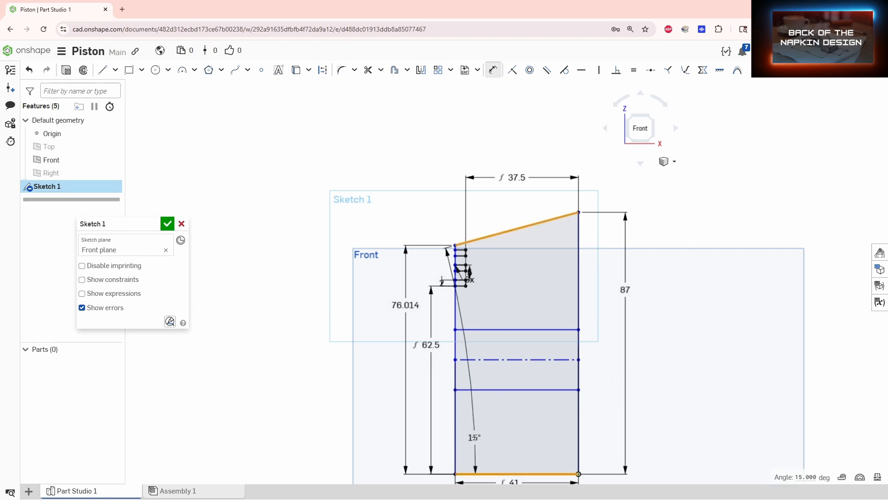
pyautogui.click(525, 420)
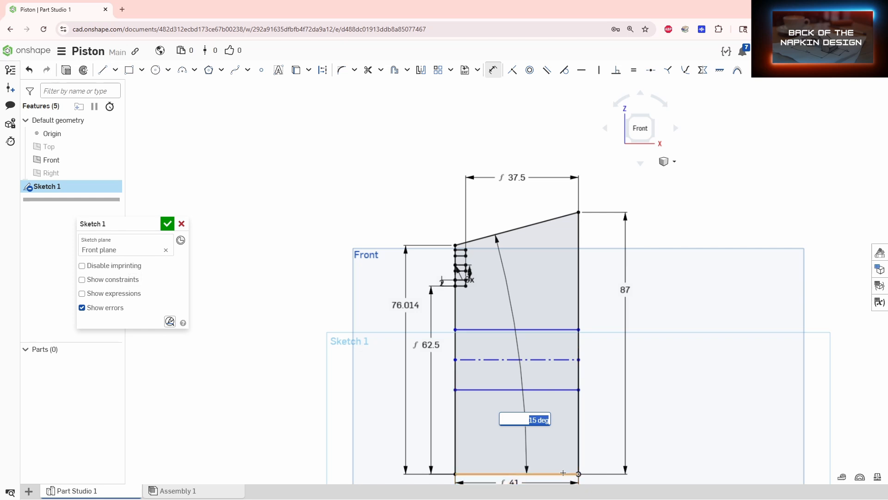
# Dimension the pin-hole construction line at 38 mm above the bottom edge
pyautogui.click(562, 473)
pyautogui.click(569, 359)
pyautogui.click(598, 391)
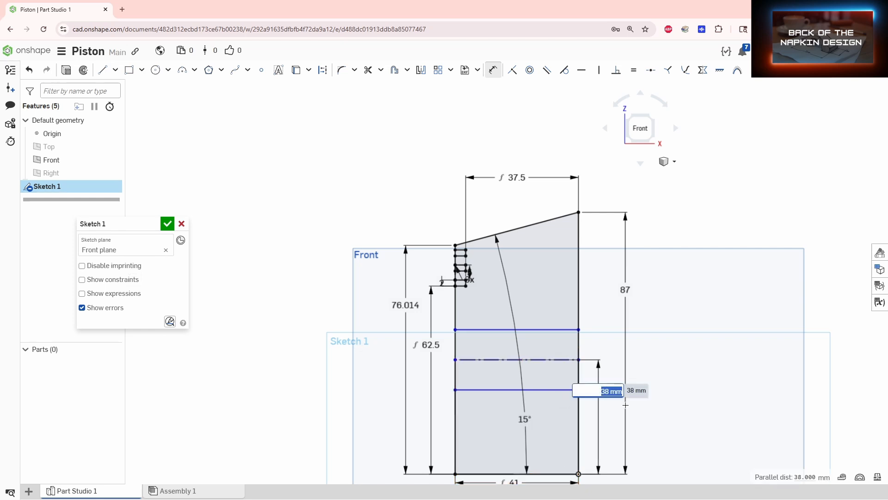
# Dimension the pin-hole lines above and below the construction line at 10 mm each, placing both dimensions outside the profile
pyautogui.click(561, 359)
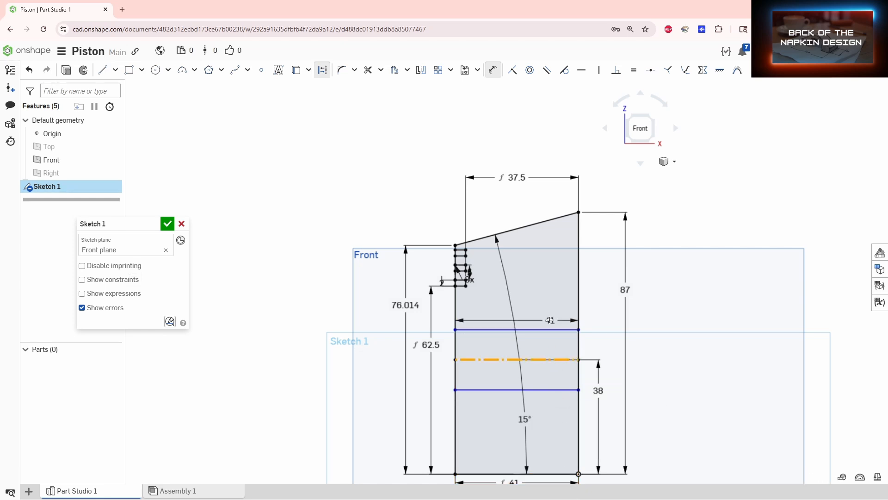
pyautogui.click(555, 346)
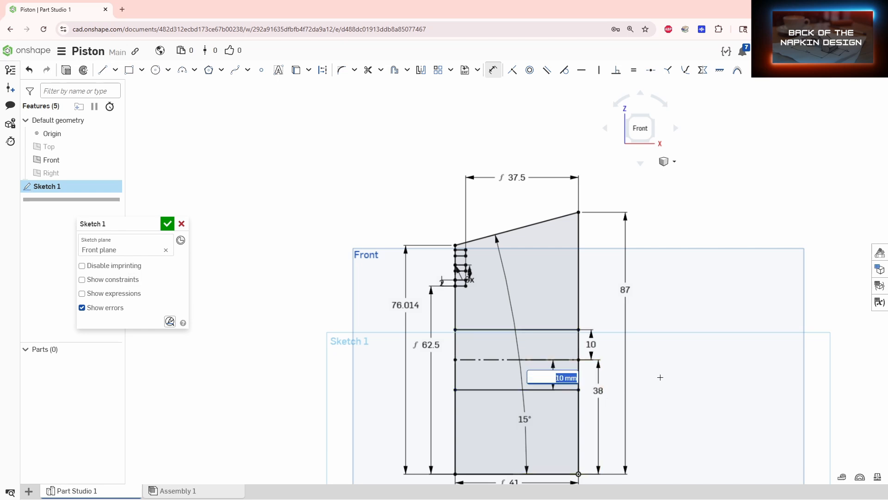
pyautogui.press('Return')
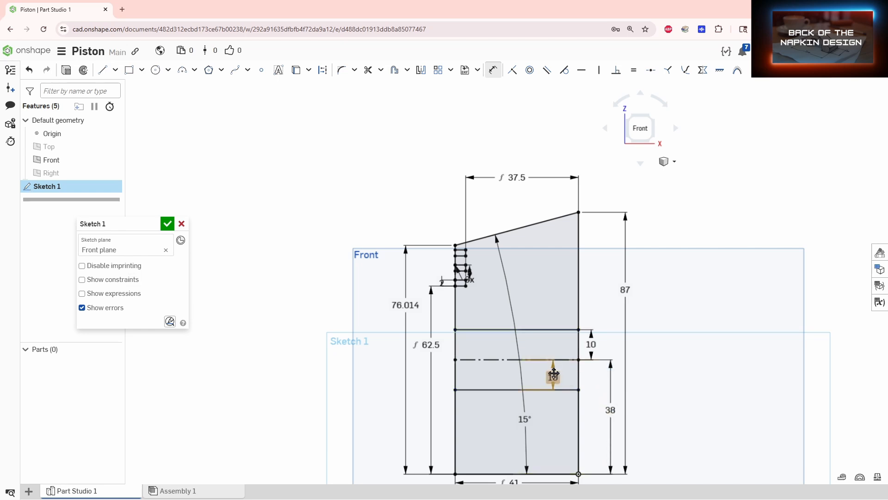
pyautogui.moveTo(554, 372); pyautogui.dragTo(592, 374)
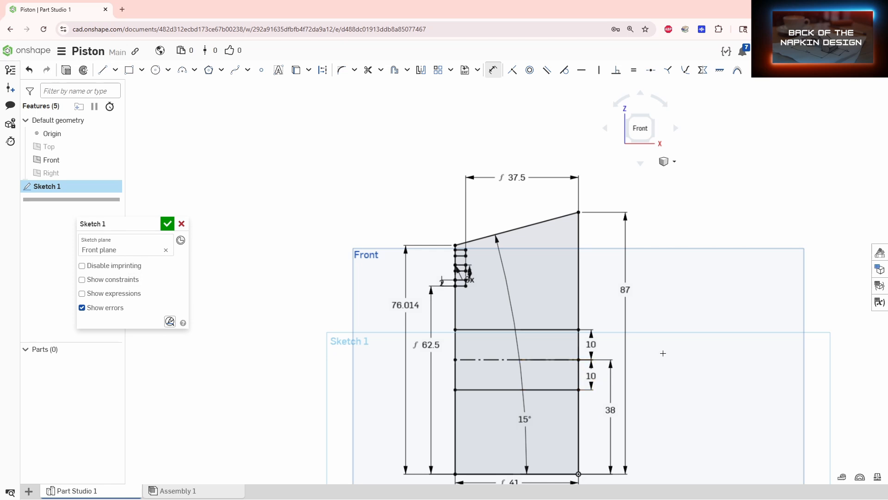
# Trim the outer edge segments across the three ring grooves so that each groove opens outward
pyautogui.scroll(2, 556, 333)
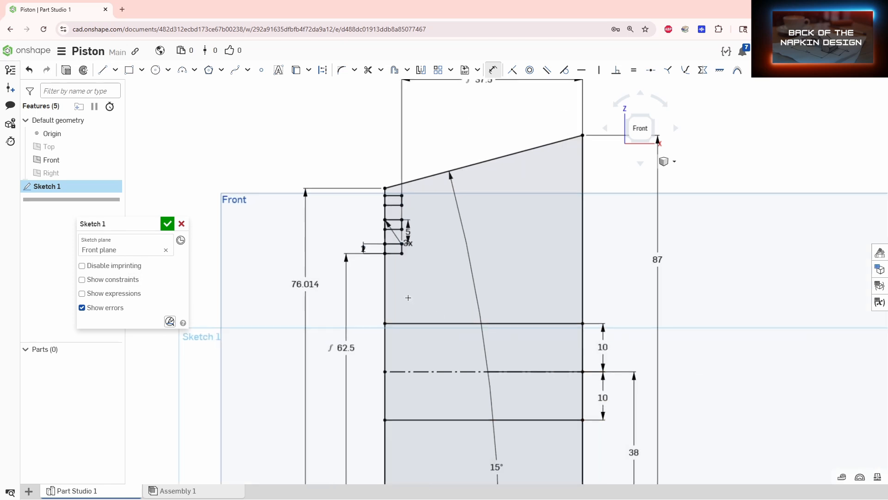
pyautogui.scroll(3, 394, 204)
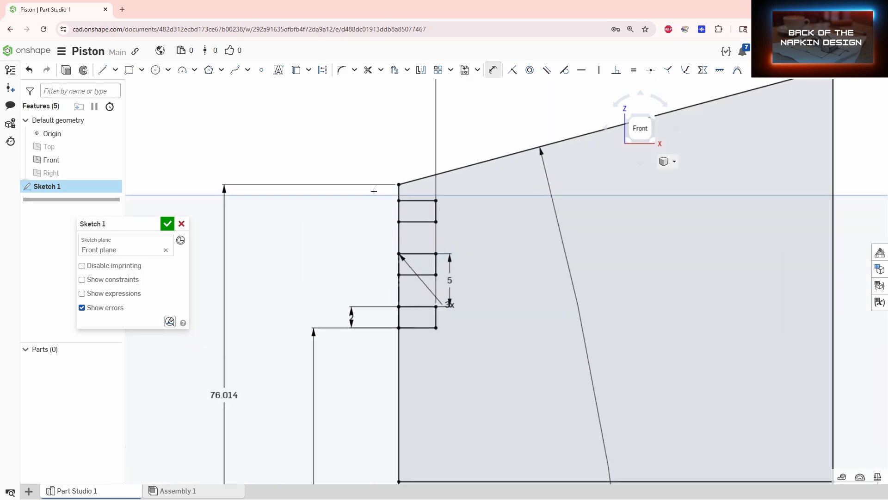
pyautogui.press('m')
pyautogui.click(399, 209)
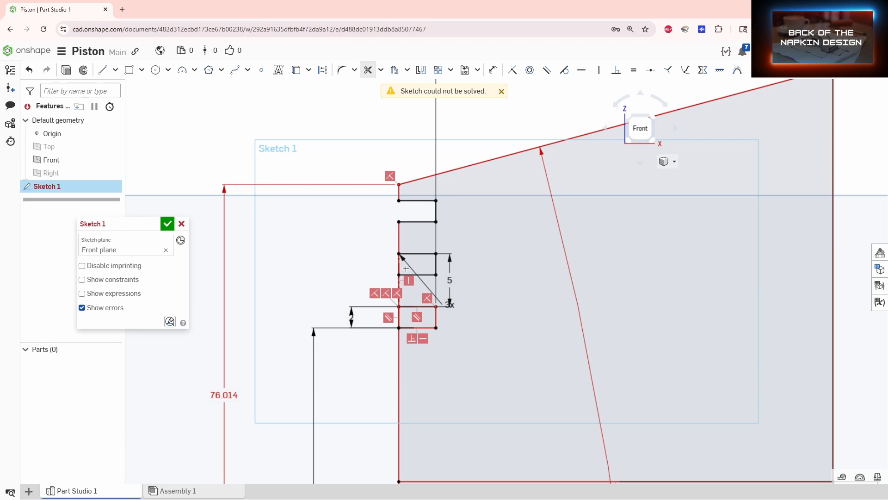
pyautogui.moveTo(406, 268); pyautogui.dragTo(381, 267)
pyautogui.moveTo(410, 314); pyautogui.dragTo(374, 317)
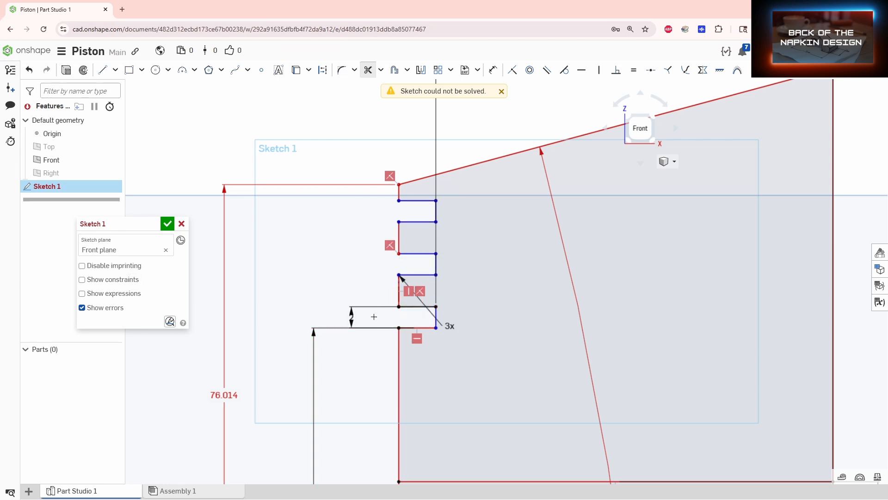
# Delete the conflicting coincident constraints along the grooved outer edge so that the sketch solves again
pyautogui.scroll(-3, 374, 266)
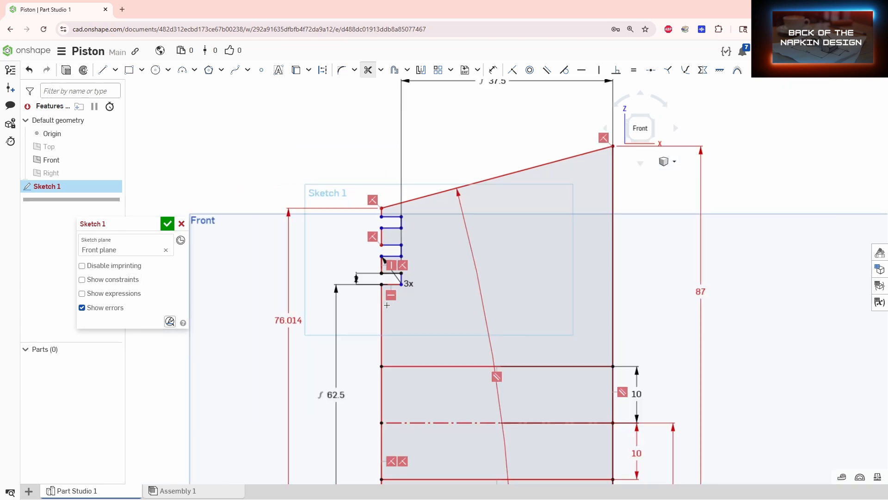
pyautogui.click(402, 267)
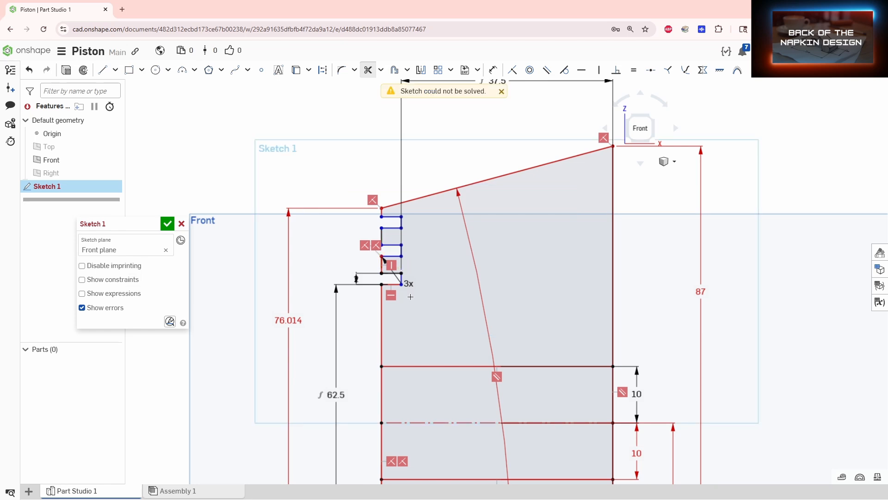
pyautogui.click(376, 246)
pyautogui.press('Delete')
pyautogui.click(373, 264)
pyautogui.press('Delete')
pyautogui.click(364, 264)
pyautogui.press('Delete')
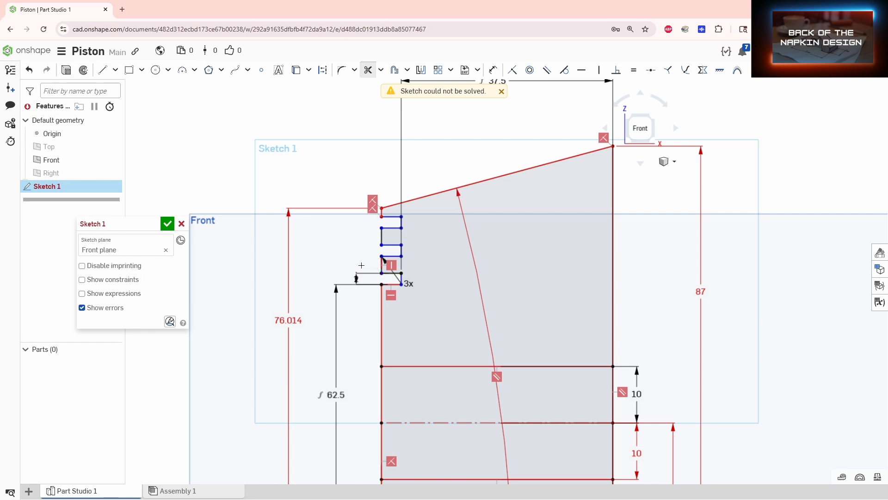
pyautogui.click(372, 201)
pyautogui.press('Delete')
pyautogui.moveTo(350, 240); pyautogui.dragTo(387, 202, button='middle')
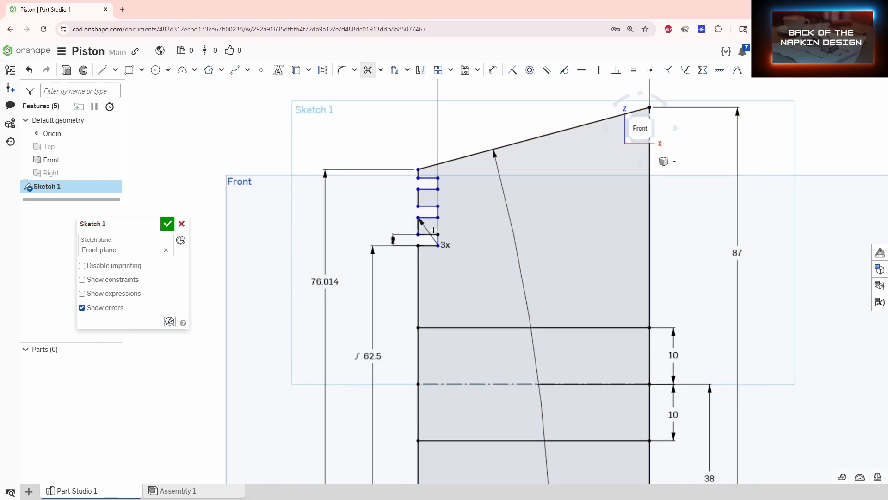
pyautogui.scroll(-5, 431, 260)
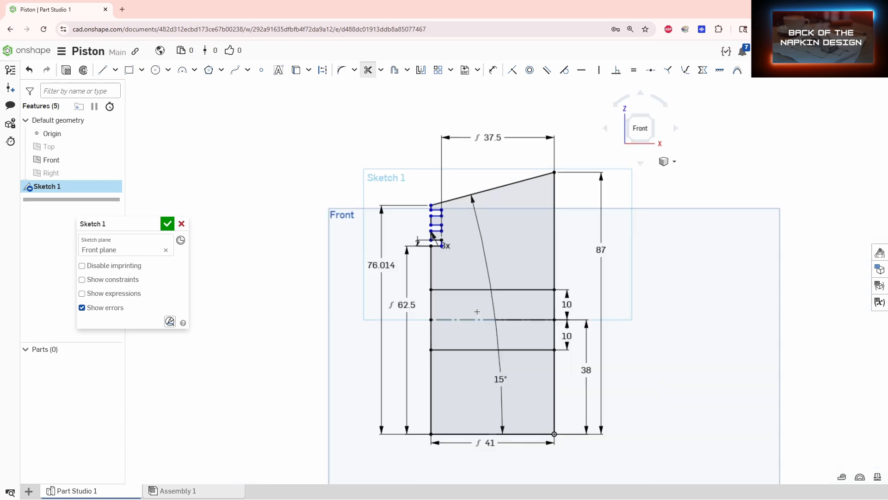
# Sketch a vertical line about 31 mm long inside the profile, crossing the pin-hole lines and their construction line
pyautogui.scroll(7, 456, 279)
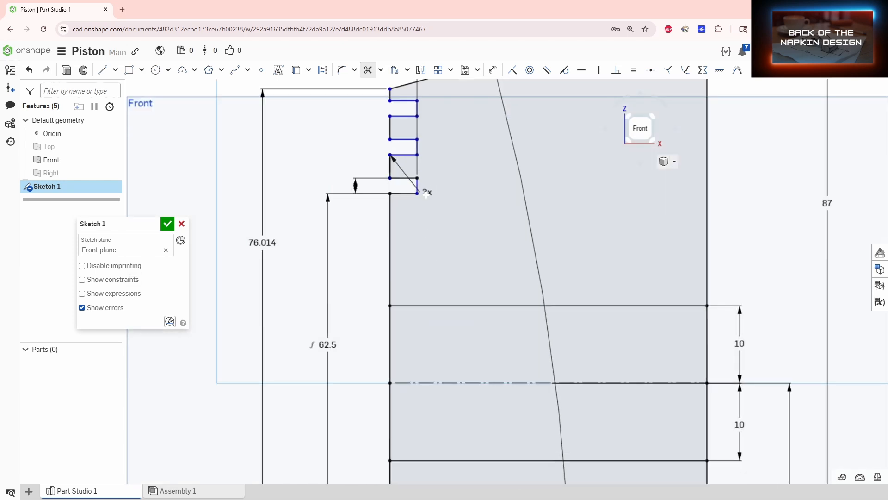
pyautogui.scroll(-5, 426, 193)
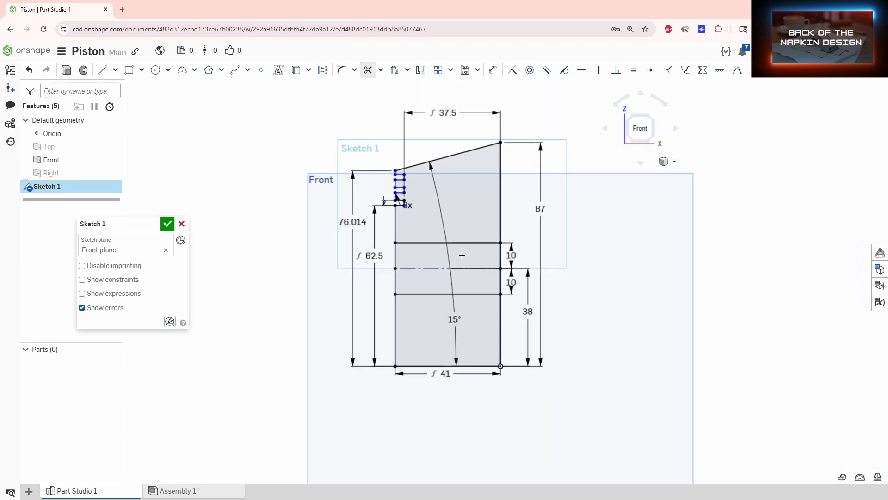
pyautogui.scroll(3, 430, 209)
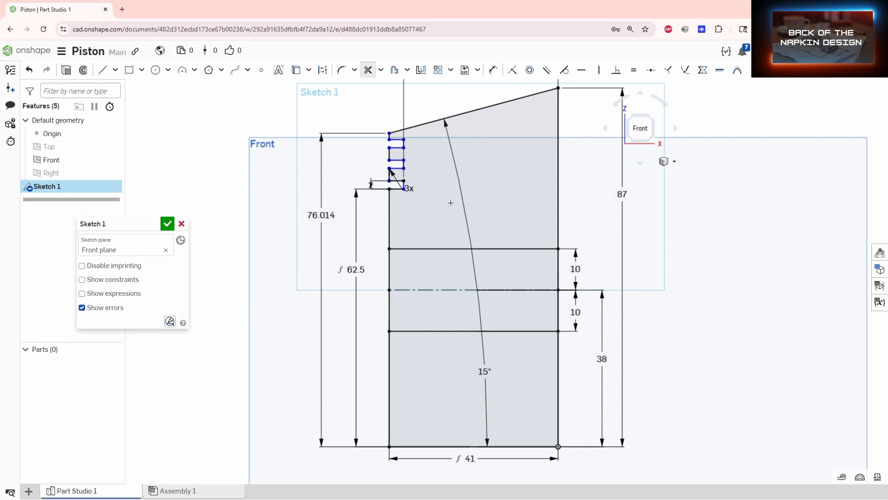
pyautogui.click(102, 70)
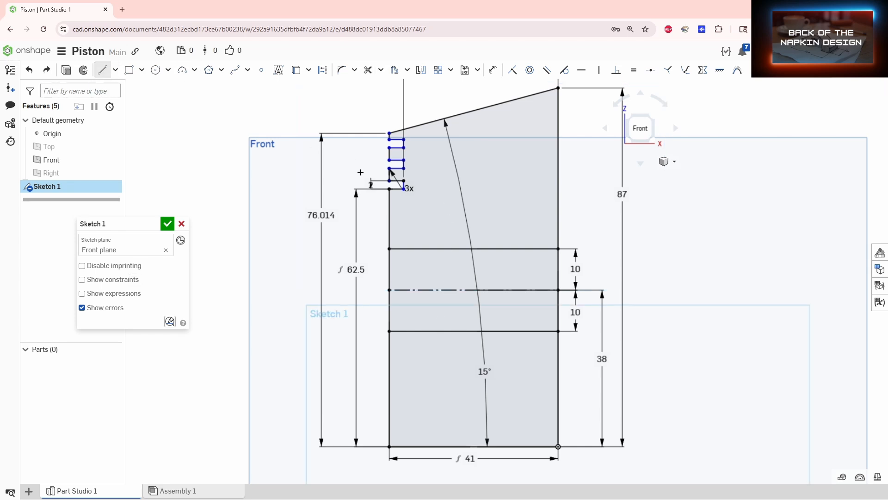
pyautogui.moveTo(445, 228); pyautogui.dragTo(445, 357)
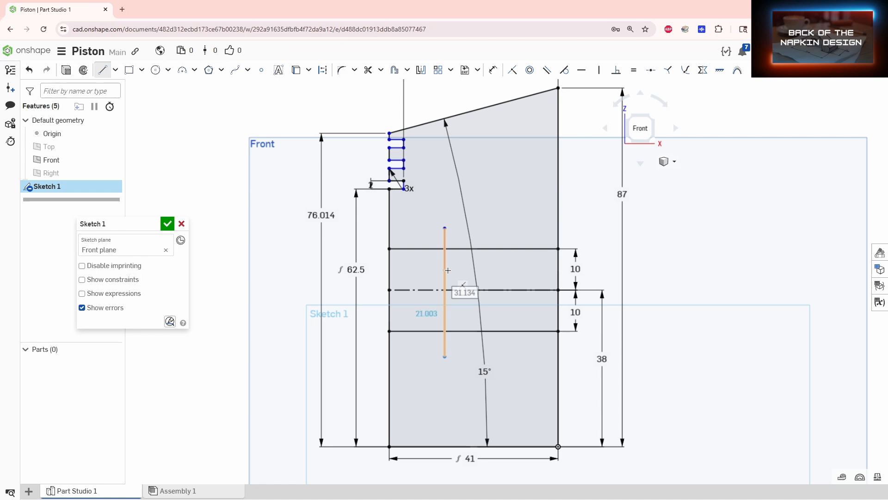
# Dimension the vertical line's upper endpoint at 14 mm above the pin-hole construction line
pyautogui.press('d')
pyautogui.click(479, 290)
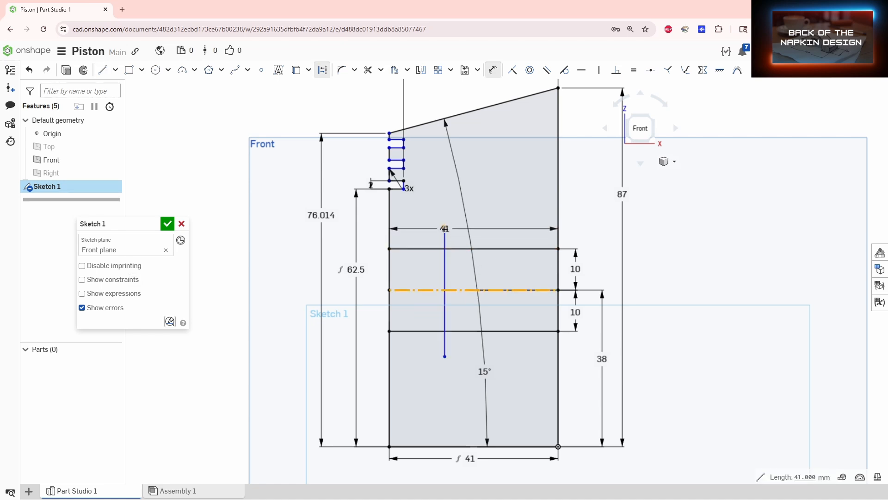
pyautogui.click(445, 228)
pyautogui.click(491, 228)
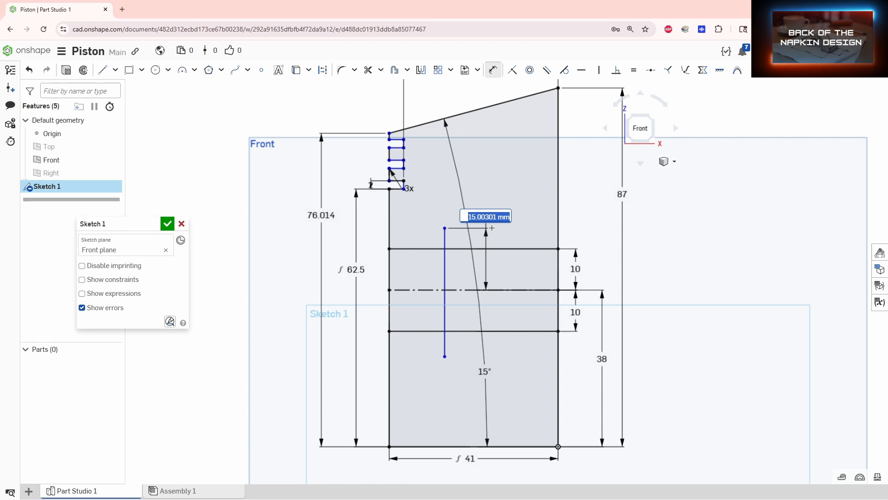
pyautogui.write('14')
pyautogui.press('Return')
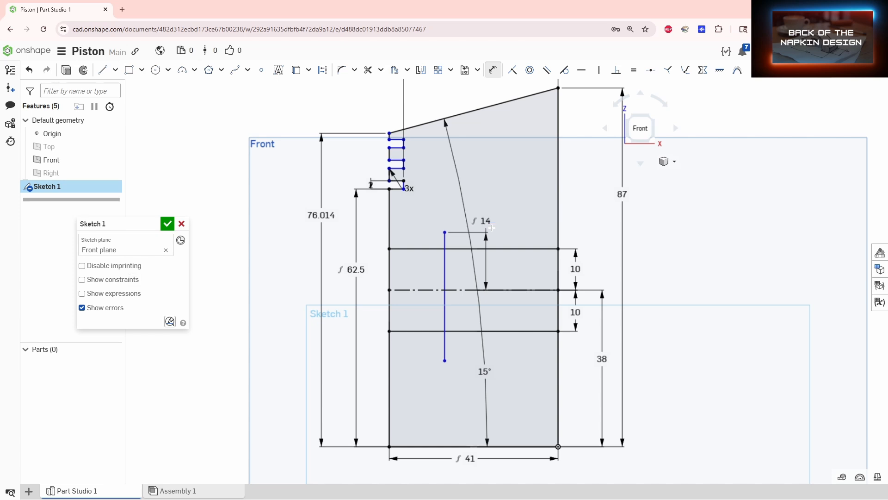
# Dimension the vertical line's lower endpoint at 14 mm below the pin-hole construction line
pyautogui.click(451, 290)
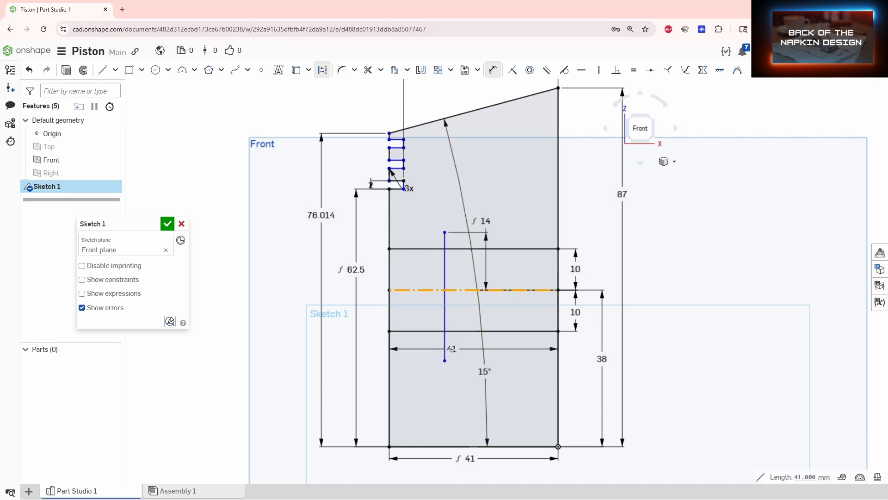
pyautogui.click(444, 361)
pyautogui.click(469, 353)
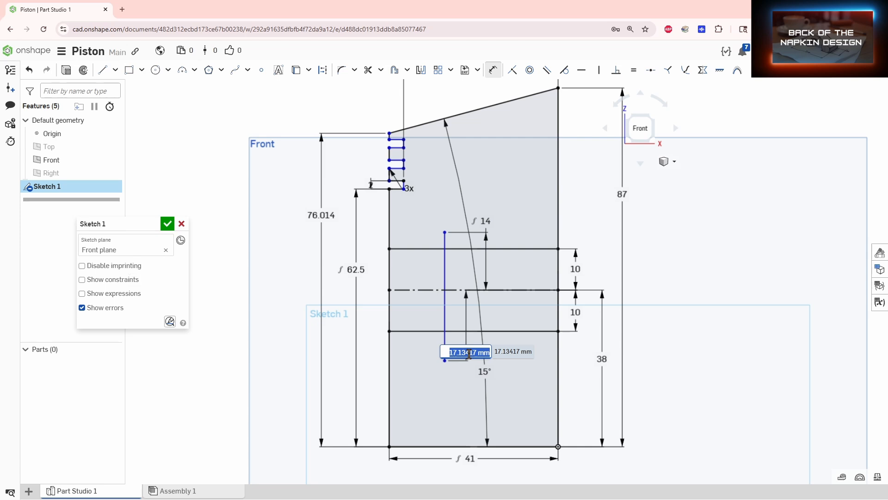
pyautogui.write('14')
pyautogui.press('Return')
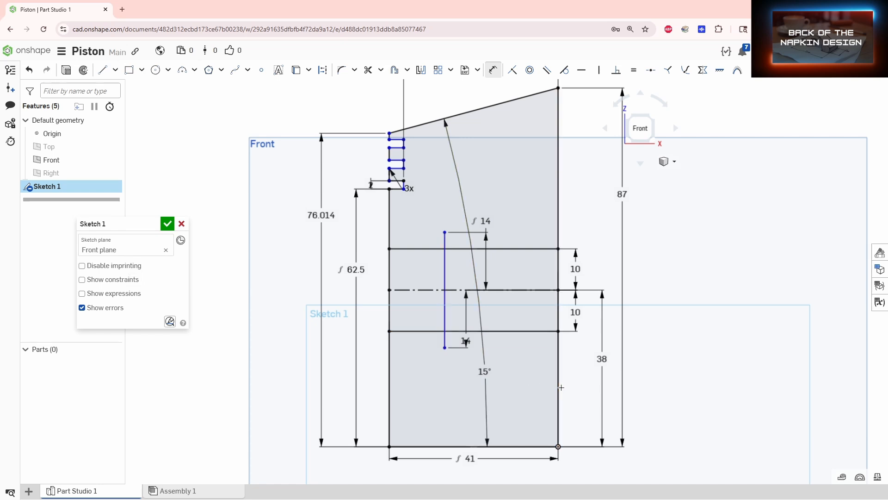
# Dimension the vertical line across the pin hole at 20 mm from the piston's centre axis edge
pyautogui.click(558, 354)
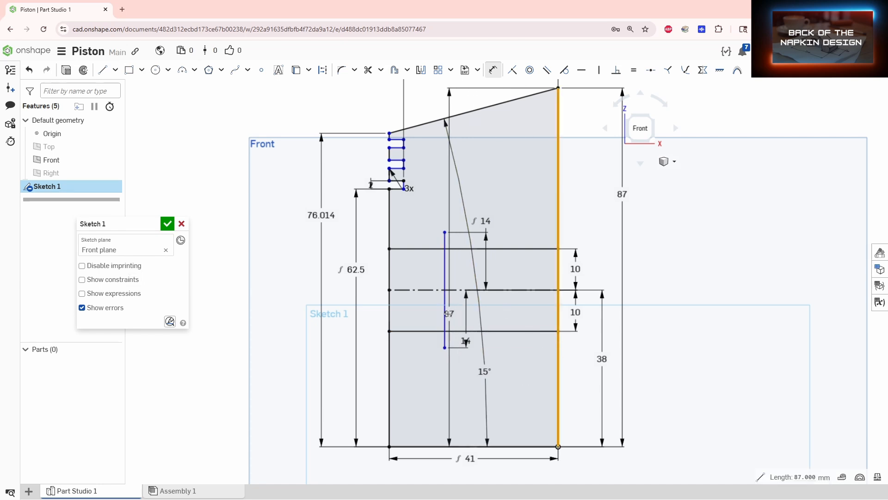
pyautogui.click(445, 328)
pyautogui.click(509, 419)
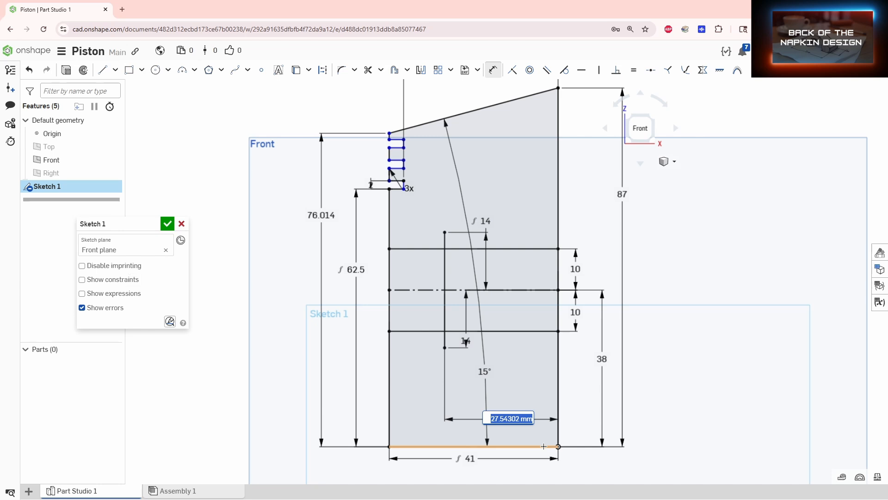
pyautogui.write('20')
pyautogui.press('Return')
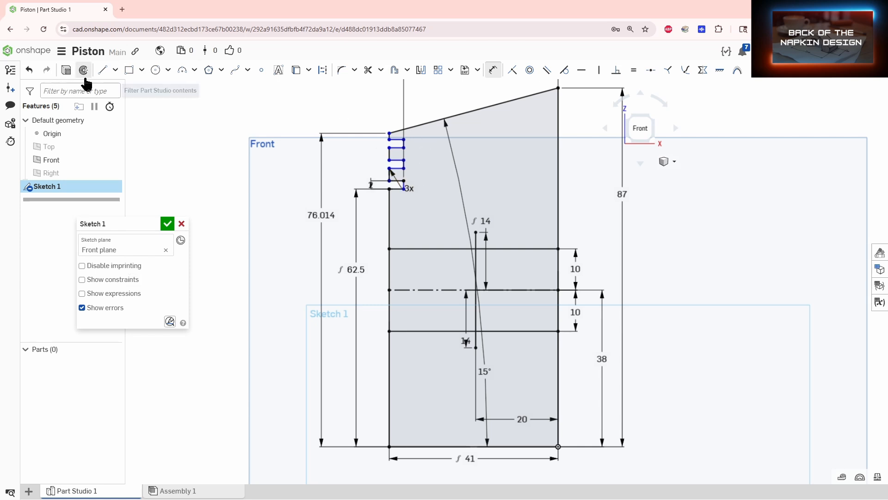
# Sketch the inner cavity from the axis: a crown-parallel line about 34 mm, a vertical about 17 mm, and a slant about 14 mm to the pin-boss line's upper end
pyautogui.click(102, 70)
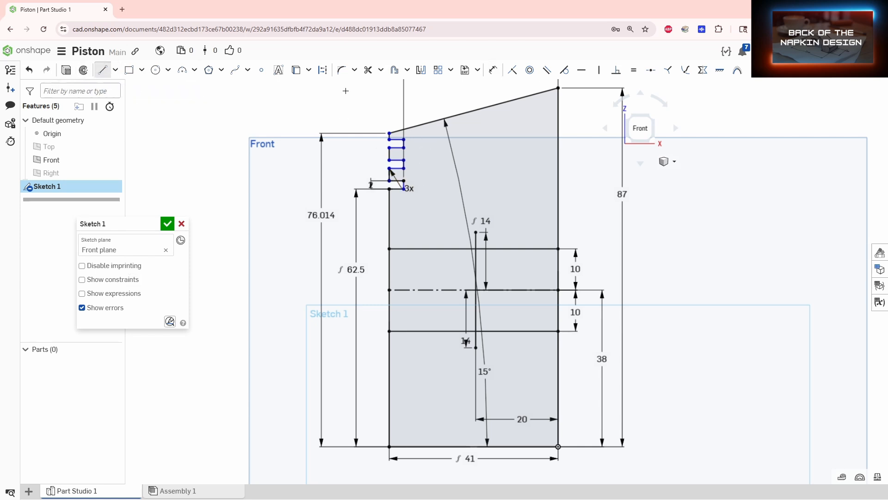
pyautogui.click(558, 102)
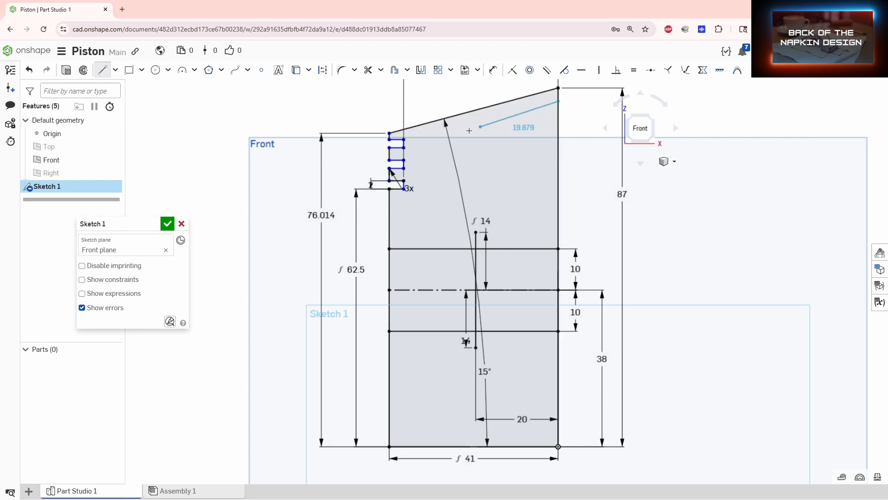
pyautogui.click(425, 138)
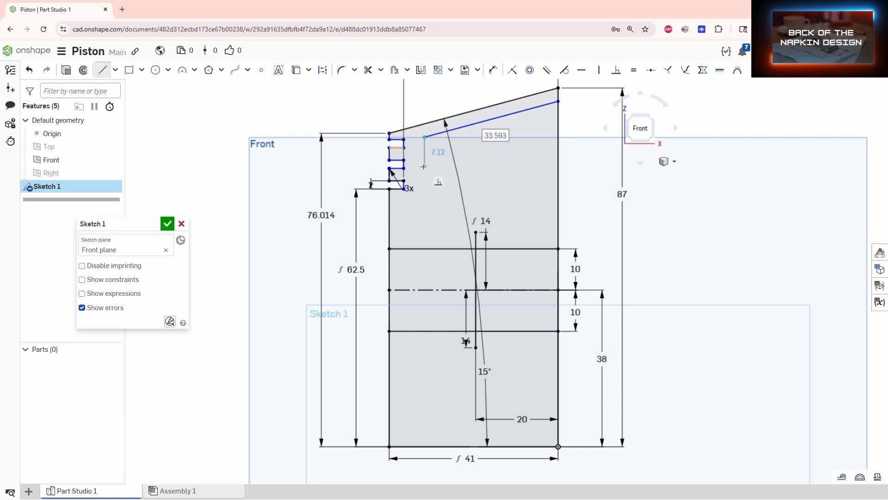
pyautogui.click(425, 206)
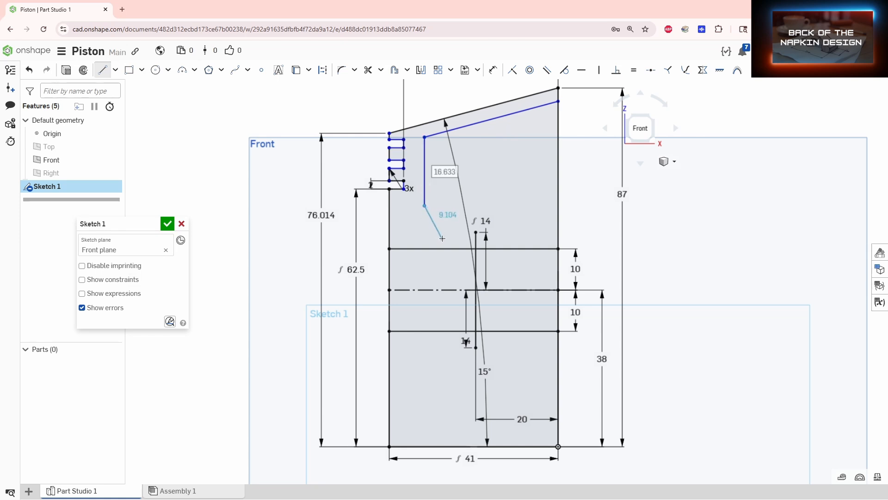
pyautogui.click(476, 232)
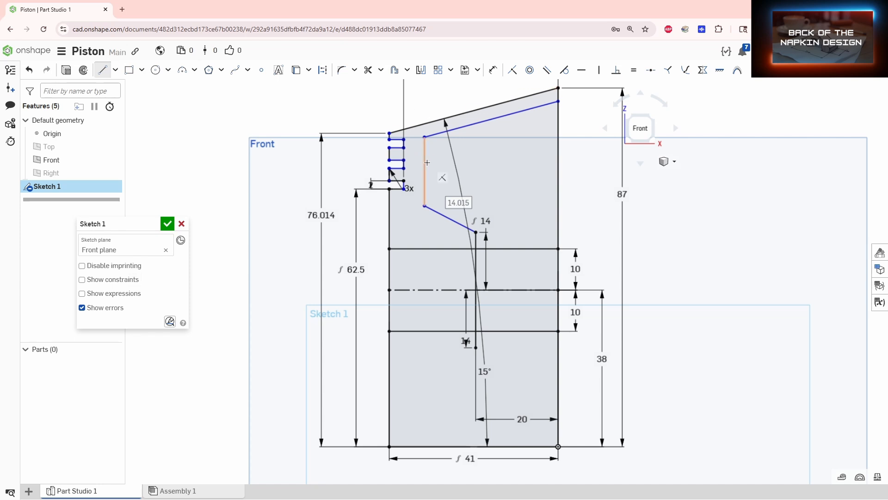
# Dimension the cavity's vertical wall at 64.5/2 mm from the piston's centre axis edge
pyautogui.press('d')
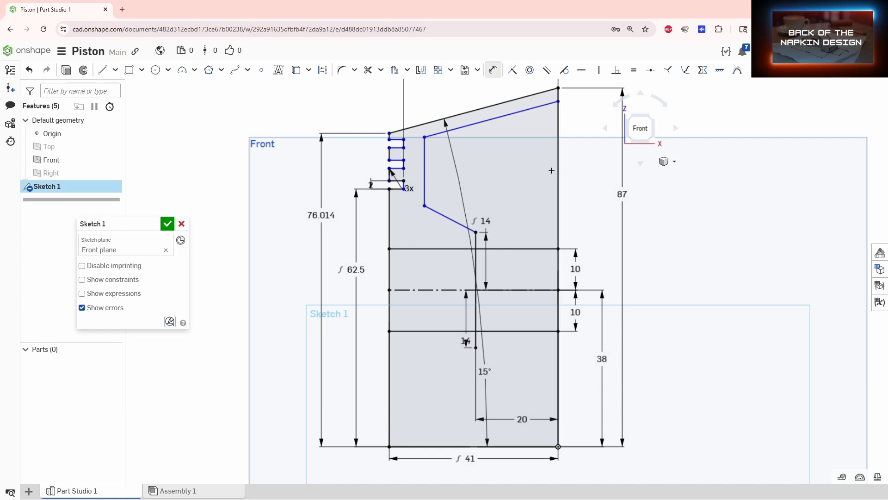
pyautogui.click(558, 170)
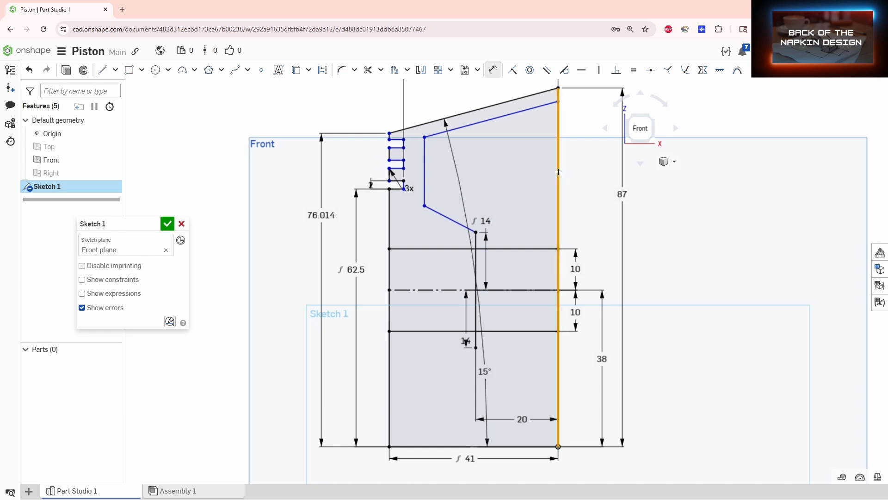
pyautogui.click(425, 167)
pyautogui.click(519, 179)
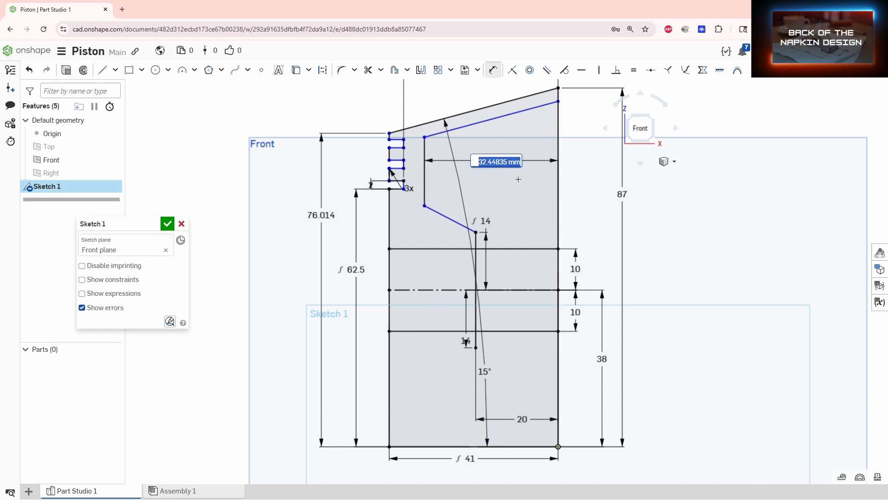
pyautogui.write('64.5/2')
pyautogui.press('Return')
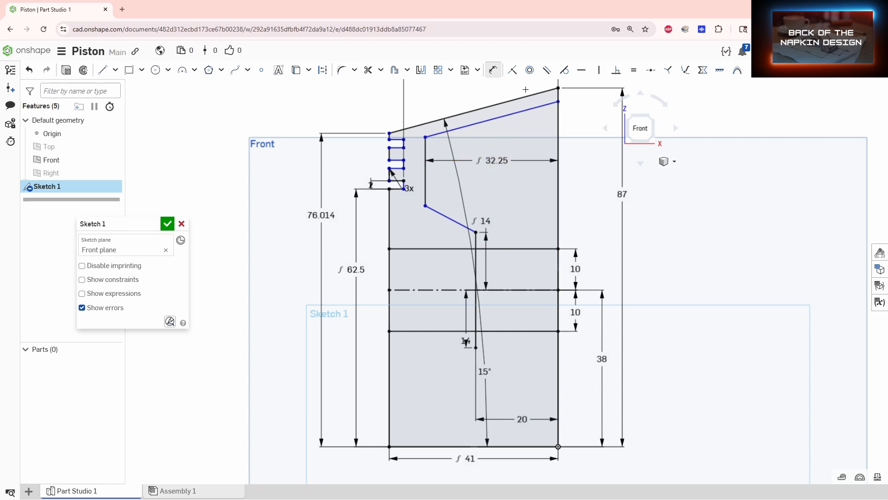
# Set the distance between the sloped crown line and the parallel cavity line to 3 mm
pyautogui.click(509, 115)
pyautogui.click(515, 103)
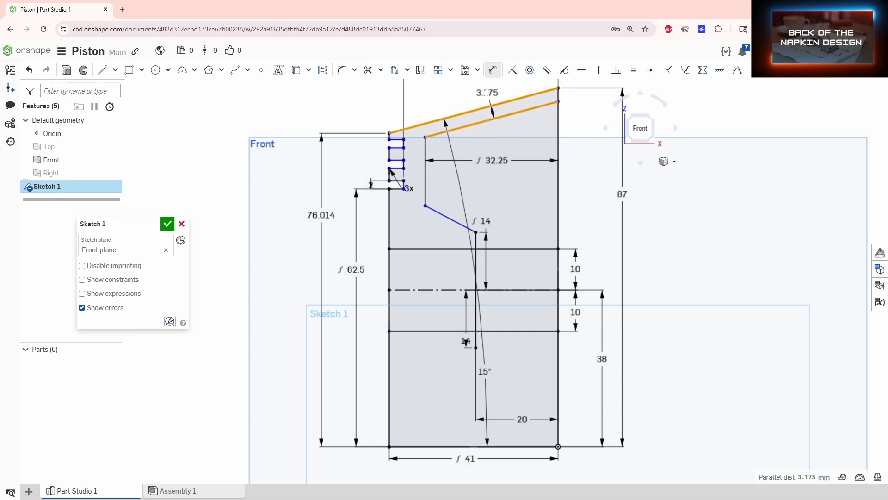
pyautogui.click(525, 111)
pyautogui.write('3')
pyautogui.press('Return')
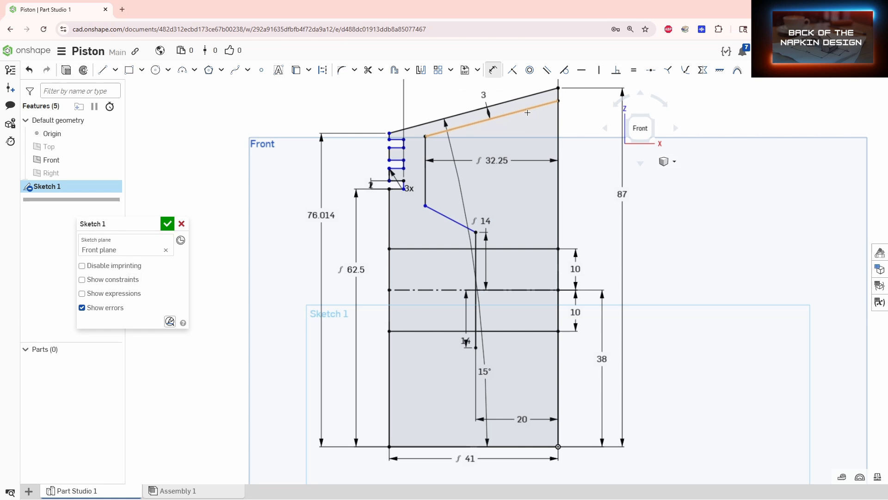
# Sketch a short vertical line inside the lower skirt, below the pin-hole lines and near the outer edge
pyautogui.scroll(2, 460, 381)
pyautogui.scroll(-1, 431, 330)
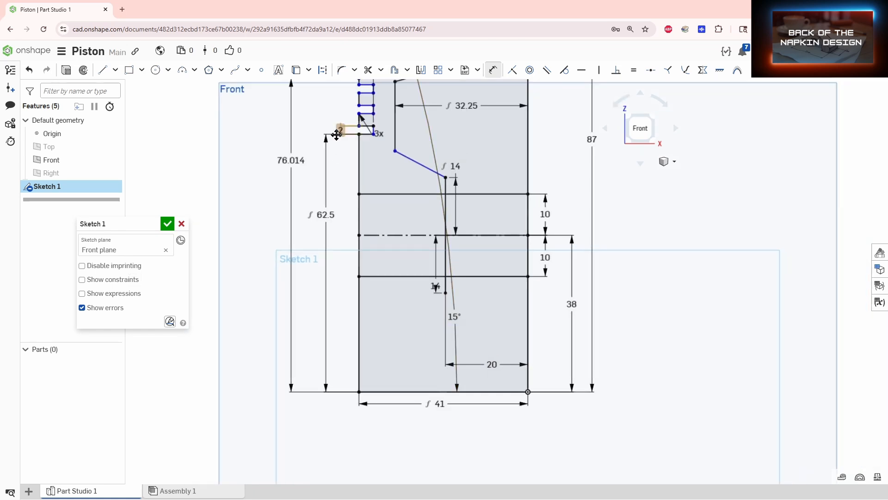
pyautogui.click(101, 71)
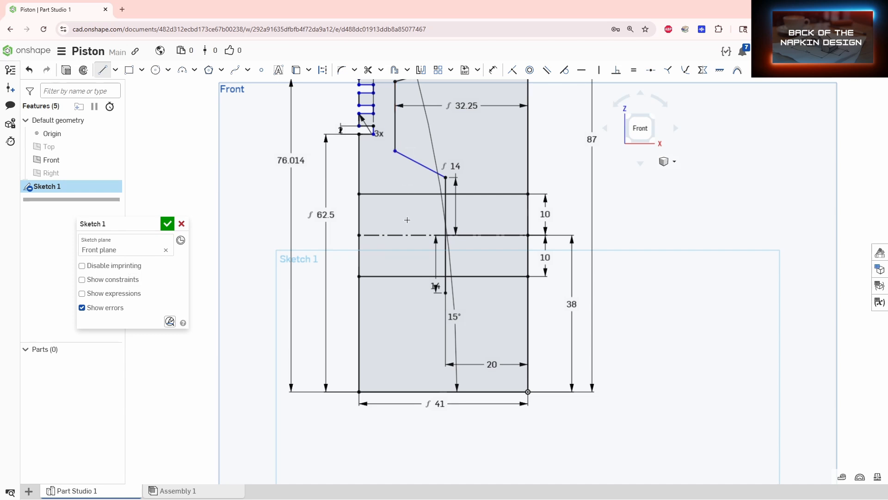
pyautogui.moveTo(395, 309); pyautogui.dragTo(395, 321)
# Dimension the short skirt line horizontally at 73/2 mm from the origin, placing the dimension below the profile
pyautogui.press('d')
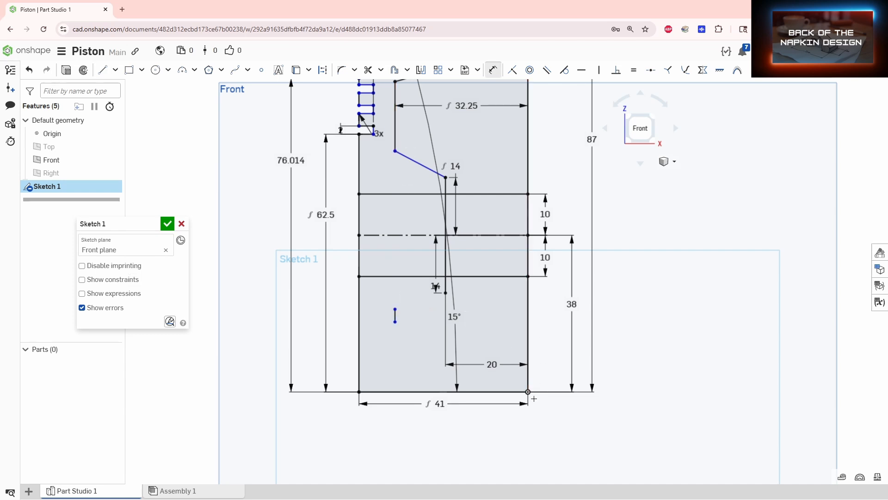
pyautogui.click(528, 392)
pyautogui.click(395, 309)
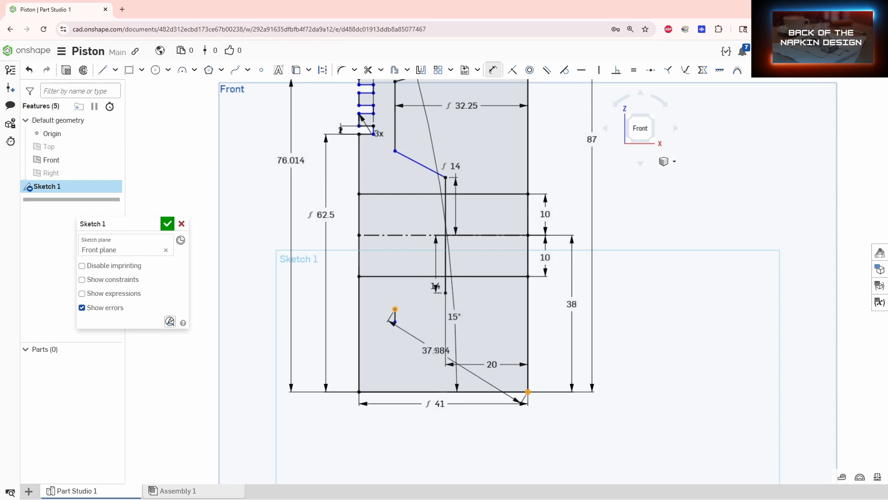
pyautogui.click(462, 430)
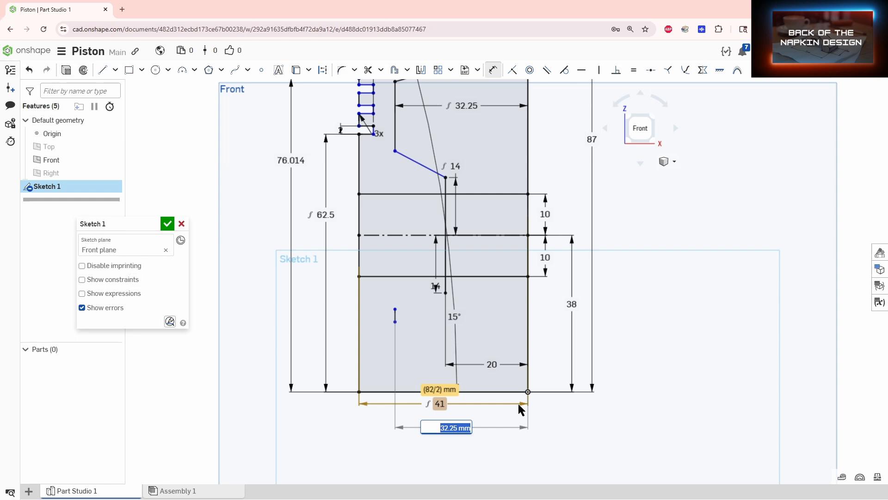
pyautogui.write('73/2')
pyautogui.press('Return')
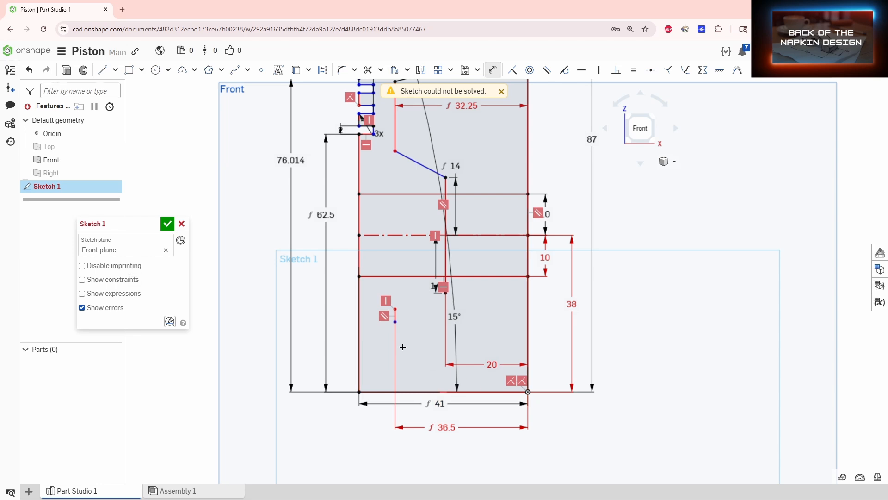
# Delete the conflicting parallel and vertical constraints on the short skirt line so that the sketch solves again
pyautogui.click(384, 317)
pyautogui.press('Delete')
pyautogui.click(386, 301)
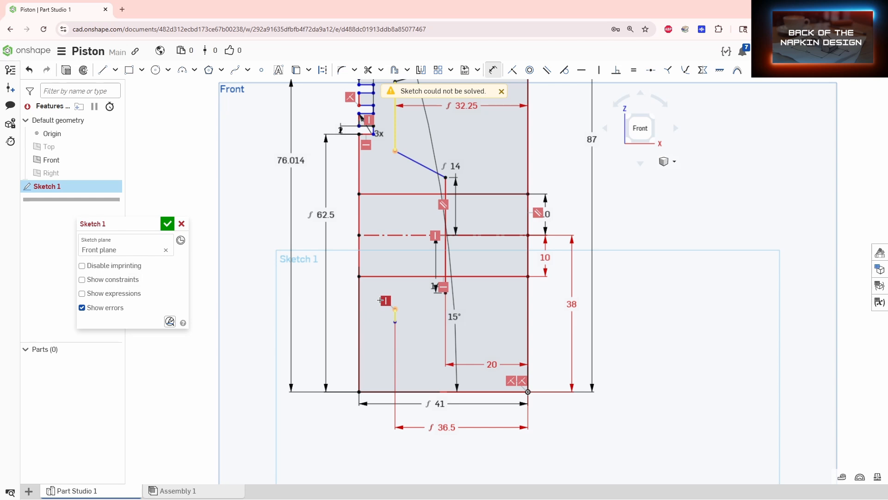
pyautogui.press('Delete')
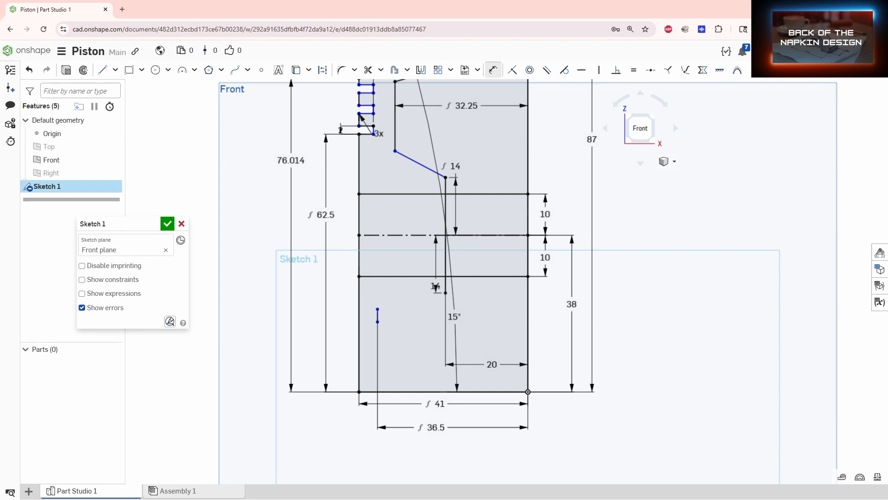
# Check the skirt dimensions in the piston reference drawing, and move the drawing back out of the way
pyautogui.moveTo(887, 100); pyautogui.dragTo(757, 119)
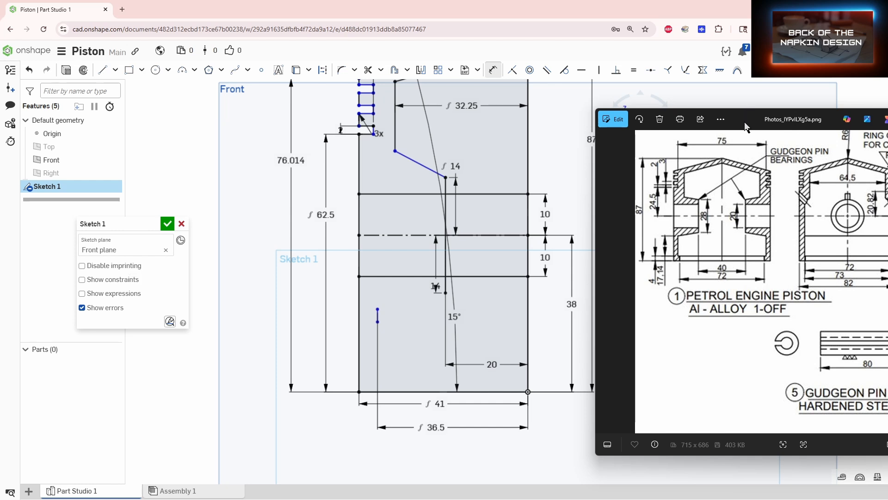
pyautogui.moveTo(744, 122); pyautogui.dragTo(887, 100)
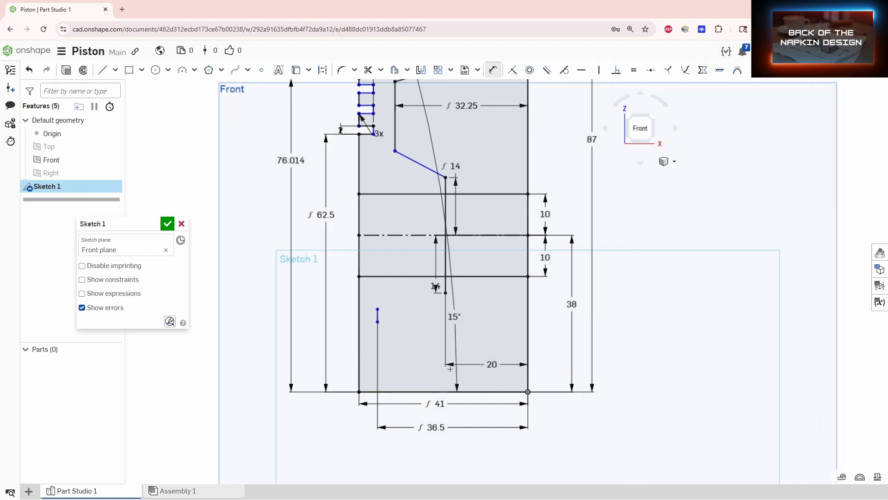
# Dimension the height of the short skirt line's end above the piston's bottom edge as 17.14+4 mm
pyautogui.click(416, 392)
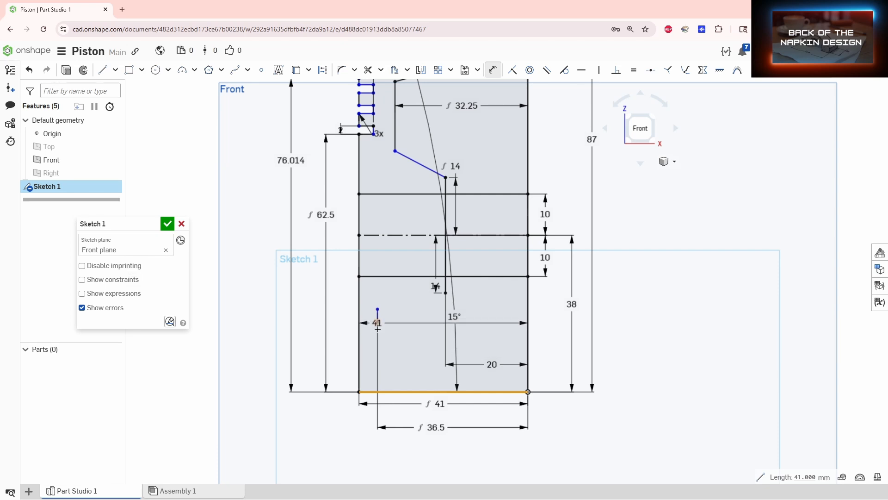
pyautogui.click(378, 323)
pyautogui.click(407, 358)
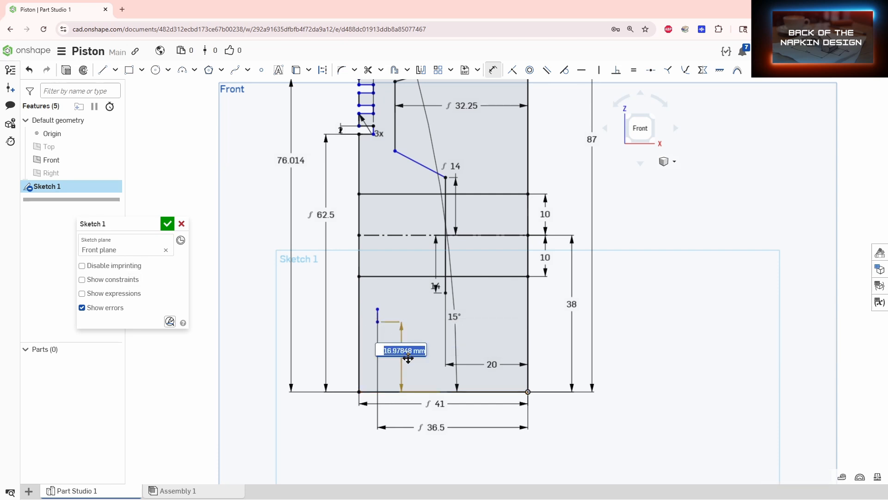
pyautogui.write('17.14+4')
pyautogui.press('Return')
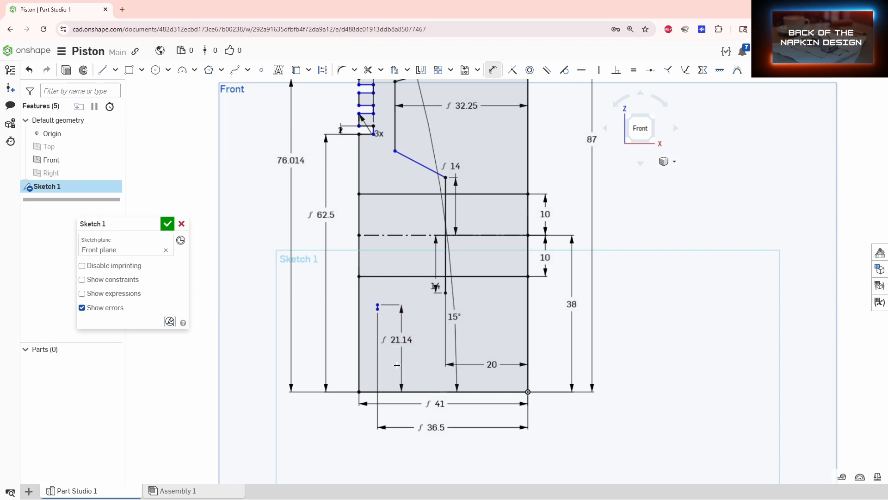
pyautogui.scroll(3, 393, 346)
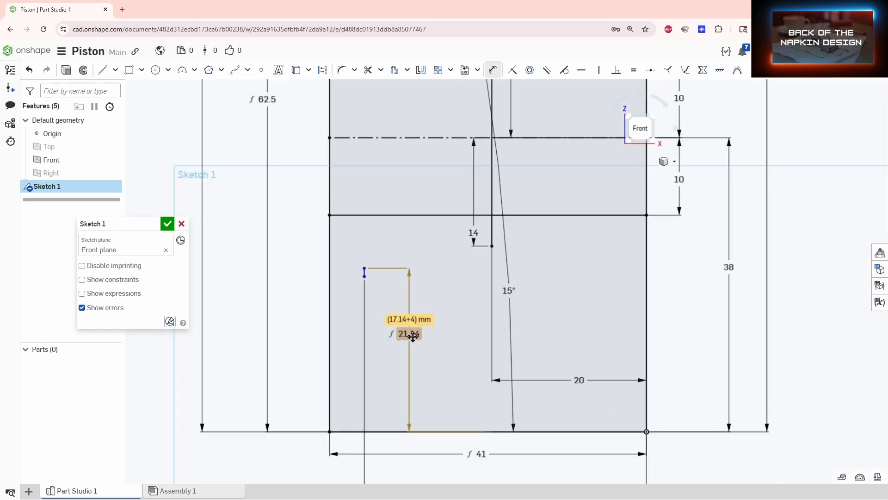
pyautogui.scroll(-3, 465, 268)
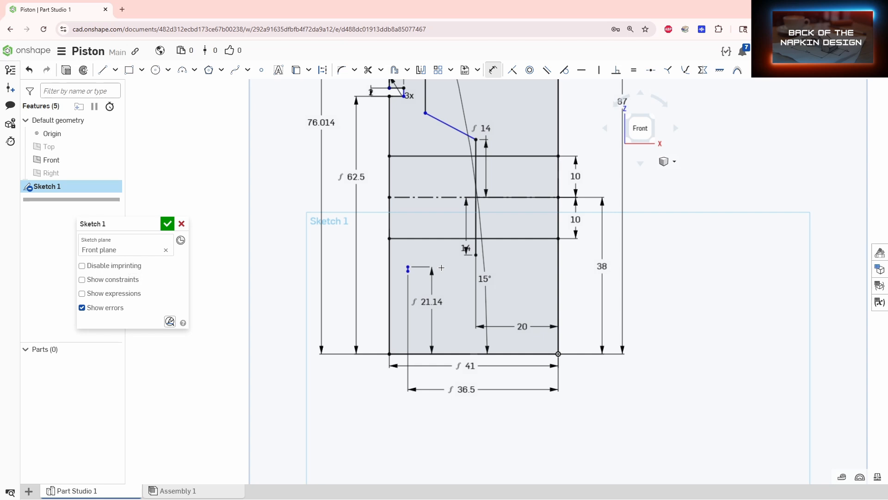
# Draw a sloping line from the lower end of the pin-boss line to the upper end of the short skirt line
pyautogui.press('l')
pyautogui.scroll(3, 427, 274)
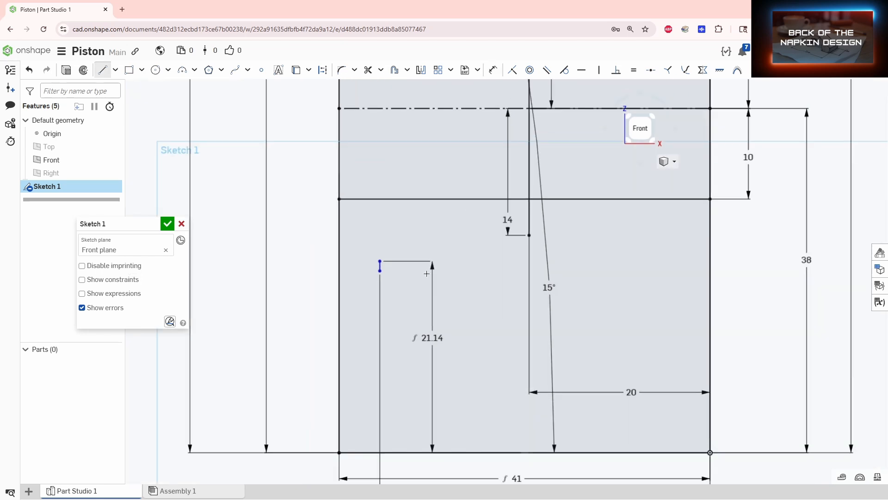
pyautogui.click(529, 235)
pyautogui.click(380, 261)
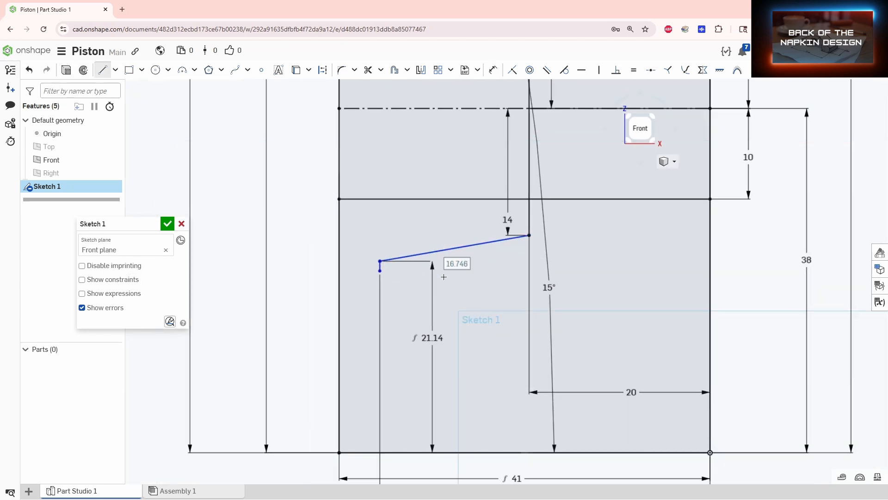
# Extend the short skirt line down to the piston's bottom edge and up to the sloping line
pyautogui.press('x')
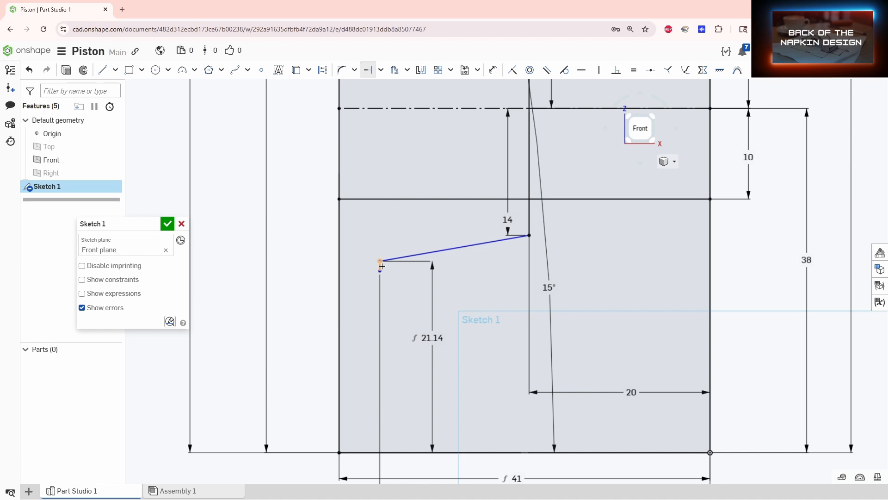
pyautogui.click(382, 266)
pyautogui.click(395, 454)
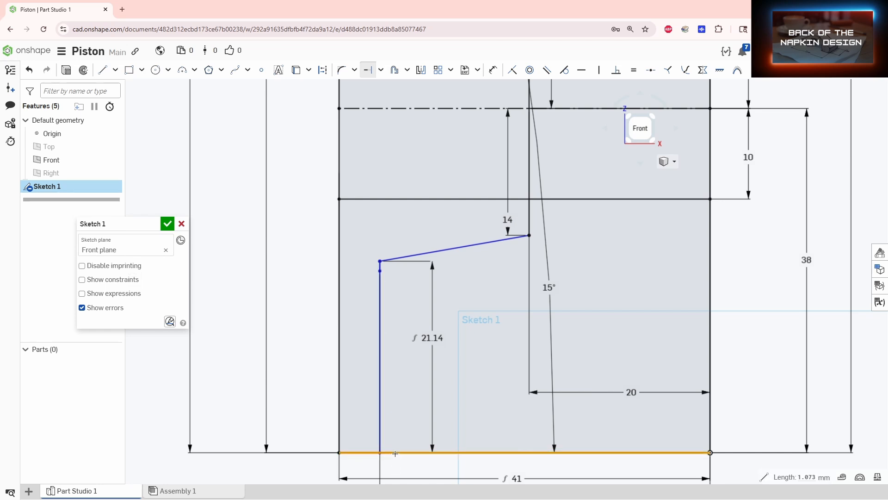
pyautogui.scroll(-3, 418, 384)
pyautogui.moveTo(453, 399); pyautogui.dragTo(438, 377, button='middle')
pyautogui.scroll(4, 357, 322)
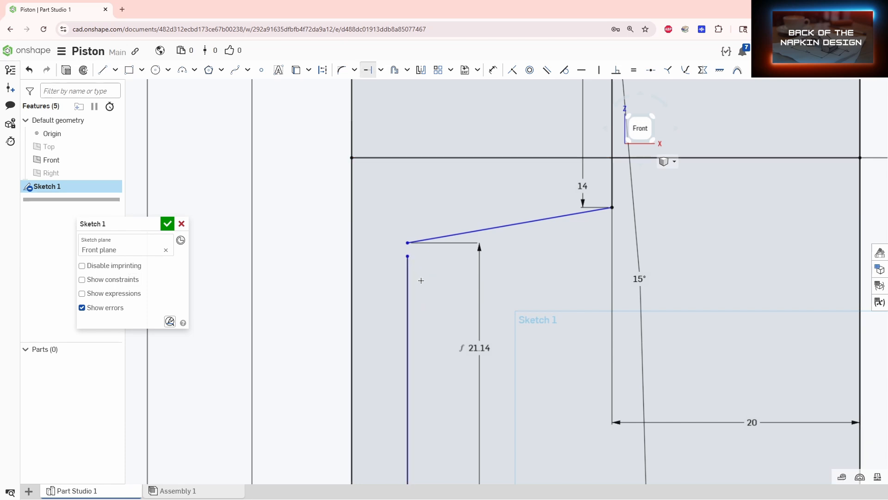
pyautogui.click(408, 268)
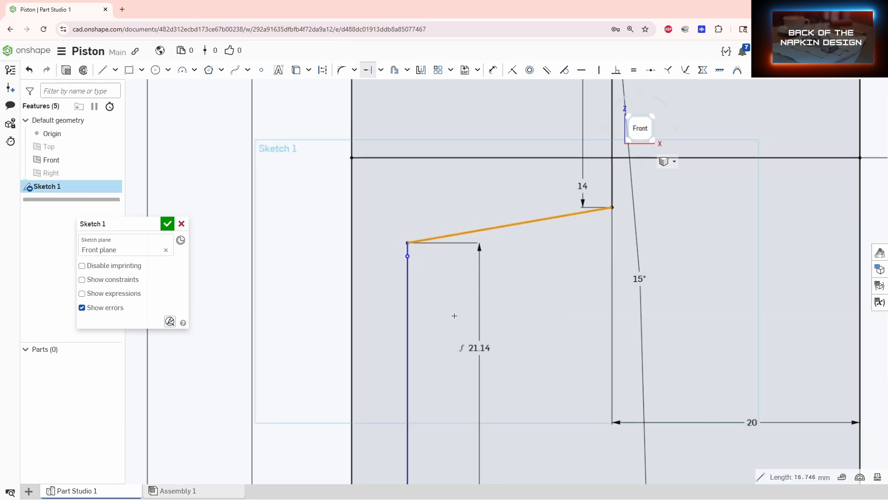
pyautogui.scroll(-3, 440, 301)
pyautogui.press('Escape')
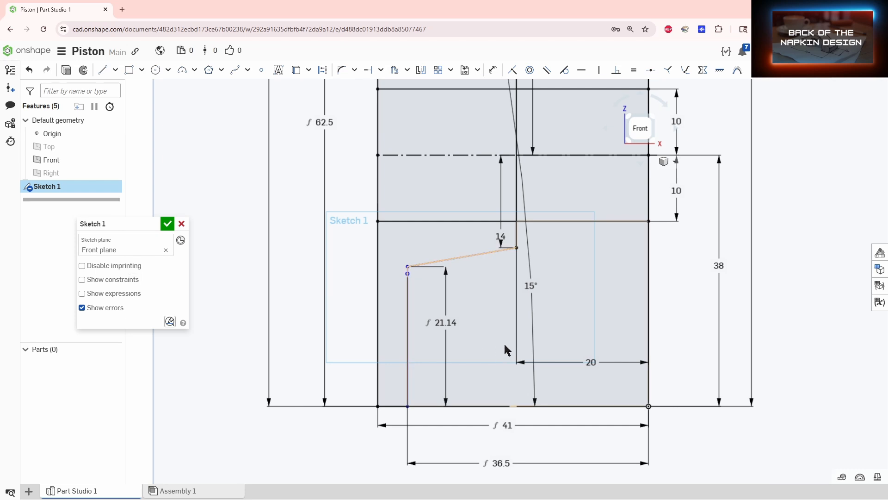
# Rearrange the 36.5 mm and 41 mm dimensions below the profile so that the 41 mm one lies outermost
pyautogui.scroll(-1, 504, 343)
pyautogui.moveTo(540, 337); pyautogui.dragTo(525, 276, button='middle')
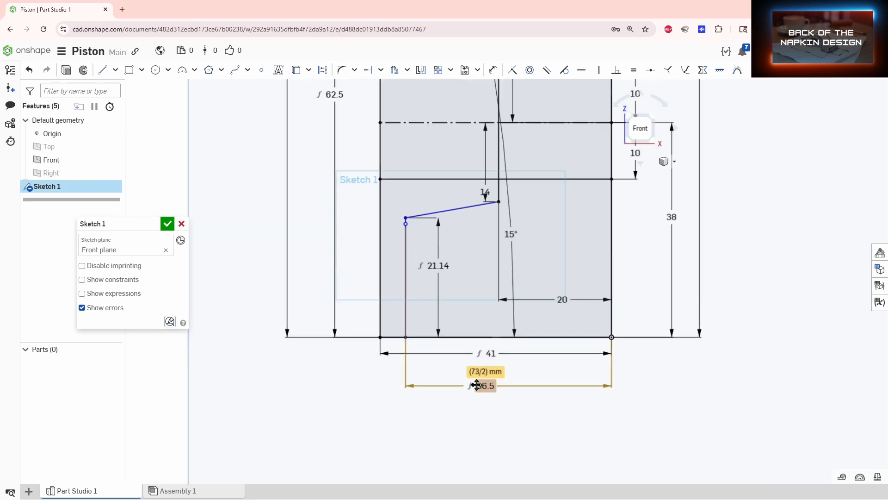
pyautogui.moveTo(484, 353)
pyautogui.mouseDown()
pyautogui.moveTo(485, 412)
pyautogui.moveTo(484, 366)
pyautogui.mouseUp()
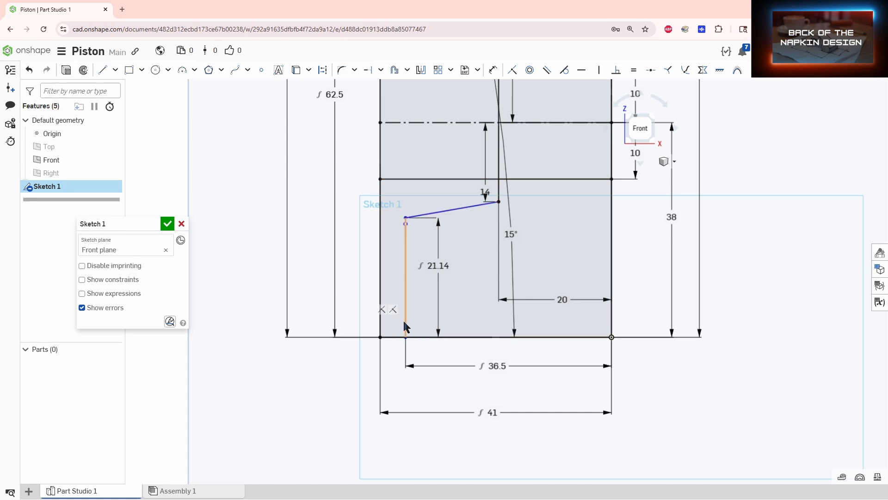
pyautogui.moveTo(460, 349); pyautogui.dragTo(437, 338, button='middle')
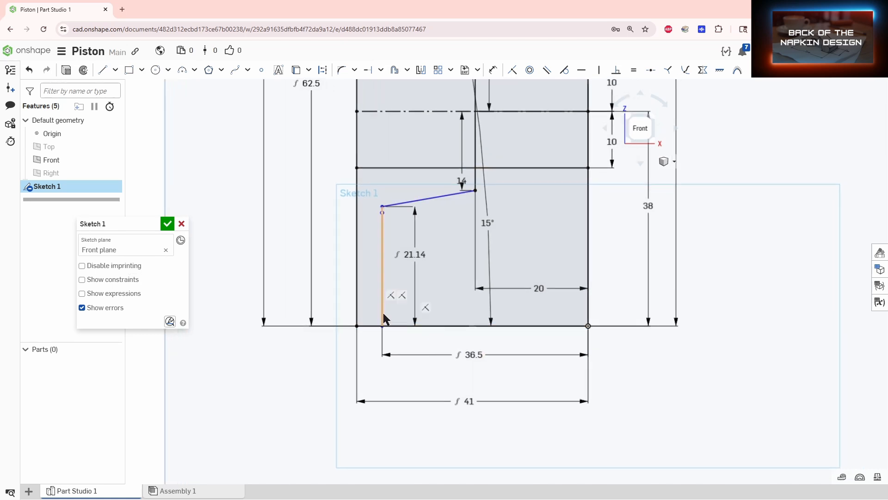
# Sketch a small rectangle about 3.3 by 3.8 mm on the inner side of the skirt line, standing on the bottom edge
pyautogui.click(129, 71)
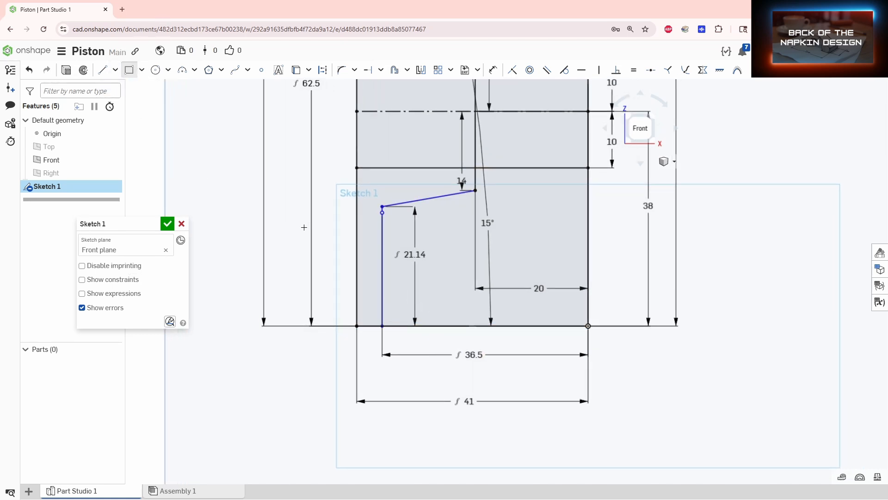
pyautogui.click(382, 304)
pyautogui.click(401, 326)
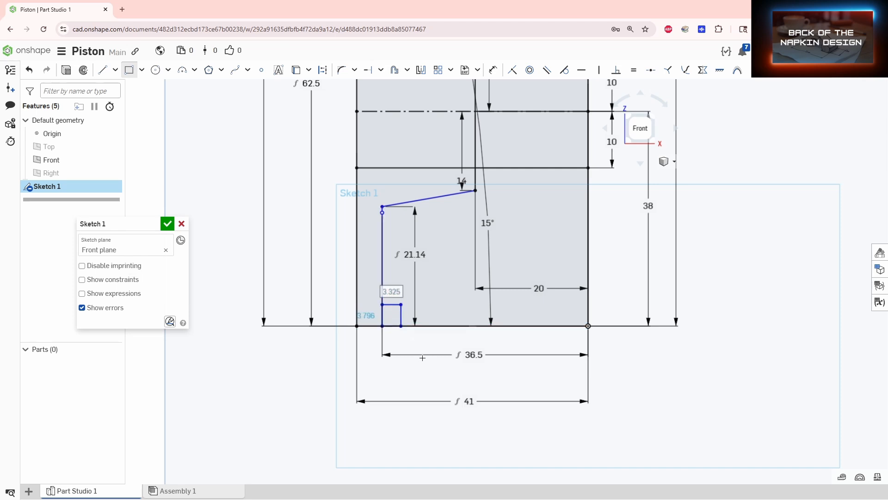
# Dimension the small rectangle's height above the bottom edge as 4 mm, placing the dimension outside the profile
pyautogui.press('d')
pyautogui.scroll(3, 358, 318)
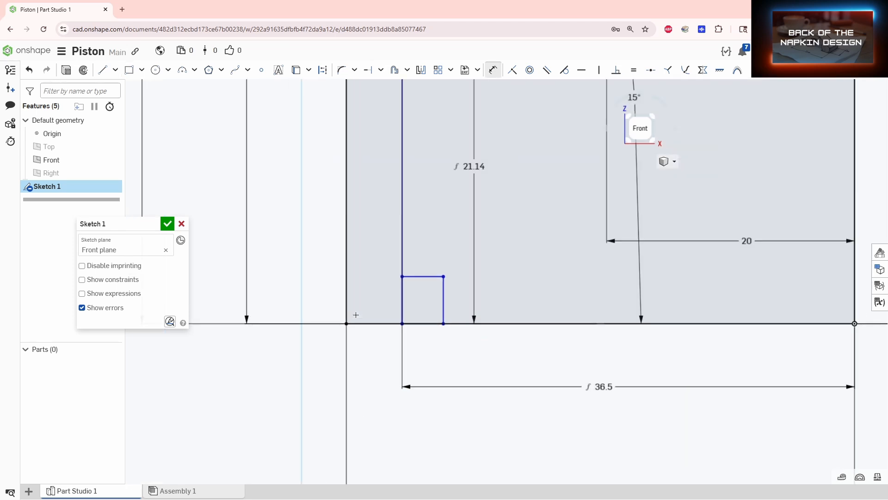
pyautogui.click(386, 324)
pyautogui.click(421, 277)
pyautogui.click(300, 301)
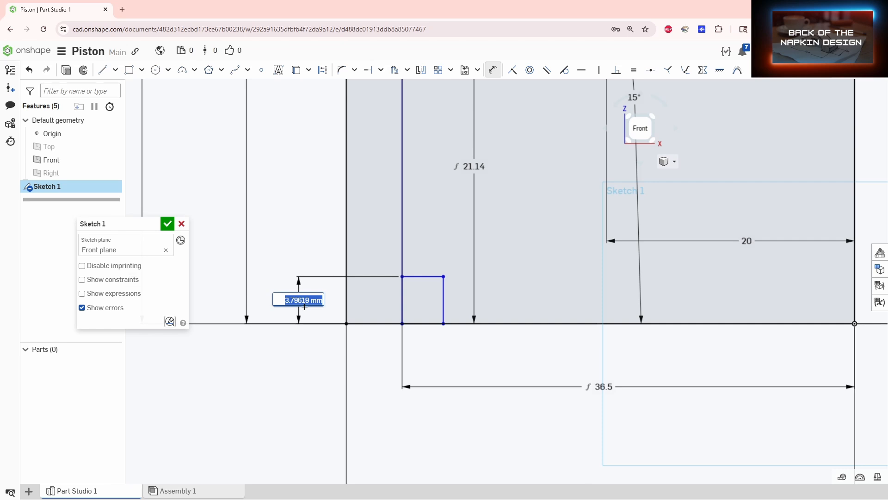
pyautogui.write('4')
pyautogui.press('Return')
pyautogui.scroll(-3, 412, 353)
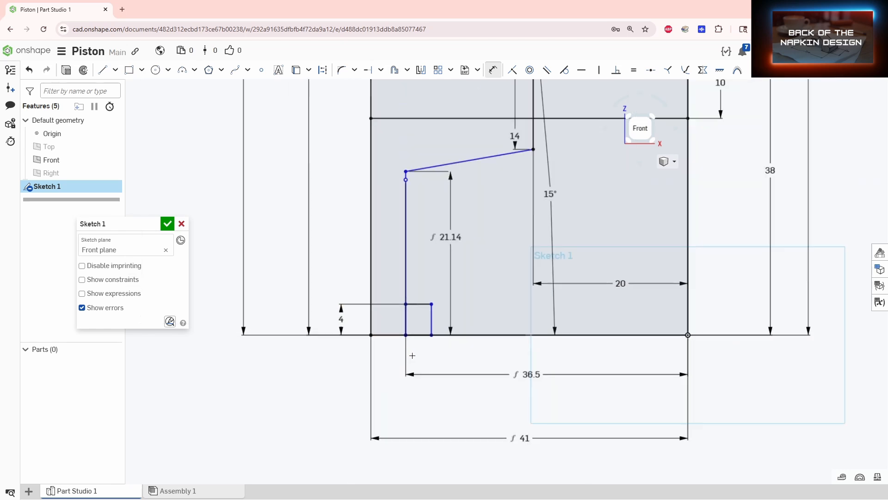
# Dimension the small rectangle's inner side horizontally at 72/2 mm from the origin
pyautogui.moveTo(487, 367); pyautogui.dragTo(450, 369, button='middle')
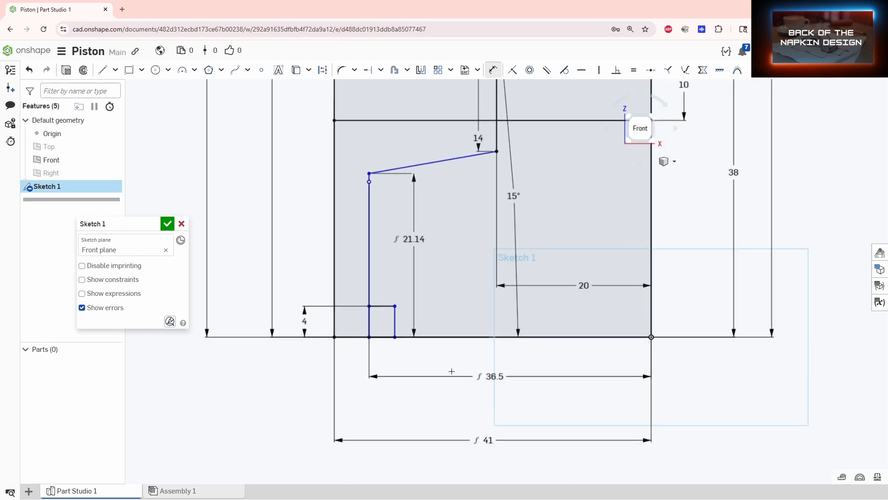
pyautogui.click(651, 337)
pyautogui.click(394, 326)
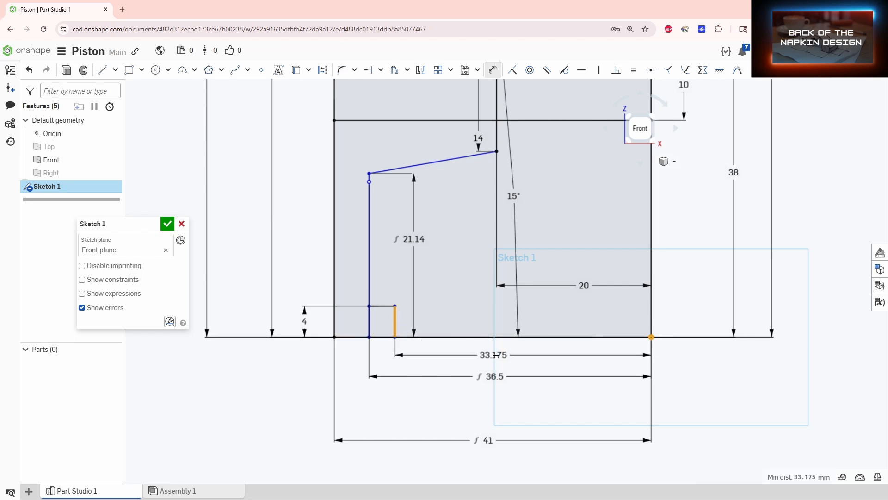
pyautogui.click(514, 355)
pyautogui.write('72')
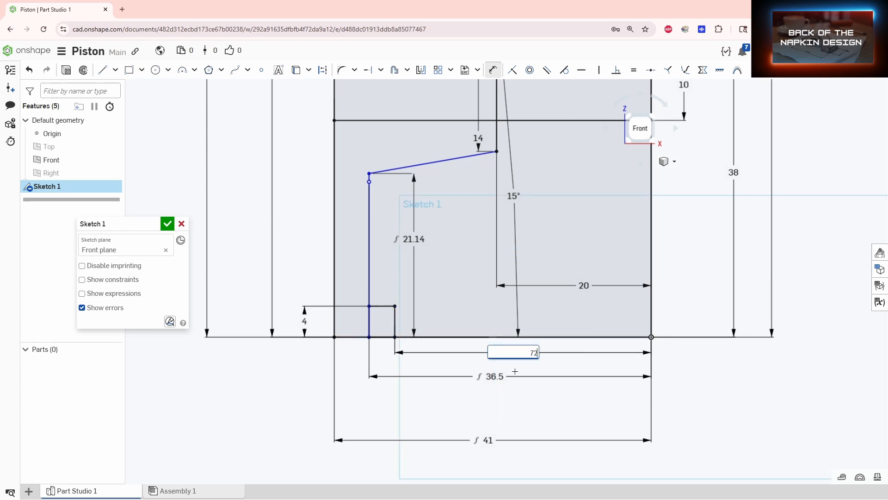
pyautogui.write('/2')
pyautogui.press('Return')
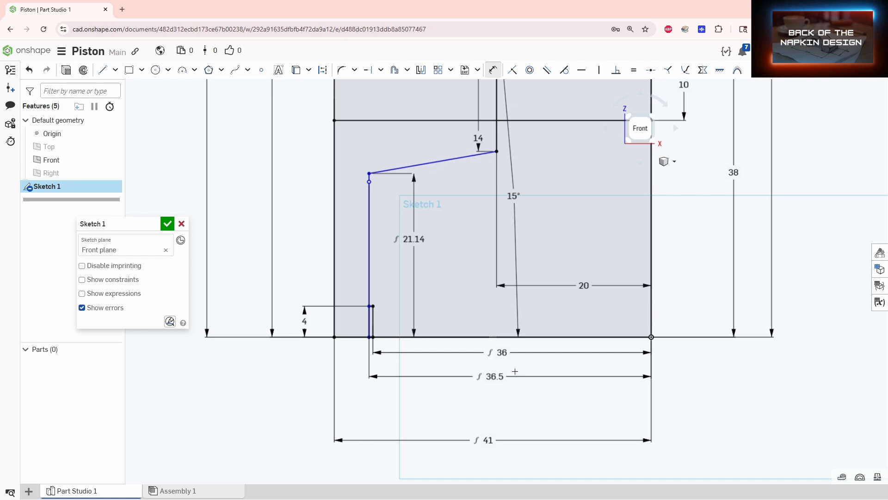
# Trim the skirt line segment that runs along the outer side of the small rectangle
pyautogui.scroll(4, 391, 331)
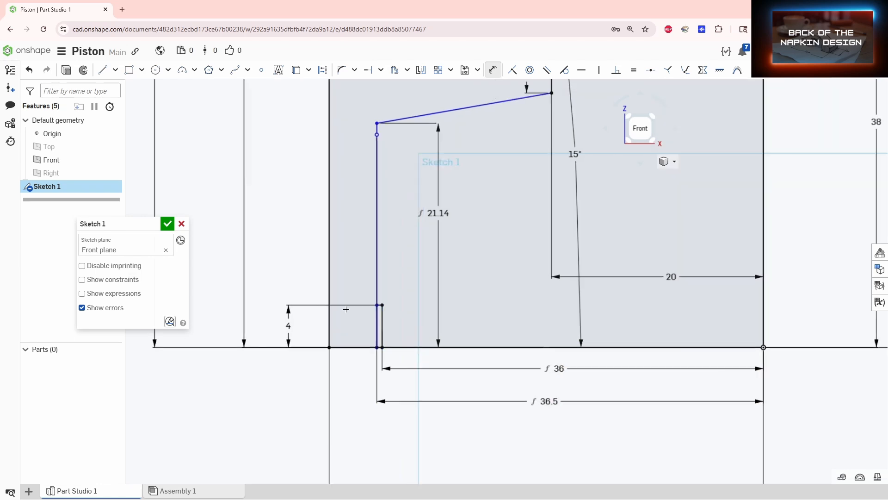
pyautogui.press('m')
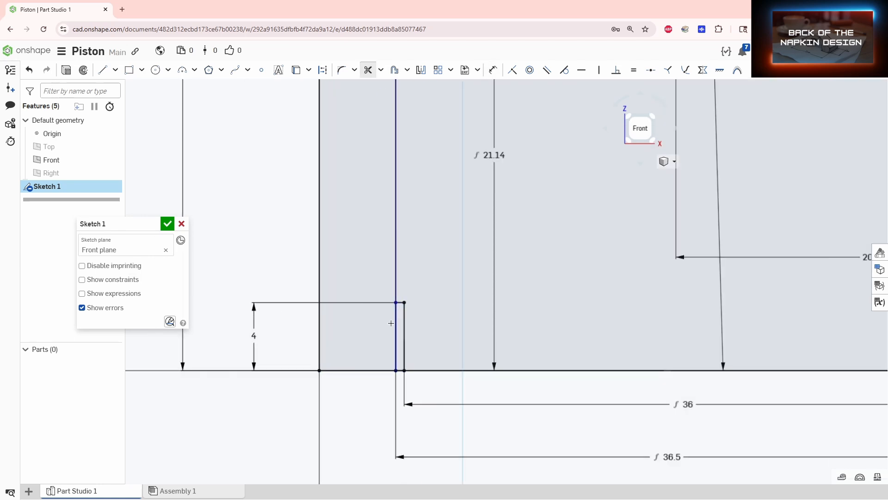
pyautogui.moveTo(396, 332); pyautogui.dragTo(403, 336)
pyautogui.scroll(-3, 431, 327)
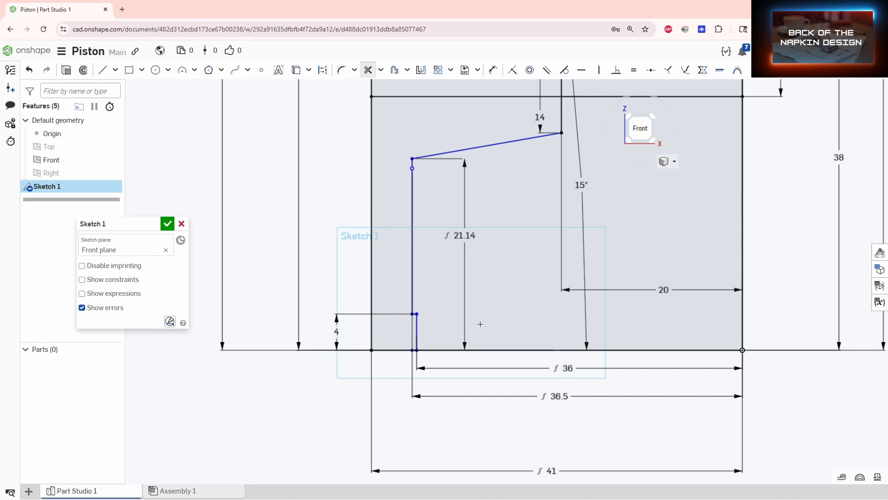
# Dimension the angle between the lower sloping line and the pin-hole centreline, accepting the proposed angle
pyautogui.scroll(-4, 480, 324)
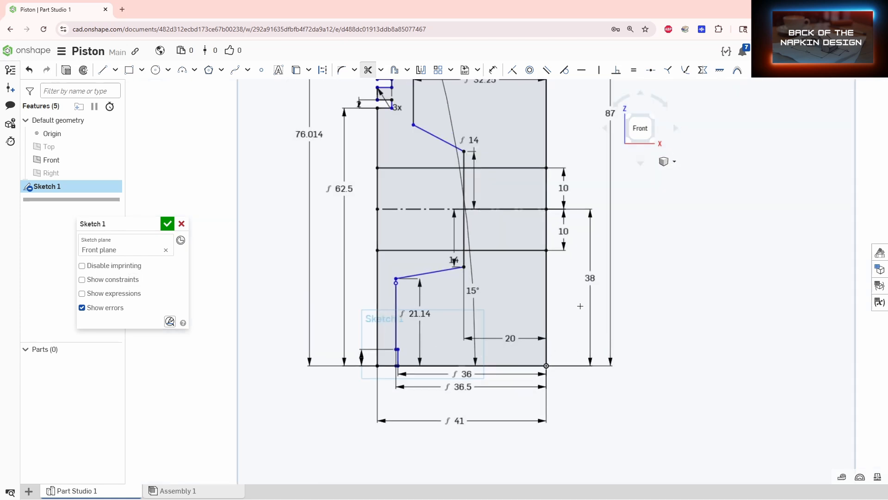
pyautogui.scroll(-2, 580, 306)
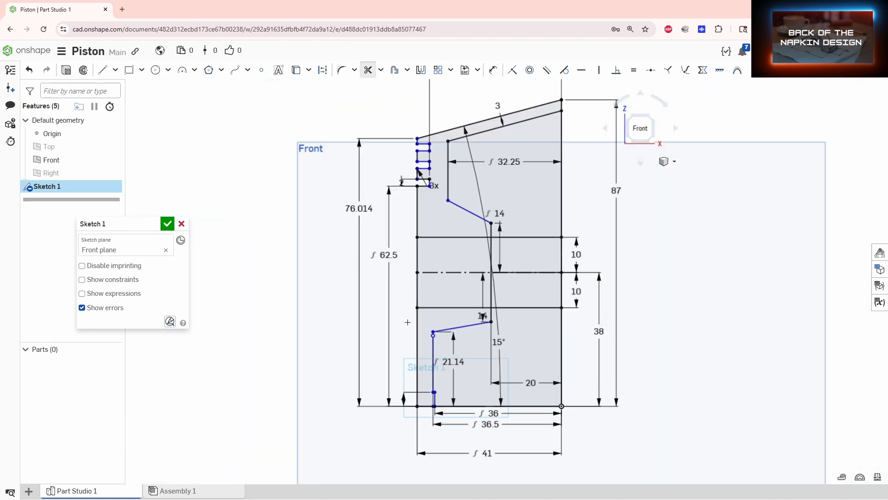
pyautogui.scroll(2, 408, 322)
pyautogui.click(493, 70)
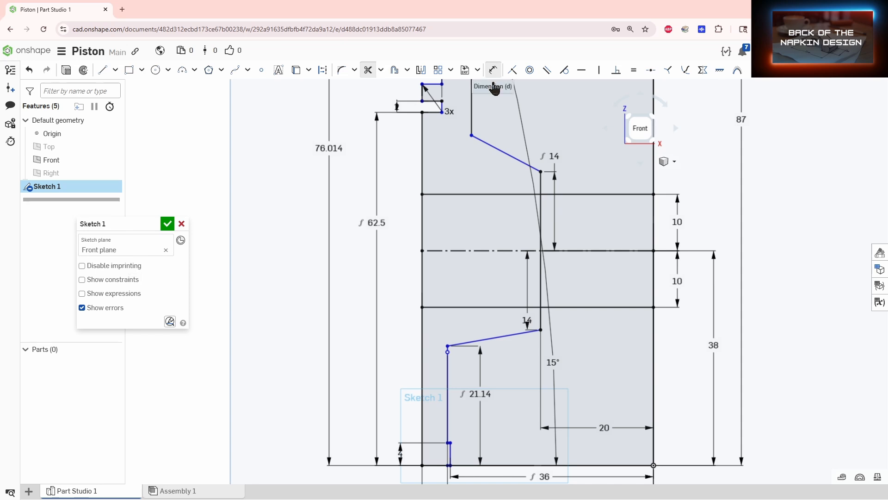
pyautogui.click(477, 334)
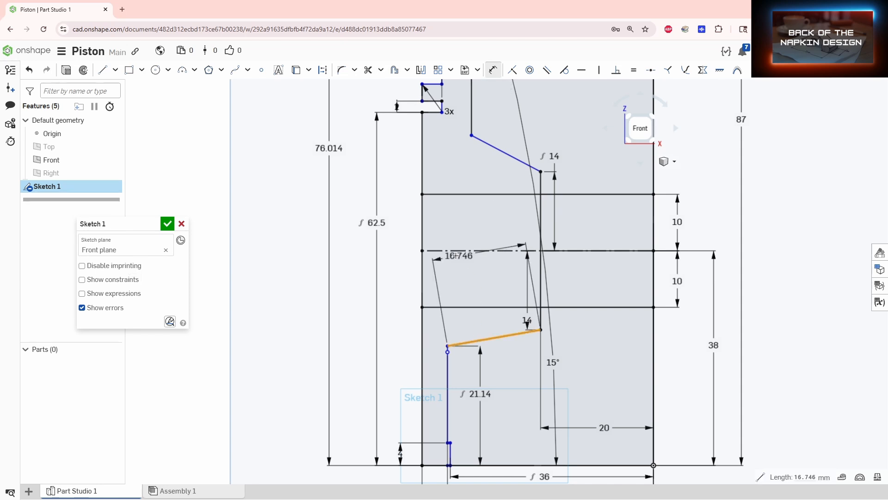
pyautogui.click(447, 250)
pyautogui.click(454, 290)
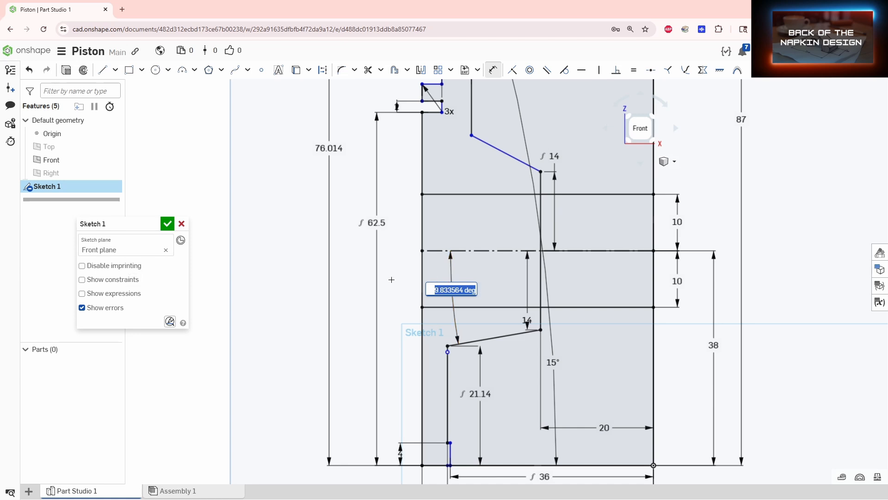
pyautogui.press('BackSpace')
pyautogui.hotkey('ctrl', 'z')
pyautogui.hotkey('ctrl', 'c')
pyautogui.press('Return')
# Dimension the angle between the upper sloping line and the pin-hole centreline as 9.833564 deg
pyautogui.moveTo(439, 279); pyautogui.dragTo(433, 326, button='middle')
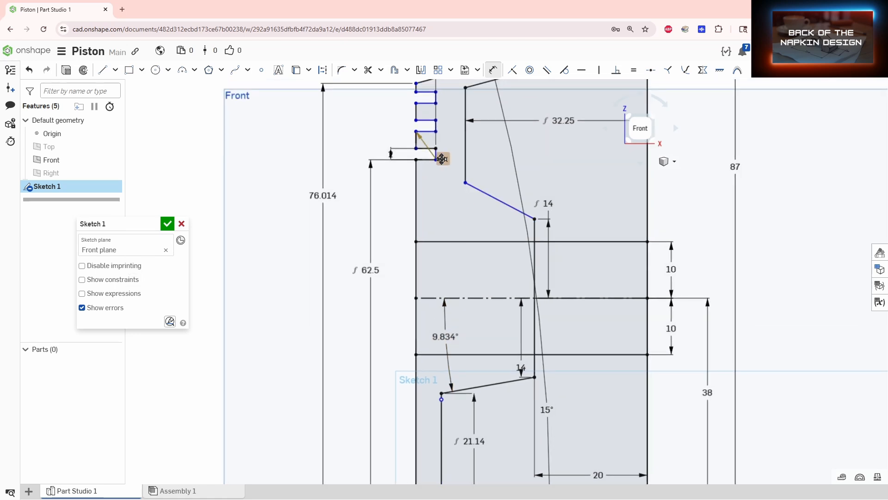
pyautogui.click(471, 191)
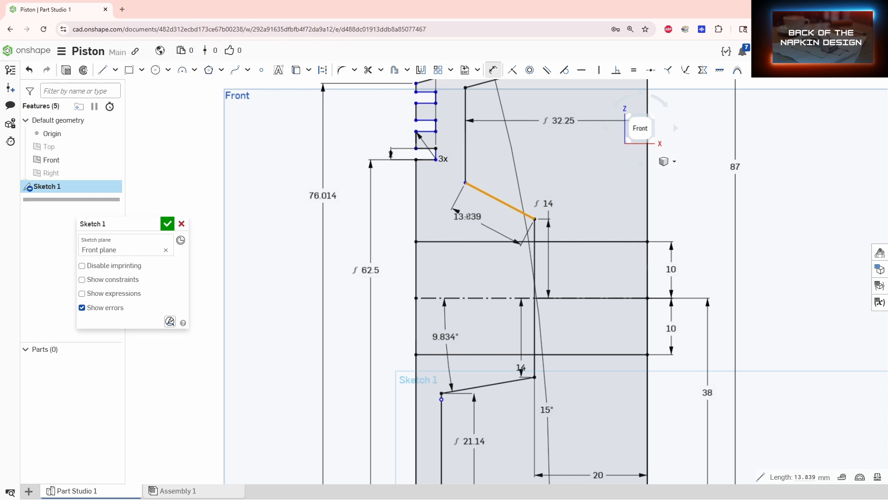
pyautogui.click(422, 296)
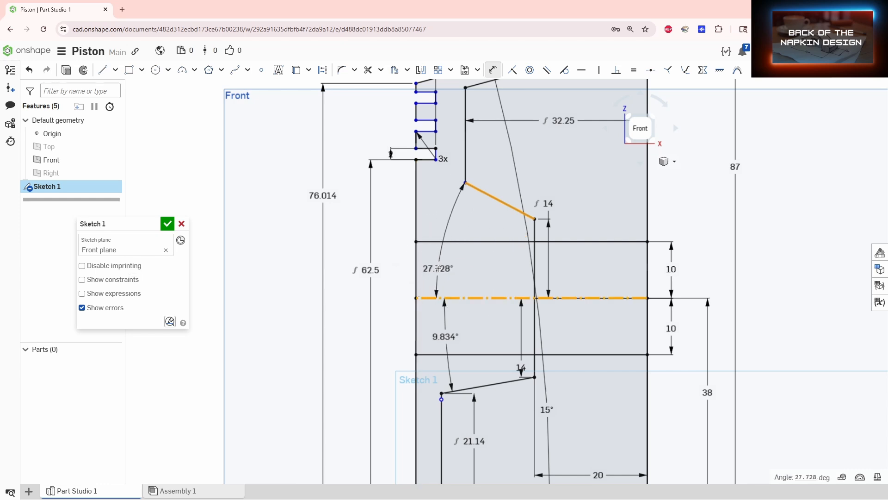
pyautogui.click(463, 287)
pyautogui.hotkey('ctrl', 'v')
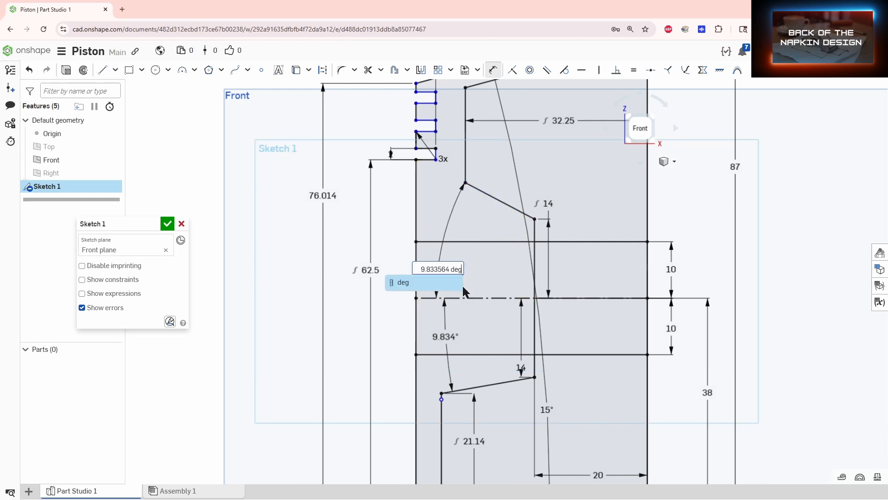
pyautogui.press('Return')
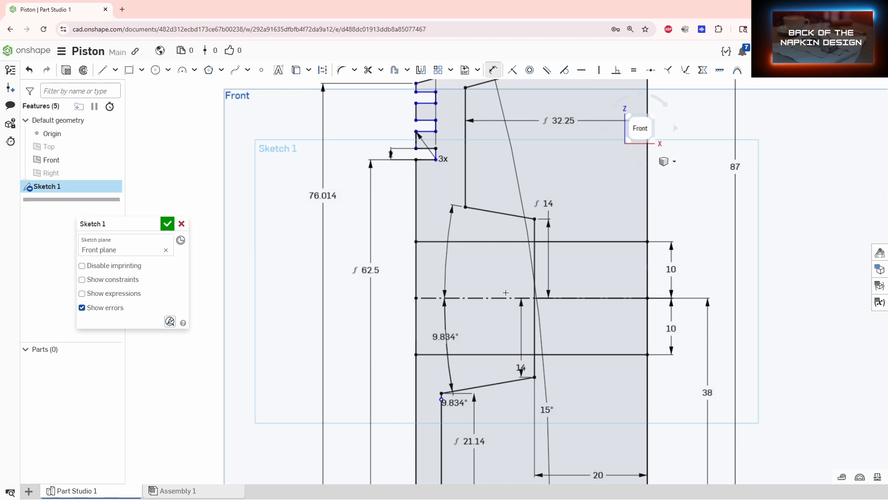
# Trim the inner boss line between the upper and lower pin-hole edges, and finish the sketch
pyautogui.scroll(-1, 547, 308)
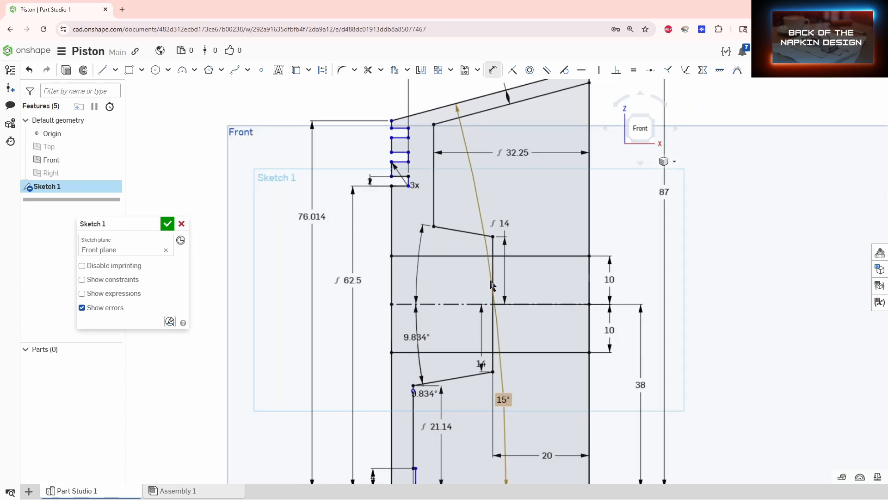
pyautogui.press('m')
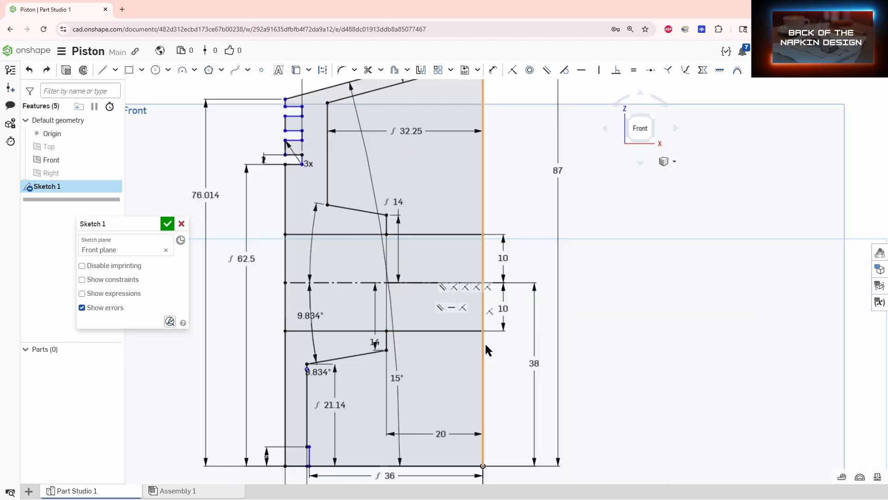
pyautogui.scroll(-3, 485, 345)
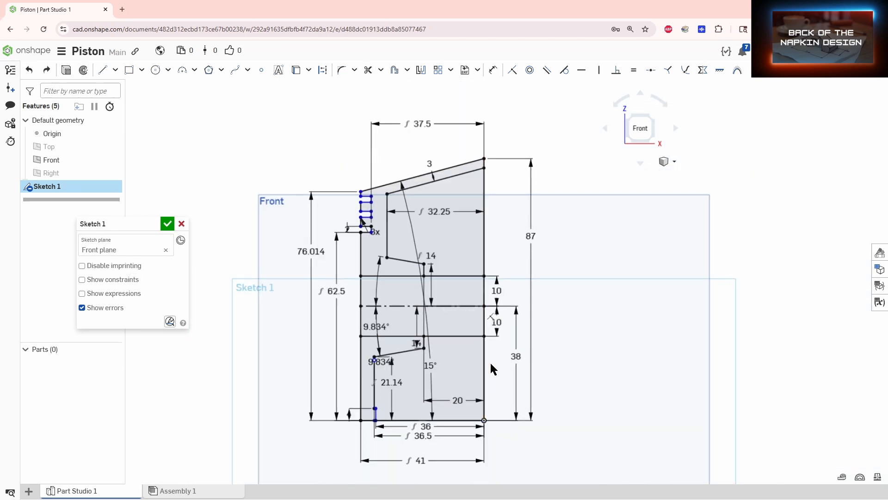
pyautogui.moveTo(490, 362); pyautogui.dragTo(504, 349, button='middle')
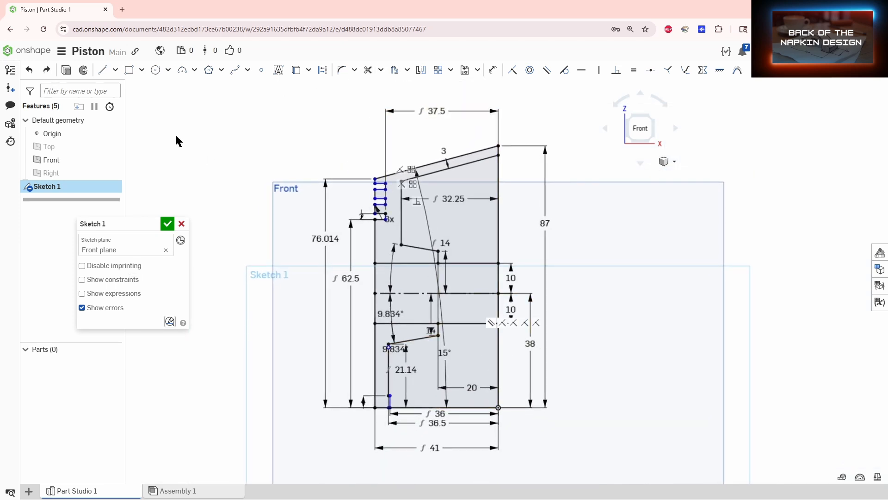
pyautogui.click(167, 223)
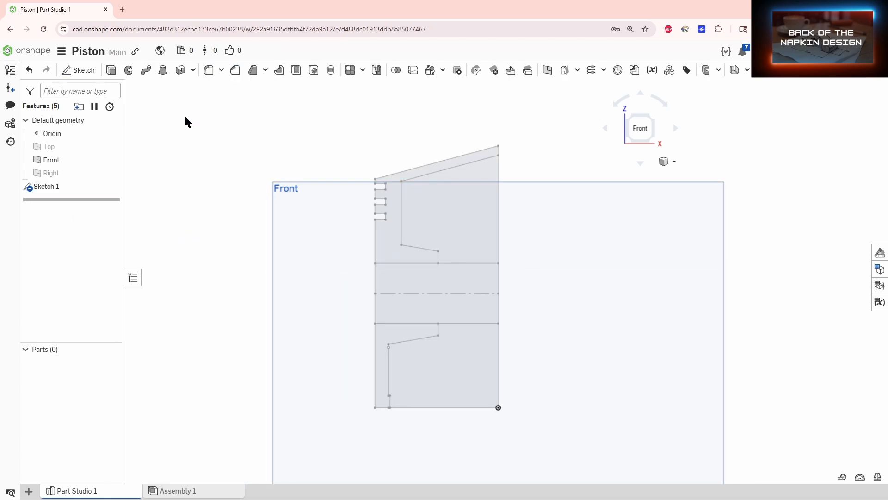
# Revolve the crown, pin-hole band and lower skirt regions a full turn about the vertical centre edge as a new solid
pyautogui.click(129, 70)
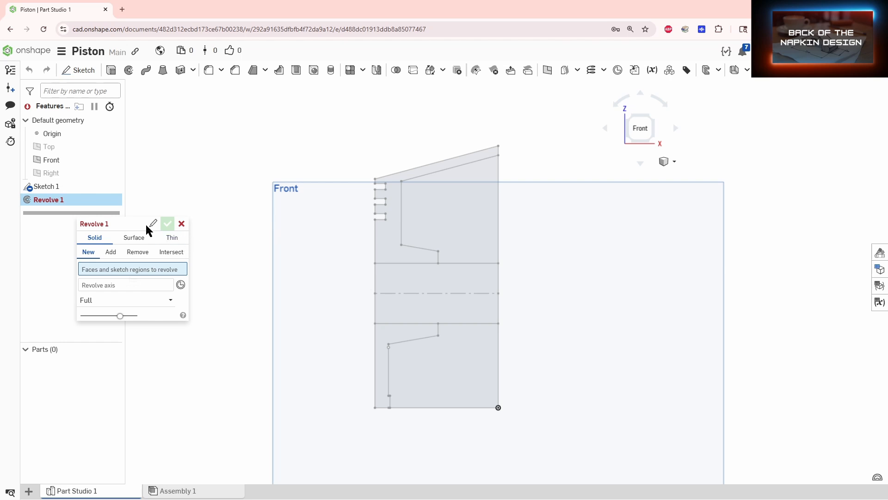
pyautogui.moveTo(124, 224); pyautogui.dragTo(238, 99)
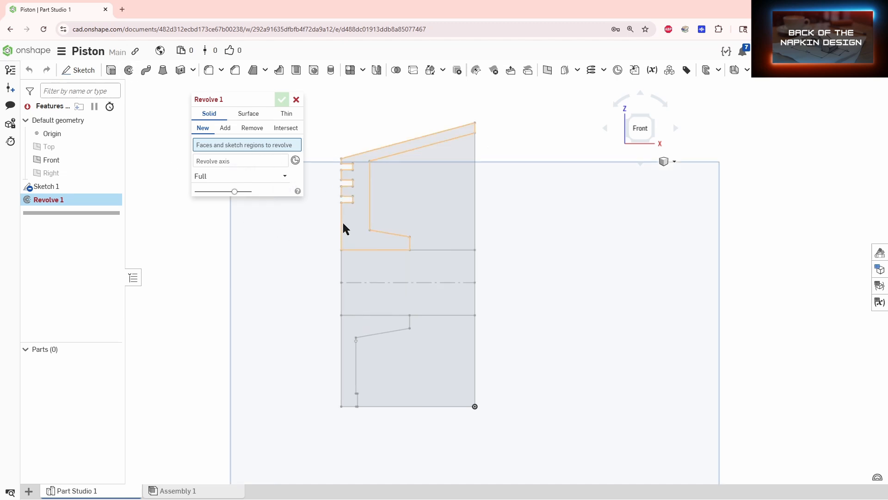
pyautogui.click(343, 223)
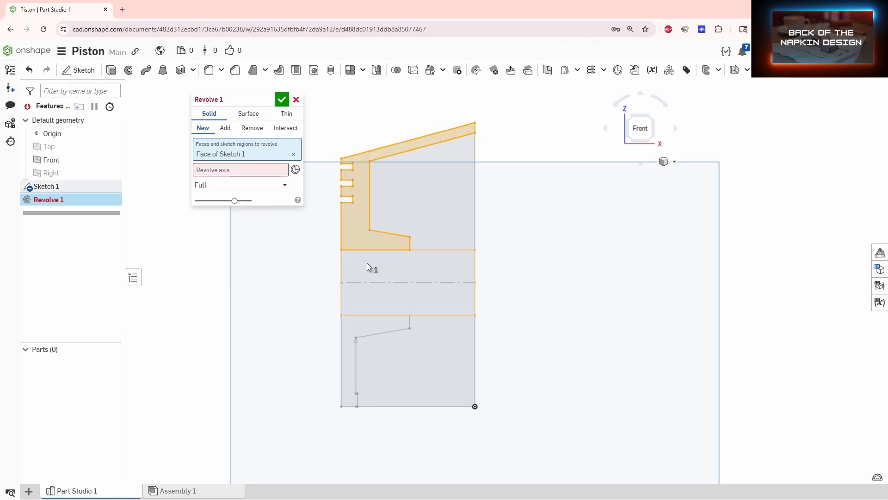
pyautogui.click(369, 263)
pyautogui.click(362, 326)
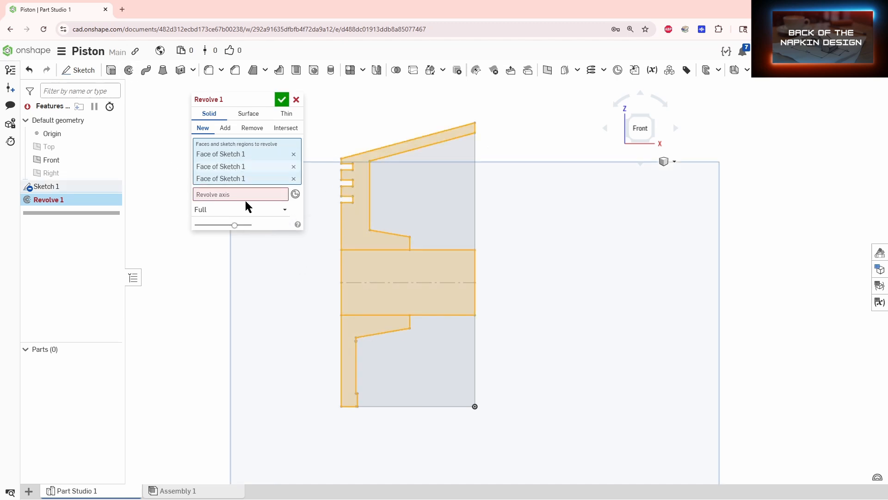
pyautogui.click(478, 208)
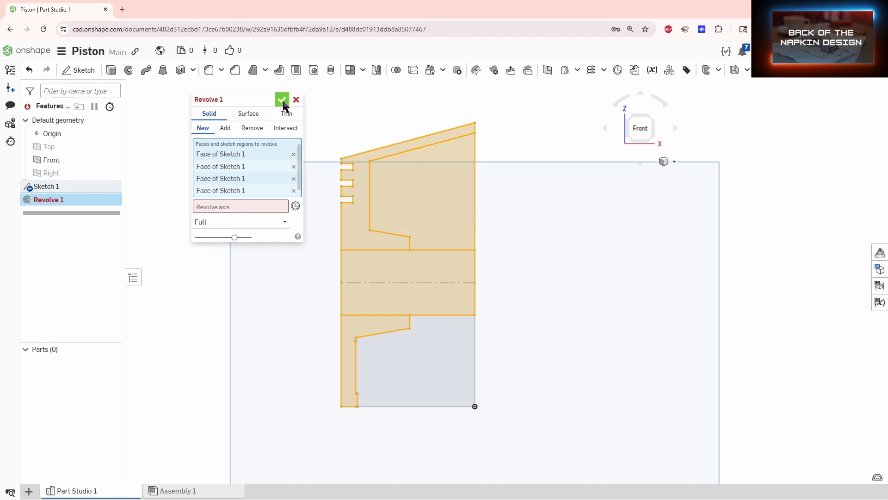
pyautogui.click(293, 191)
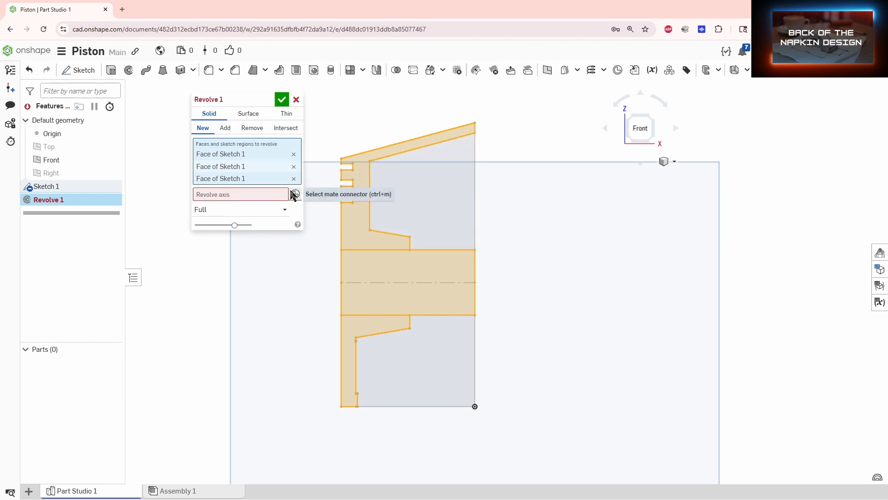
pyautogui.click(238, 194)
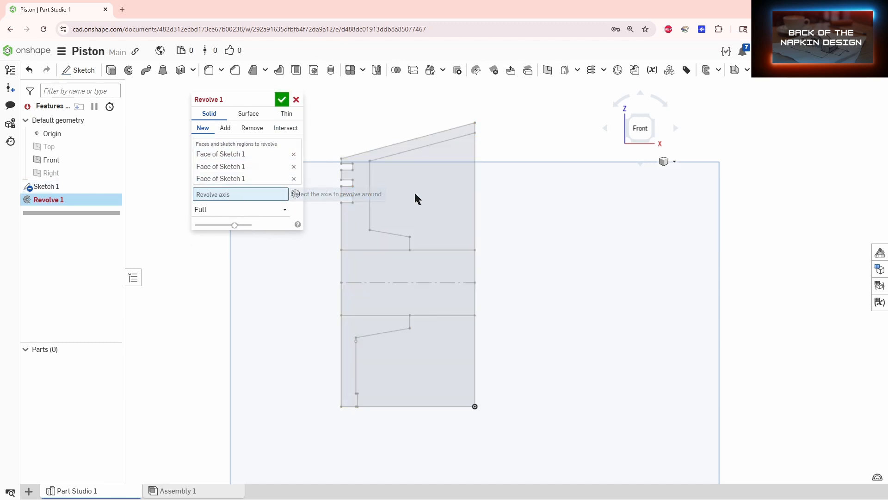
pyautogui.click(474, 211)
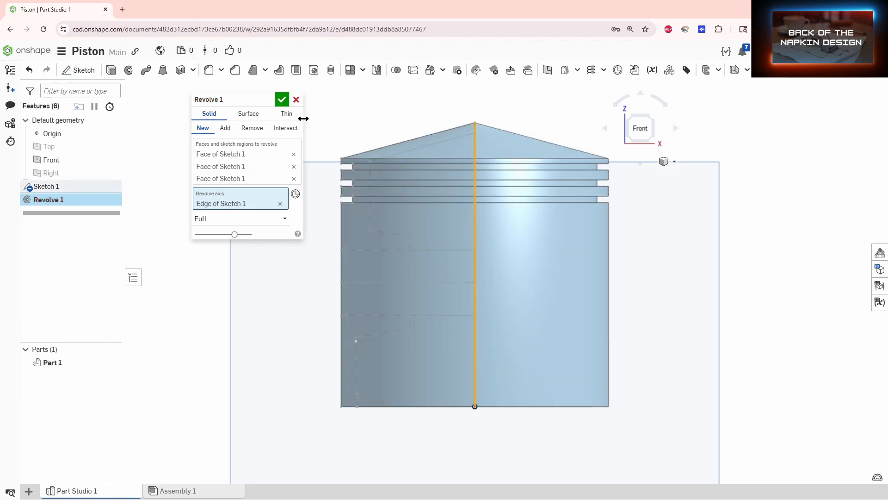
pyautogui.click(282, 99)
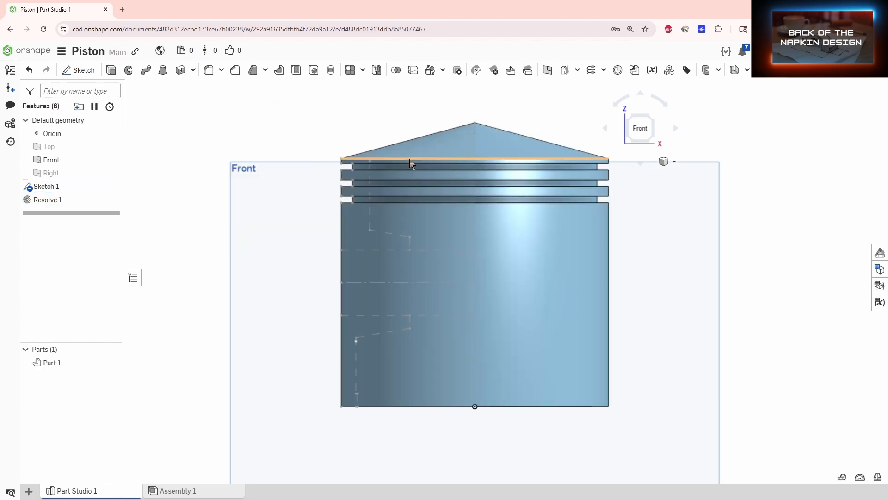
# Apply a section view through the piston at the Front plane and inspect the upper and lower cavities
pyautogui.scroll(-3, 521, 168)
pyautogui.moveTo(582, 324); pyautogui.dragTo(454, 277, button='right')
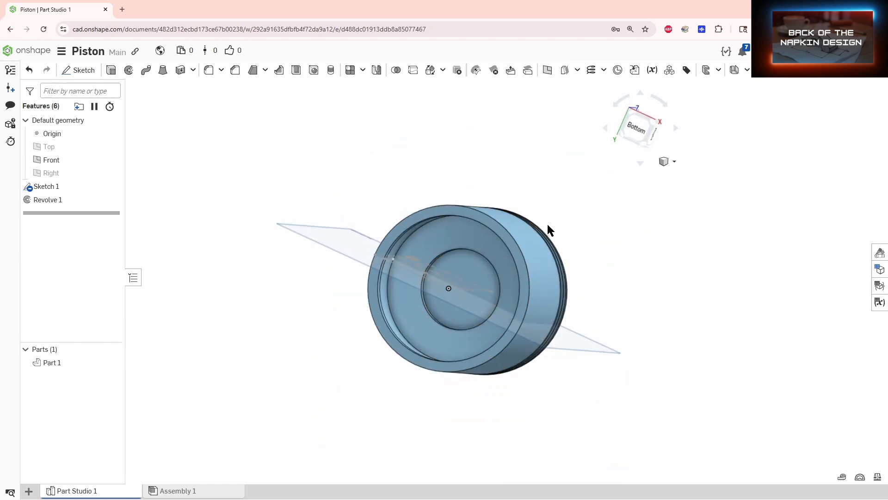
pyautogui.moveTo(553, 257); pyautogui.dragTo(571, 275, button='right')
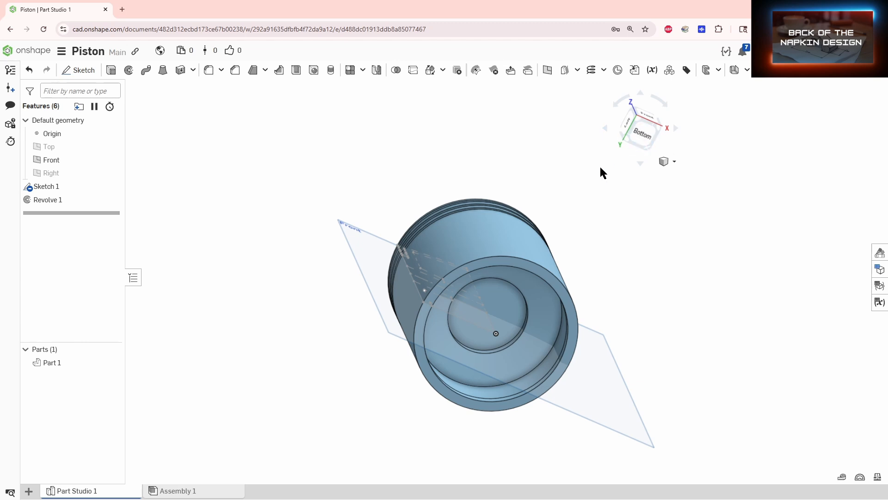
pyautogui.moveTo(603, 173); pyautogui.dragTo(597, 194, button='right')
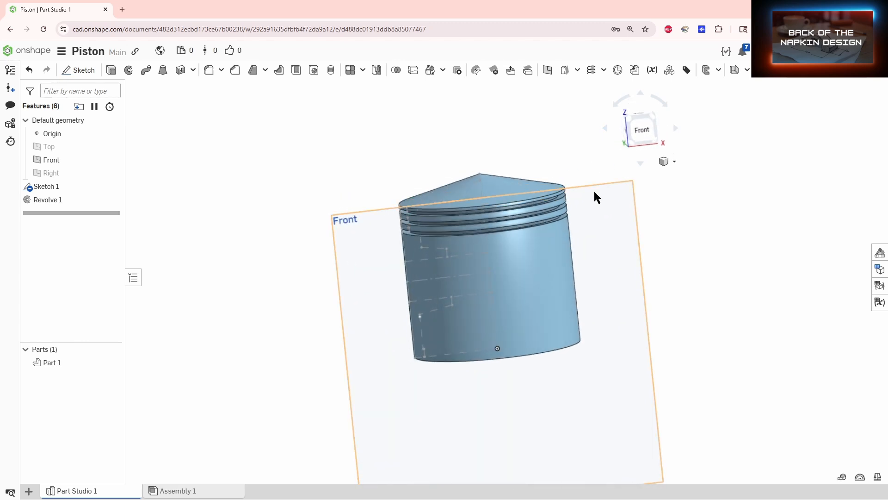
pyautogui.click(675, 162)
pyautogui.click(639, 311)
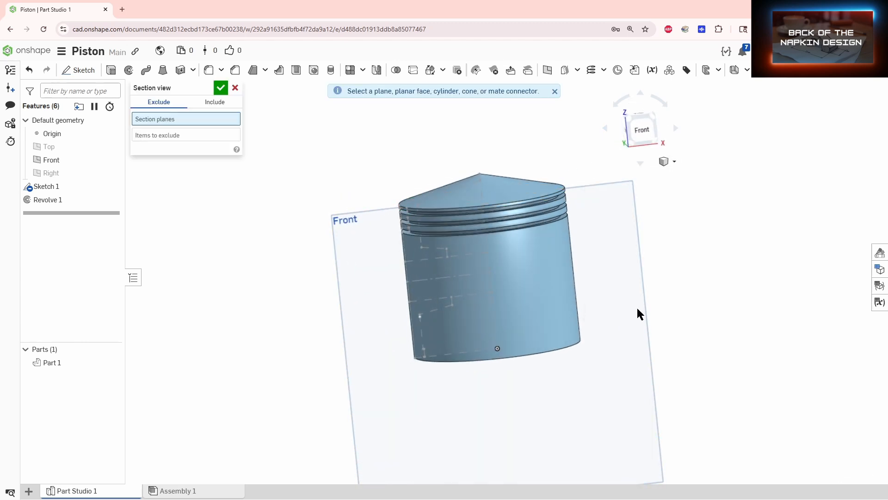
pyautogui.moveTo(639, 314); pyautogui.dragTo(575, 318, button='right')
pyautogui.click(579, 314)
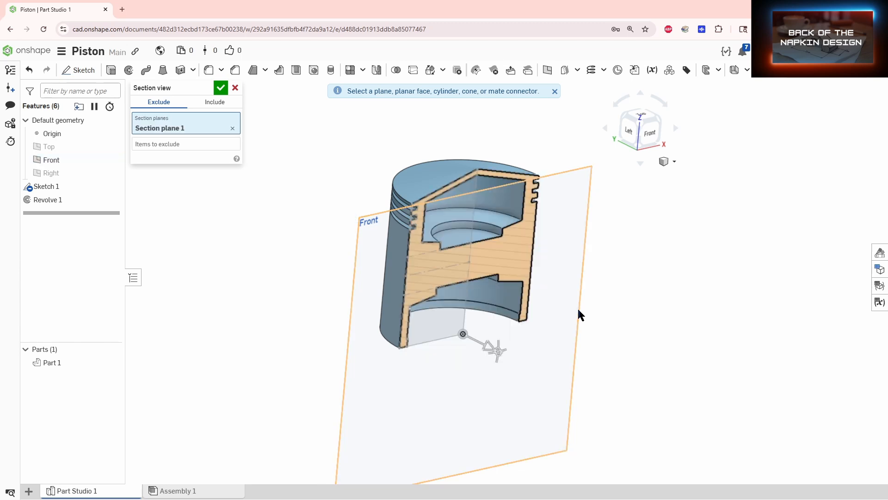
pyautogui.moveTo(516, 301); pyautogui.dragTo(477, 281, button='right')
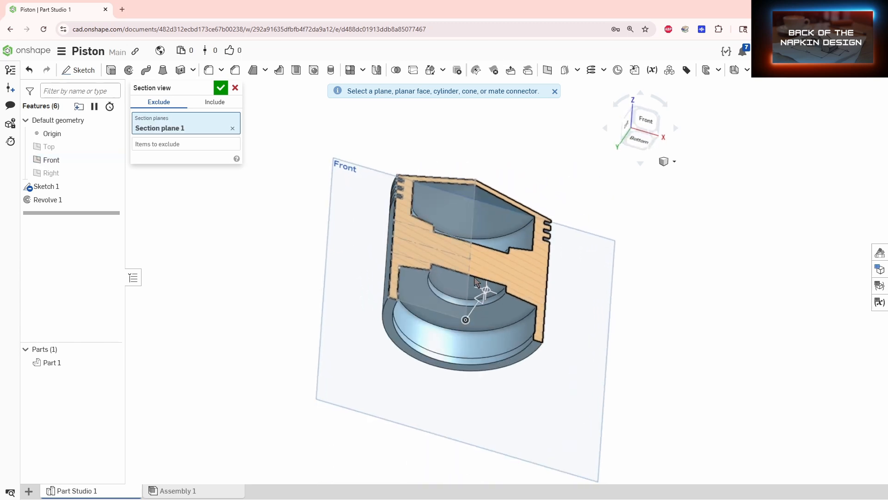
pyautogui.moveTo(462, 250); pyautogui.dragTo(457, 241, button='right')
pyautogui.moveTo(358, 262); pyautogui.dragTo(358, 274, button='right')
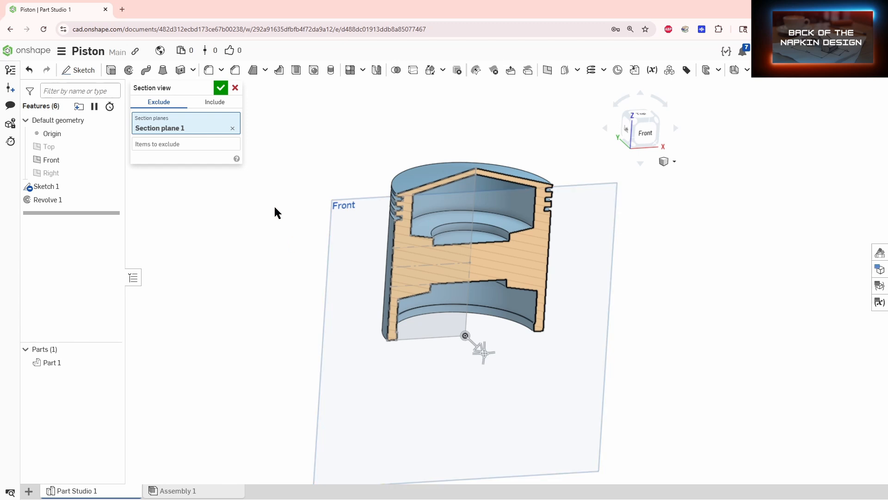
pyautogui.click(221, 87)
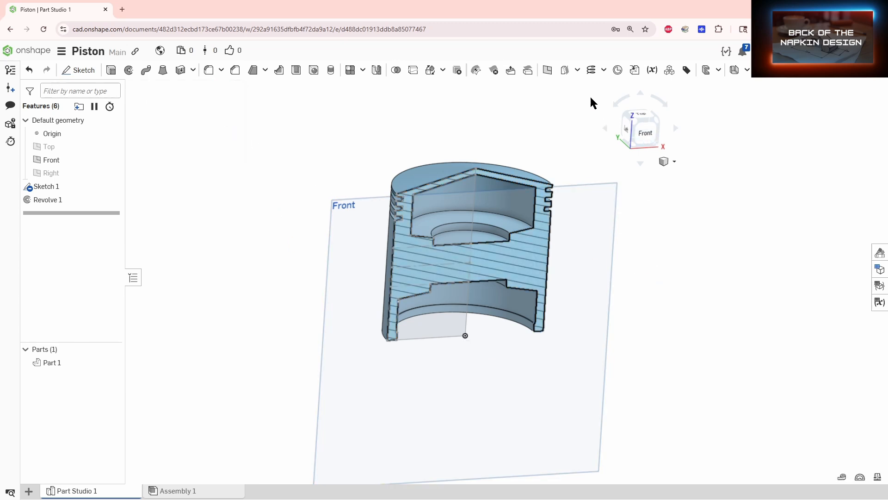
# Replace the circular floor of the upper recess with the matching circular face of the lower recess to open the solid middle web
pyautogui.click(529, 72)
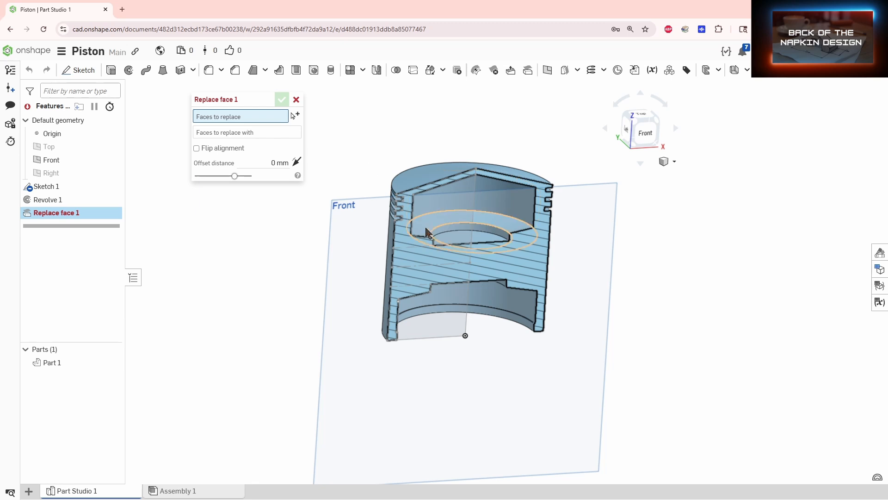
pyautogui.click(440, 236)
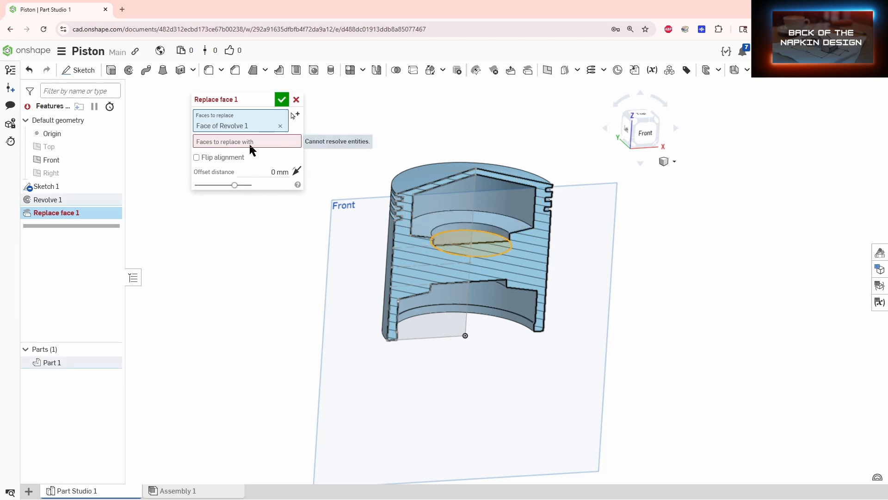
pyautogui.click(250, 143)
pyautogui.moveTo(373, 315); pyautogui.dragTo(422, 283, button='right')
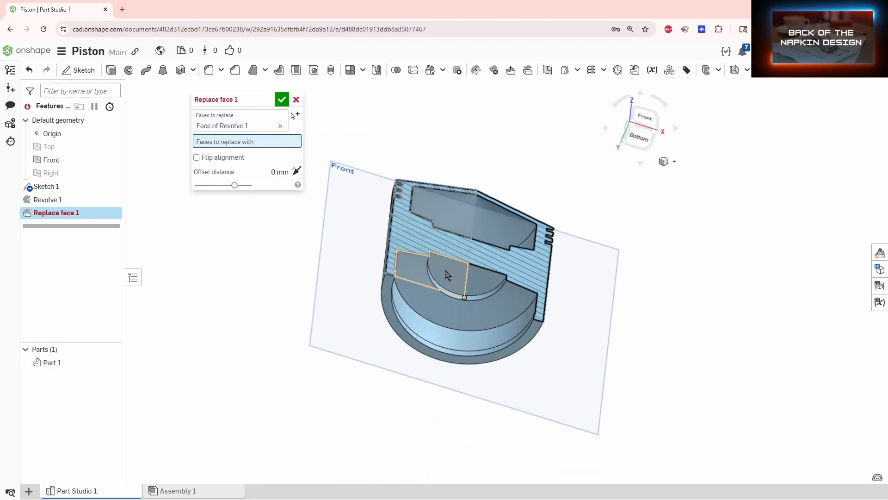
pyautogui.click(448, 275)
pyautogui.click(282, 99)
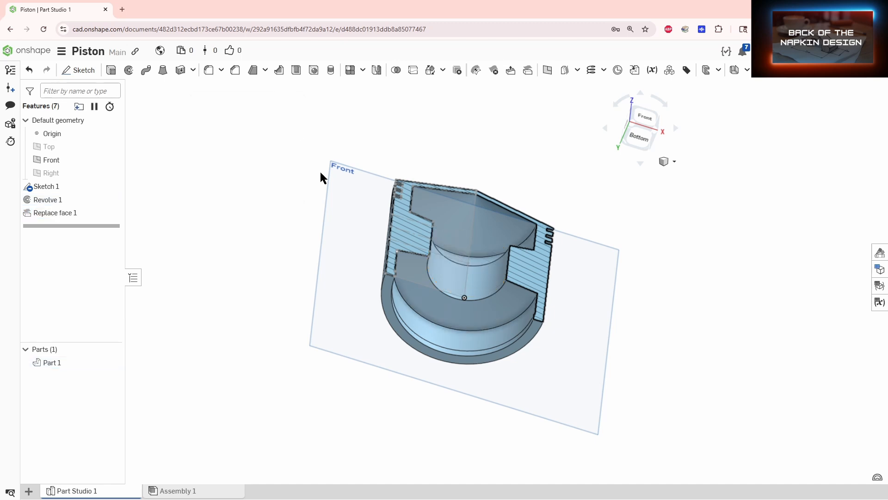
# Try to revolve the whole pin-hole band region a full turn about its horizontal centre line as a new solid
pyautogui.moveTo(321, 173)
pyautogui.mouseDown(button='right')
pyautogui.moveTo(335, 250)
pyautogui.moveTo(363, 260)
pyautogui.mouseUp(button='right')
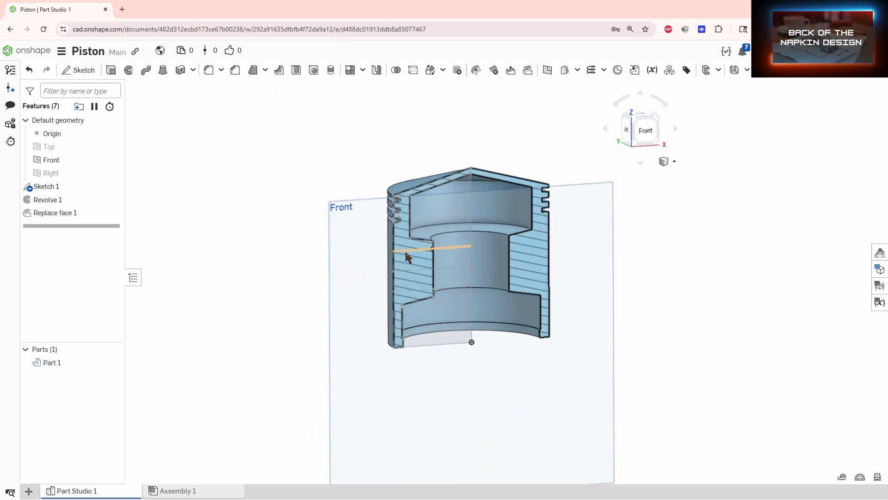
pyautogui.moveTo(435, 306); pyautogui.dragTo(457, 315, button='right')
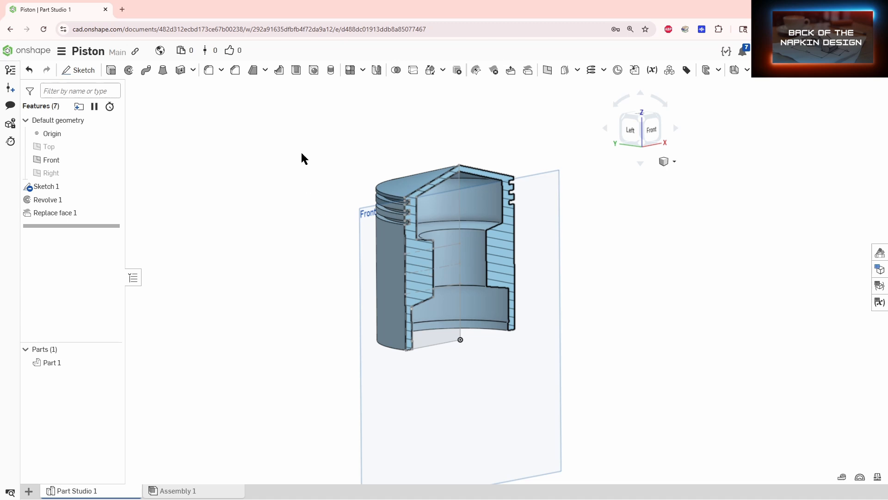
pyautogui.click(128, 69)
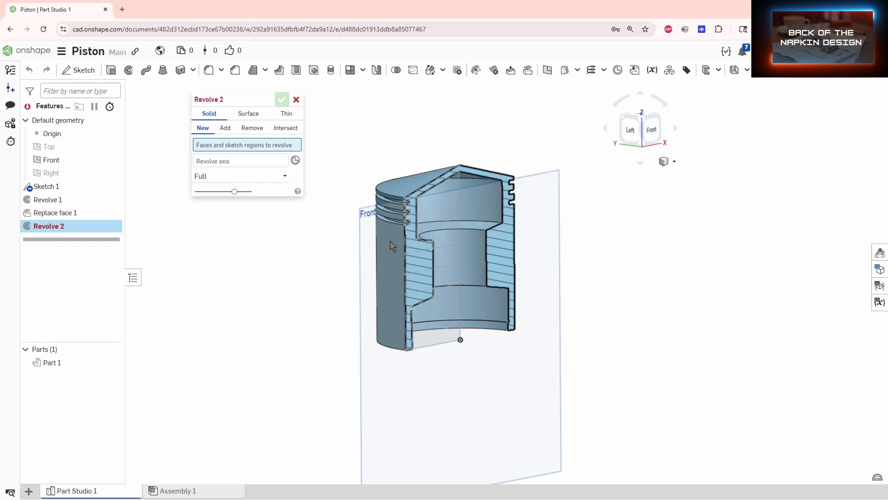
pyautogui.click(442, 256)
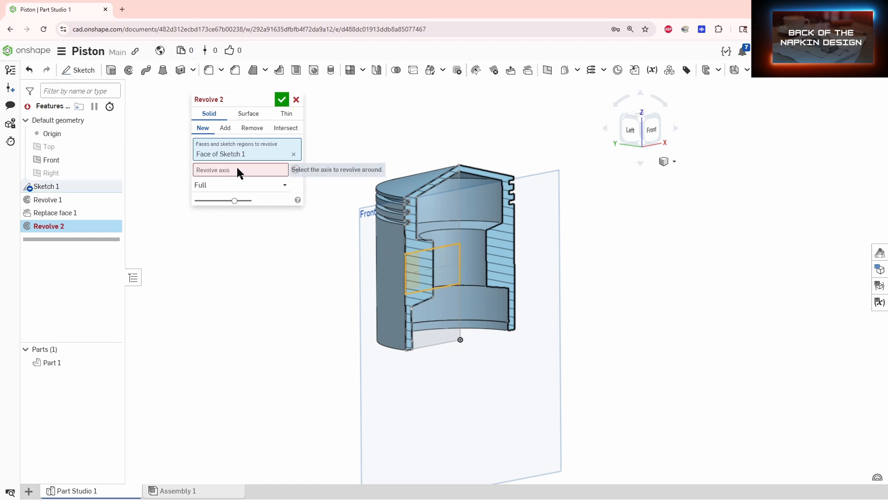
pyautogui.click(237, 170)
pyautogui.click(450, 269)
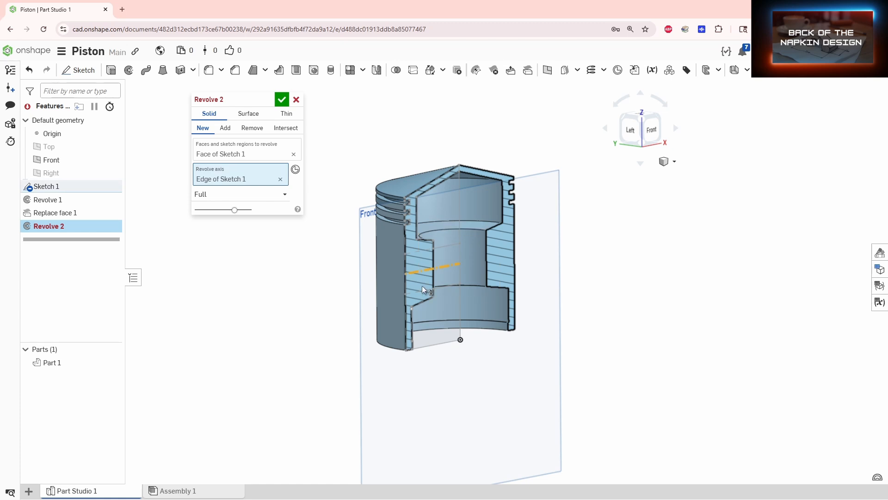
pyautogui.click(283, 101)
pyautogui.scroll(5, 451, 271)
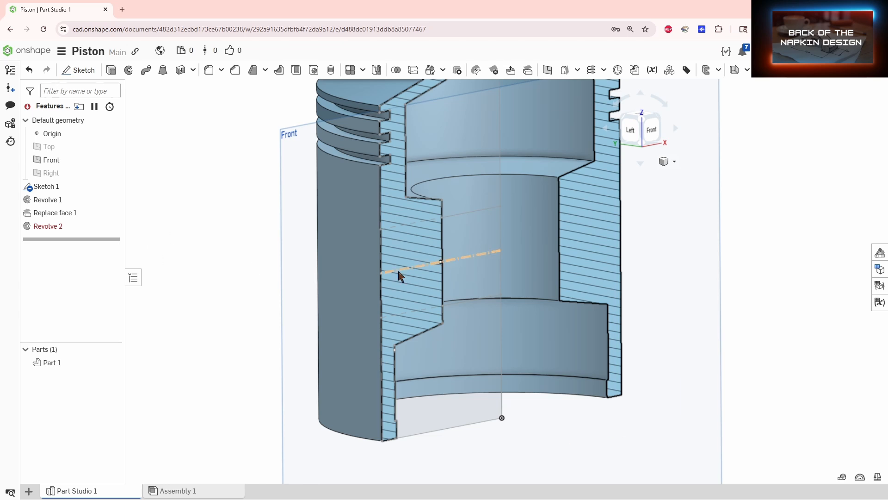
pyautogui.moveTo(397, 277); pyautogui.dragTo(387, 266, button='right')
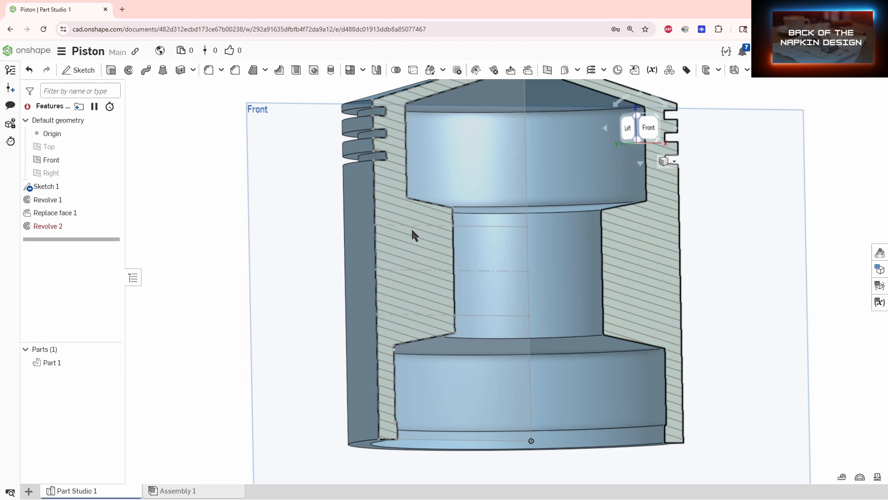
# Edit Sketch 1 to convert the pin-hole's horizontal construction centre line into a regular line, and finish the sketch
pyautogui.doubleClick(47, 187)
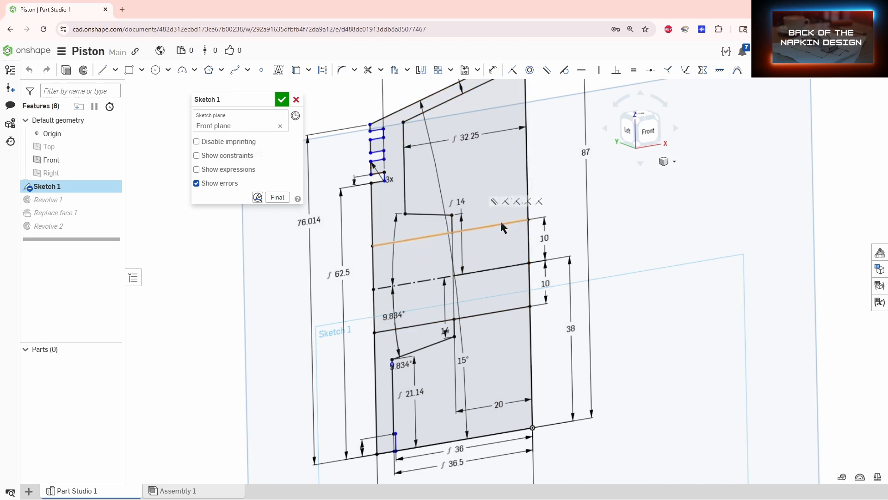
pyautogui.click(421, 281)
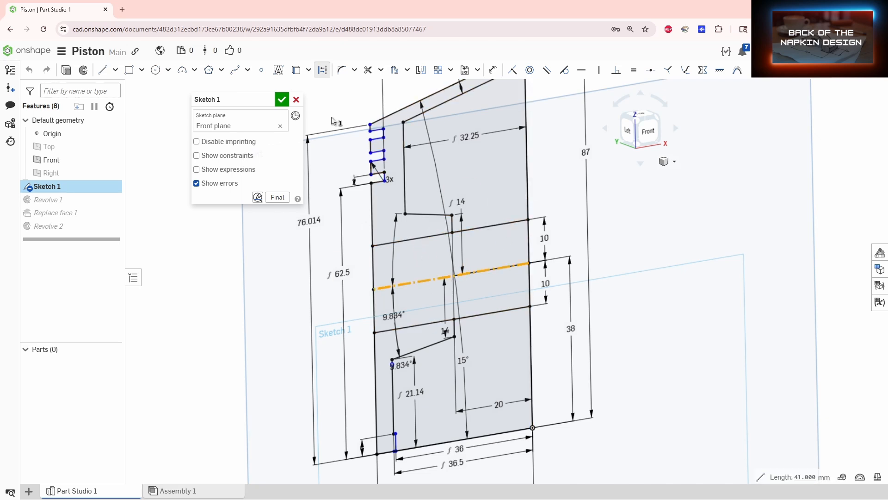
pyautogui.click(318, 71)
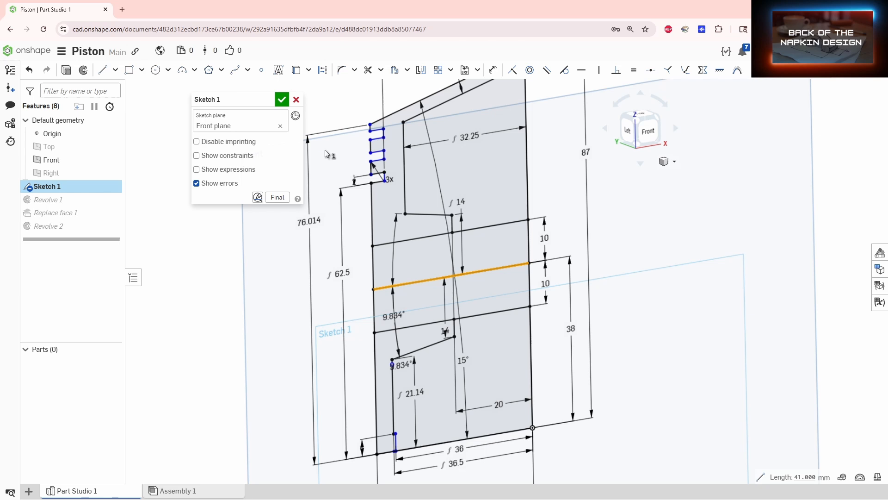
pyautogui.click(283, 100)
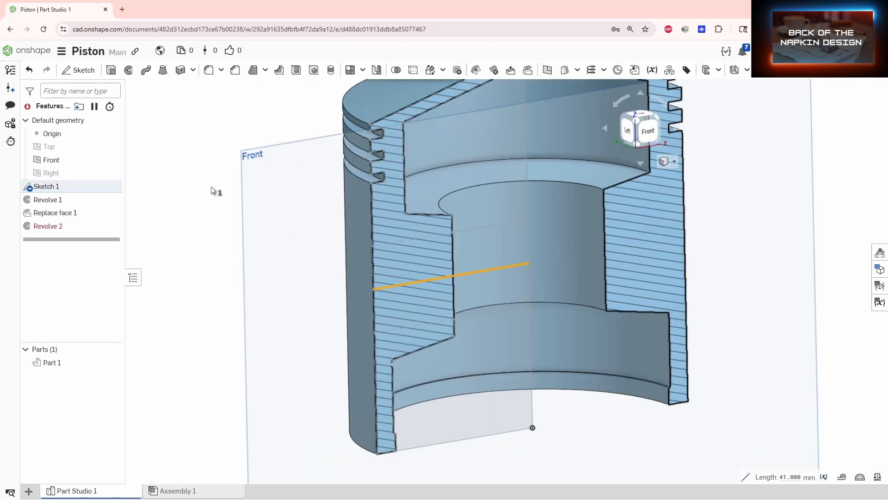
# Edit Revolve 2 to use only the upper half of the pin-hole band, keeping the full revolution about the pin-hole centre line
pyautogui.doubleClick(58, 227)
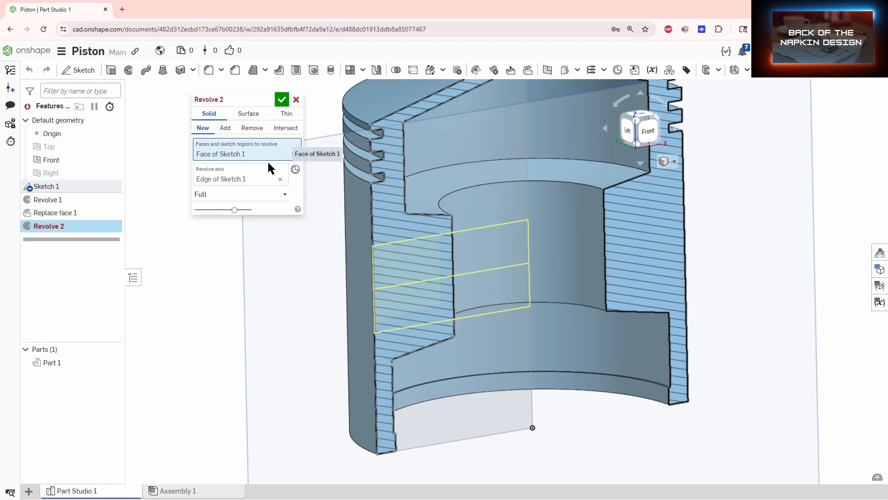
pyautogui.click(293, 154)
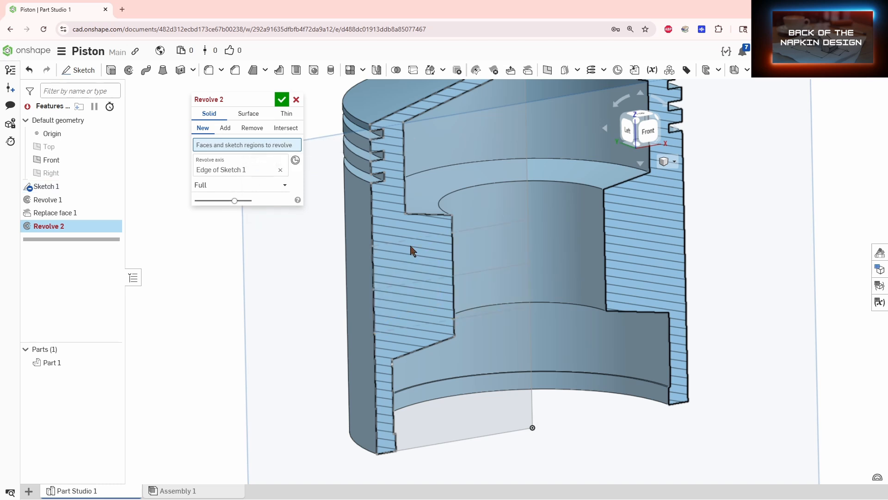
pyautogui.click(475, 259)
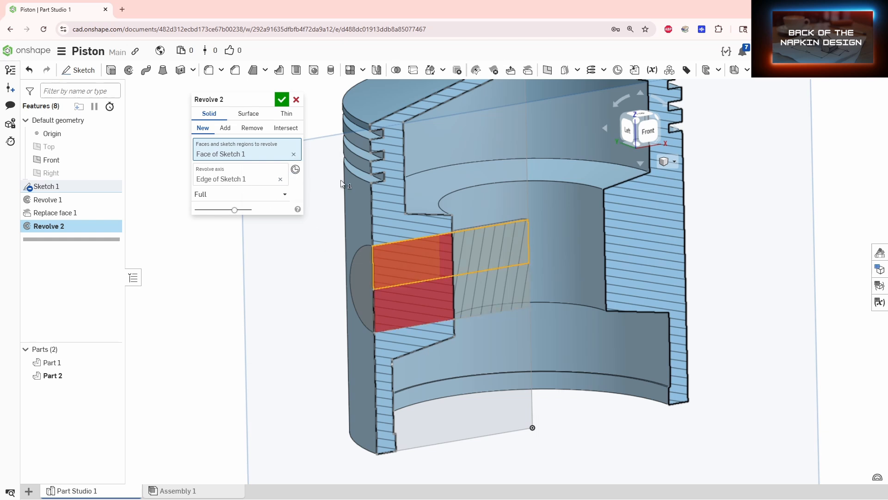
pyautogui.click(282, 99)
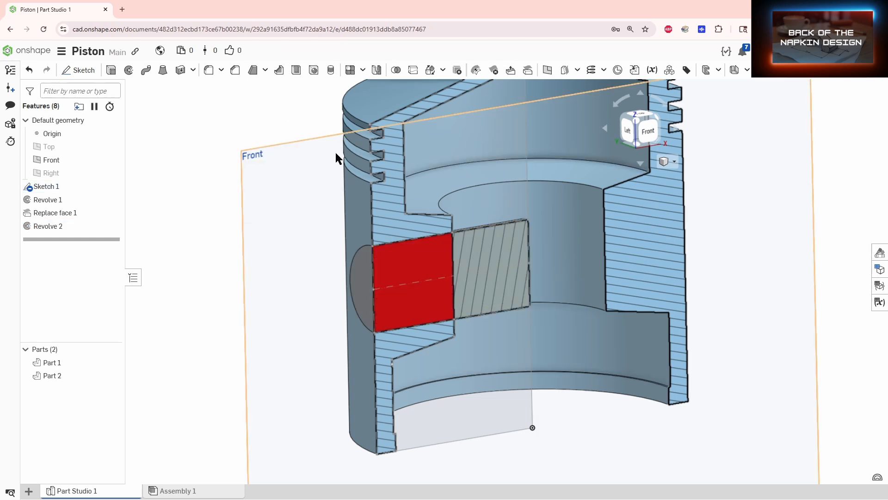
# Thicken the inner circular end face of the pin cylinder by 50 mm, adding it to Part 2, so it passes through the opposite wall
pyautogui.moveTo(324, 250); pyautogui.dragTo(363, 171, button='right')
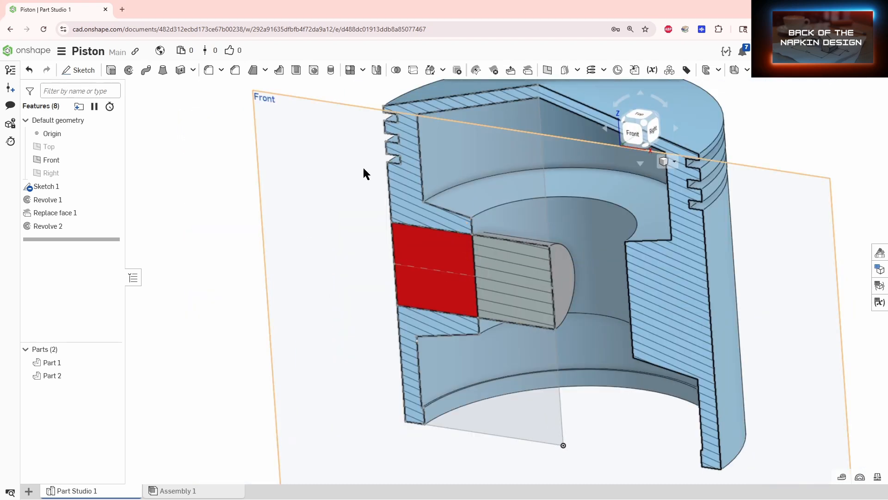
pyautogui.click(181, 71)
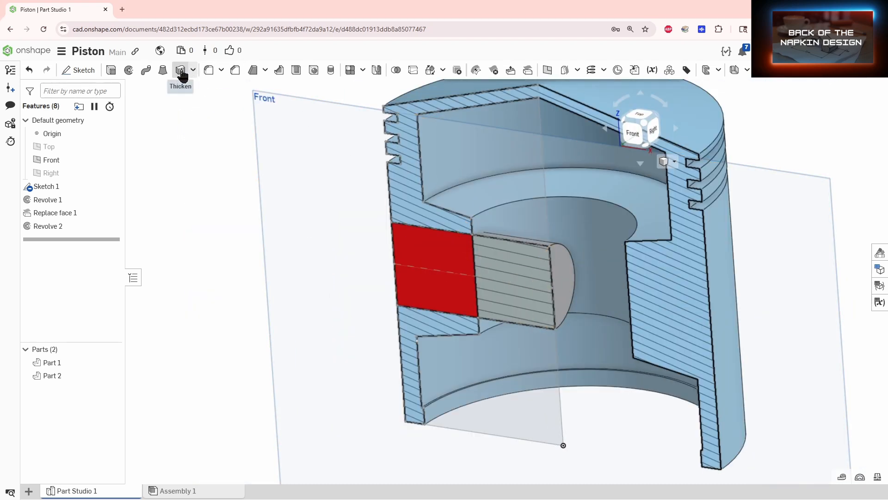
pyautogui.click(550, 287)
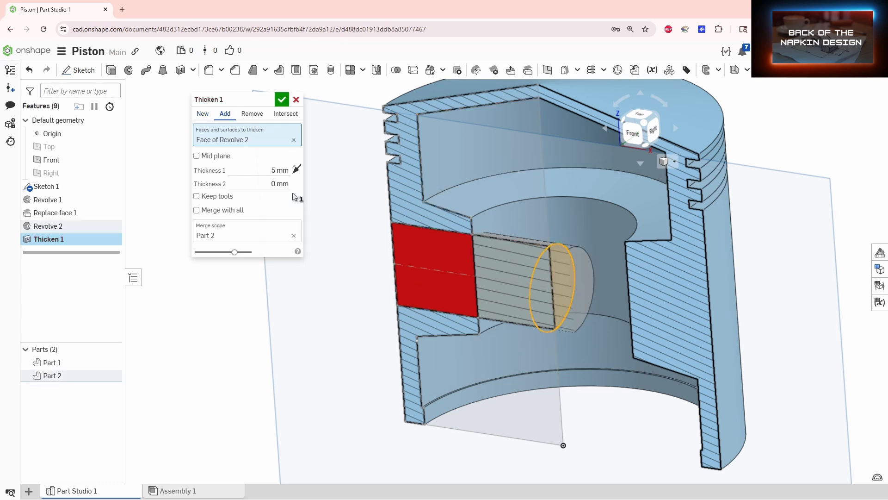
pyautogui.click(258, 172)
pyautogui.write('50')
pyautogui.press('Return')
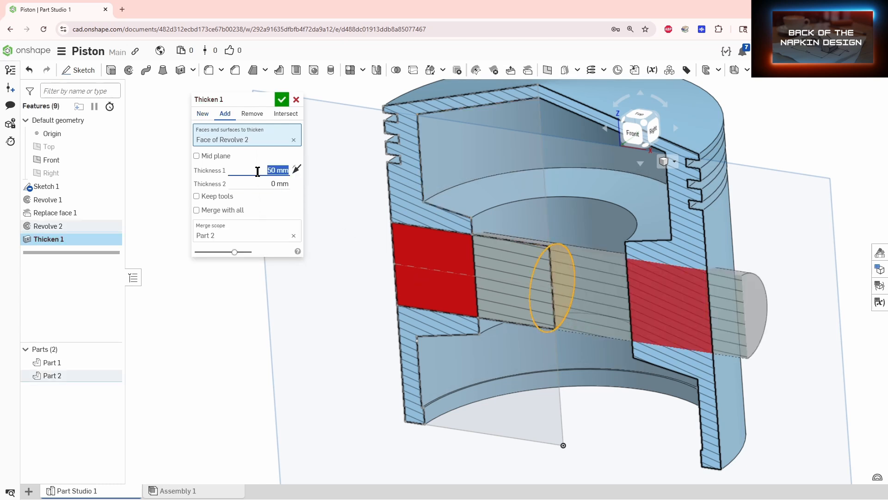
pyautogui.click(283, 102)
# Subtract the pin cylinder, Part 2, from the piston body, Part 1, with a Boolean to cut the pin hole through both bosses
pyautogui.moveTo(359, 250)
pyautogui.mouseDown(button='right')
pyautogui.moveTo(435, 253)
pyautogui.moveTo(371, 248)
pyautogui.mouseUp(button='right')
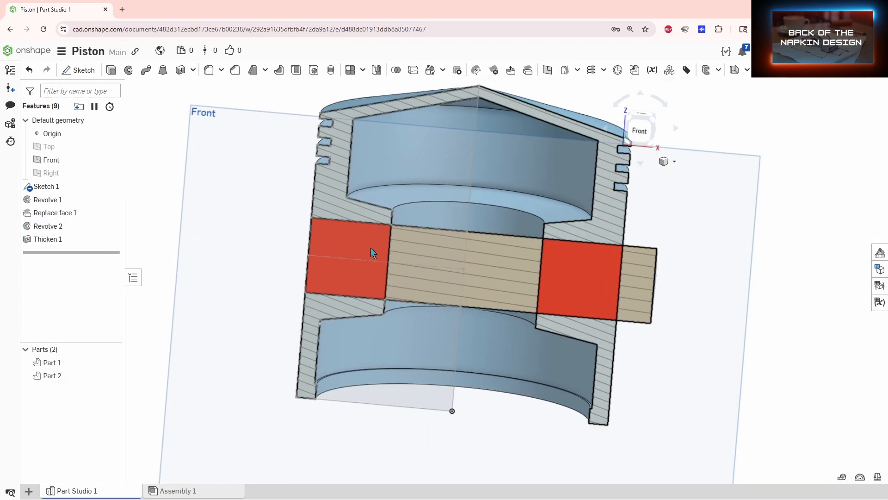
pyautogui.click(395, 70)
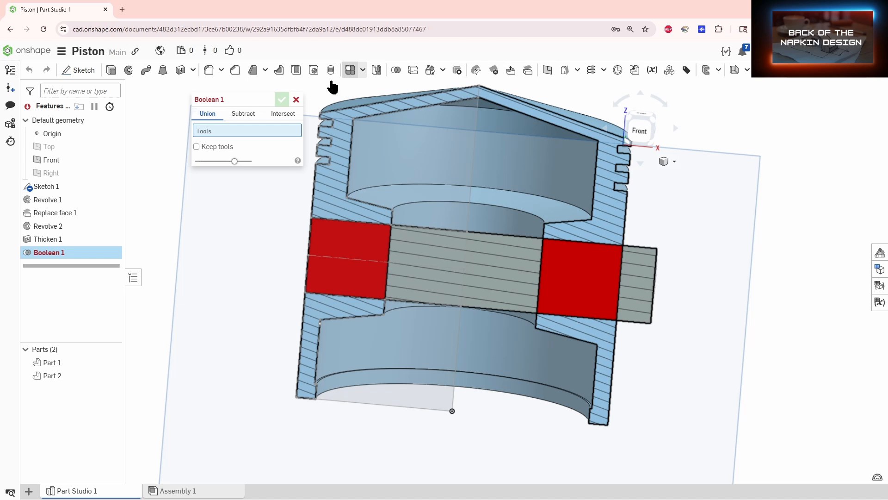
pyautogui.click(242, 116)
pyautogui.click(217, 150)
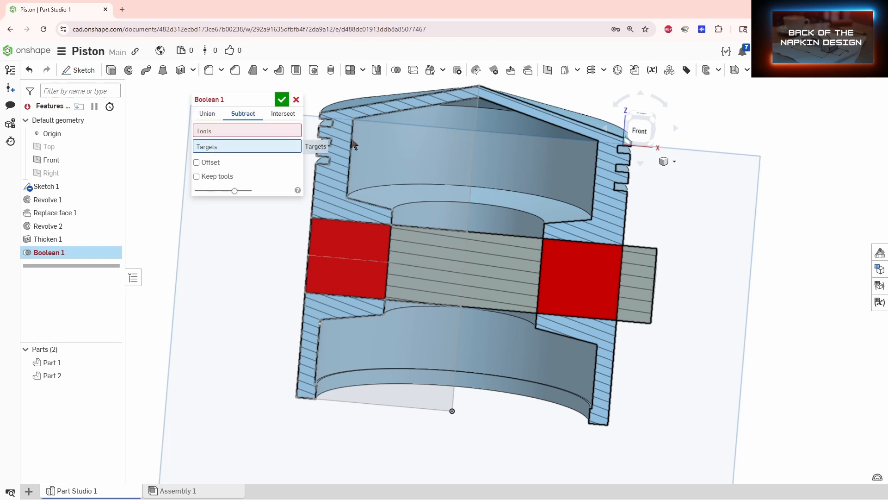
pyautogui.click(417, 142)
pyautogui.click(211, 132)
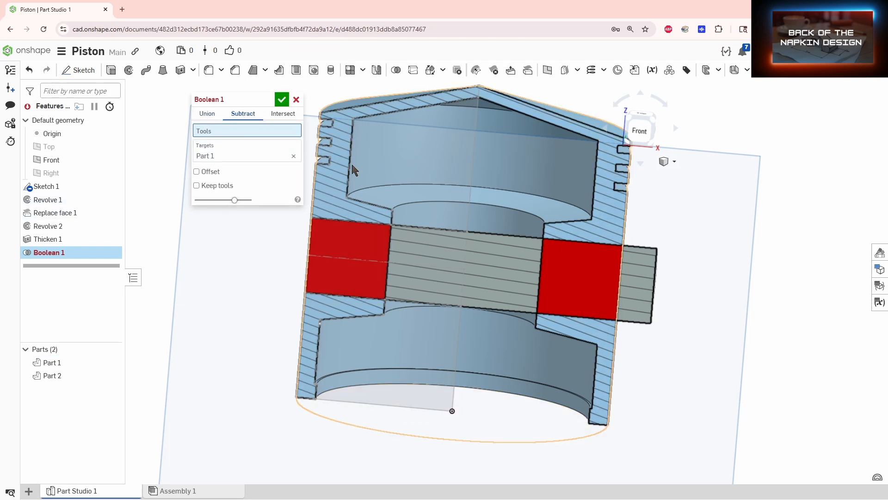
pyautogui.moveTo(515, 259); pyautogui.dragTo(527, 279, button='right')
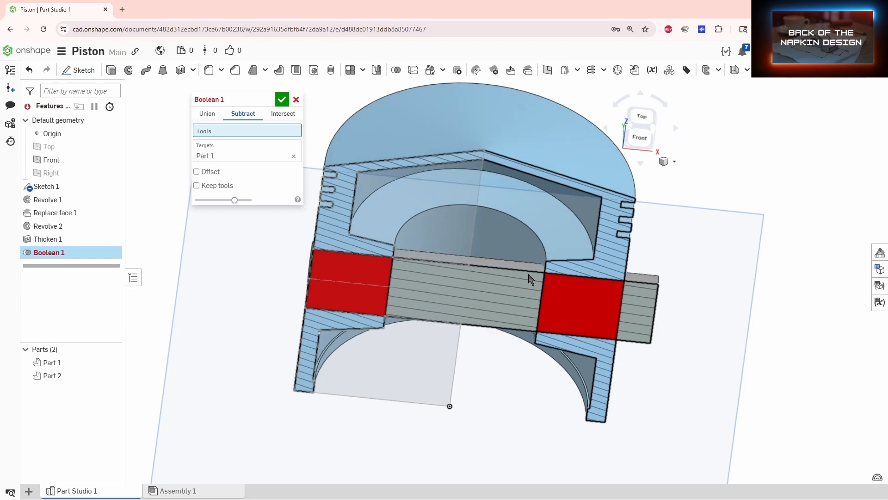
pyautogui.click(440, 297)
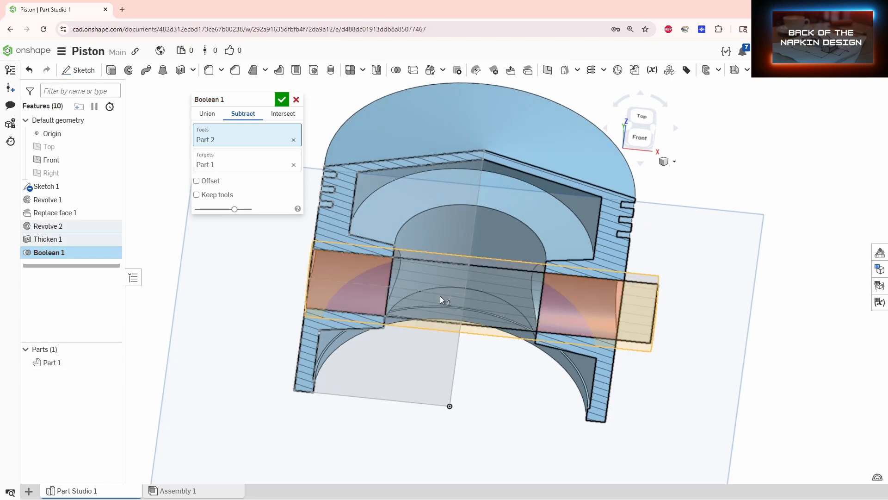
pyautogui.click(283, 101)
# Set the sectioned piston to the front view and hide the Front plane and Sketch 1
pyautogui.moveTo(432, 292)
pyautogui.mouseDown(button='right')
pyautogui.moveTo(456, 285)
pyautogui.moveTo(496, 298)
pyautogui.moveTo(441, 280)
pyautogui.moveTo(413, 301)
pyautogui.moveTo(445, 293)
pyautogui.moveTo(430, 290)
pyautogui.moveTo(454, 297)
pyautogui.moveTo(432, 280)
pyautogui.moveTo(441, 295)
pyautogui.mouseUp(button='right')
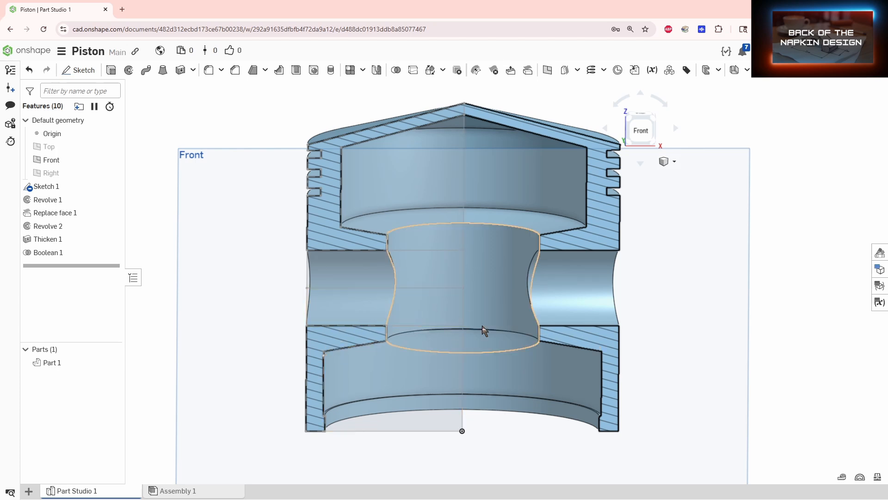
pyautogui.moveTo(482, 326)
pyautogui.mouseDown(button='right')
pyautogui.moveTo(472, 322)
pyautogui.moveTo(482, 321)
pyautogui.mouseUp(button='right')
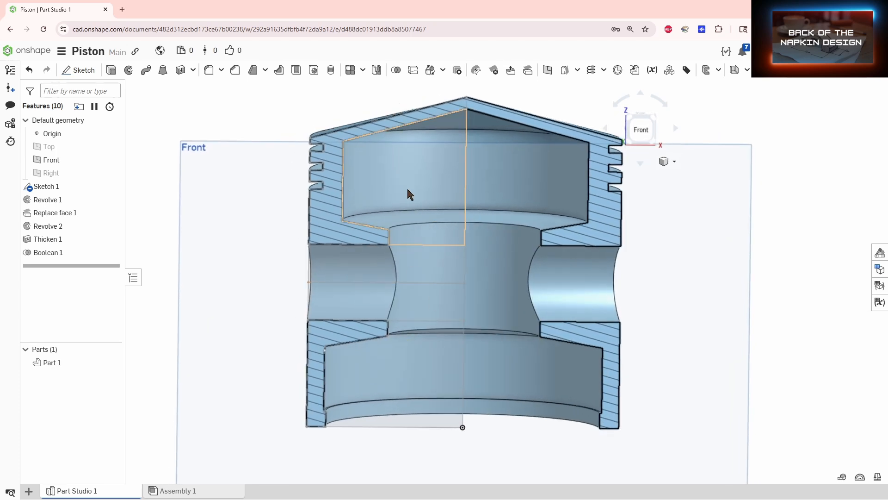
pyautogui.click(646, 135)
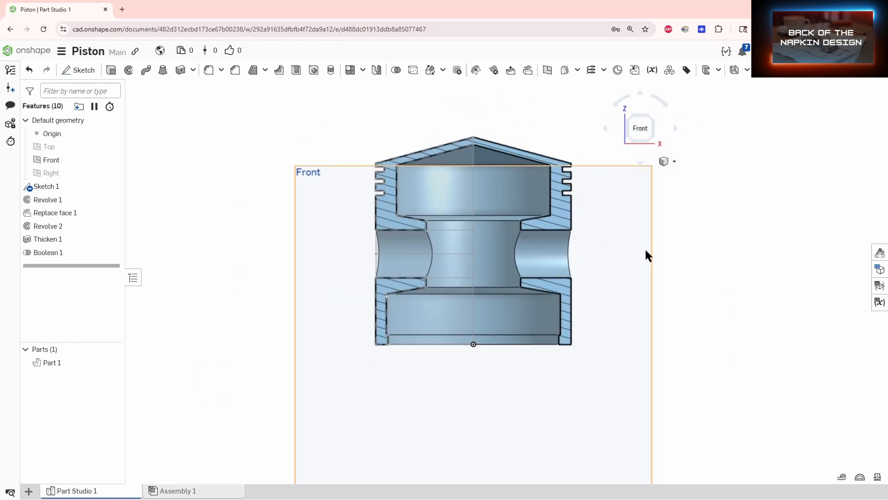
pyautogui.click(650, 258)
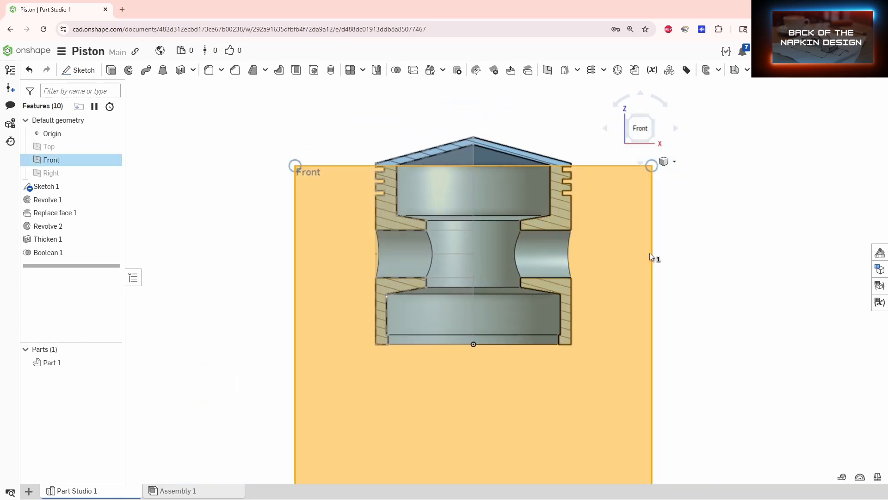
pyautogui.press('y')
pyautogui.scroll(3, 607, 307)
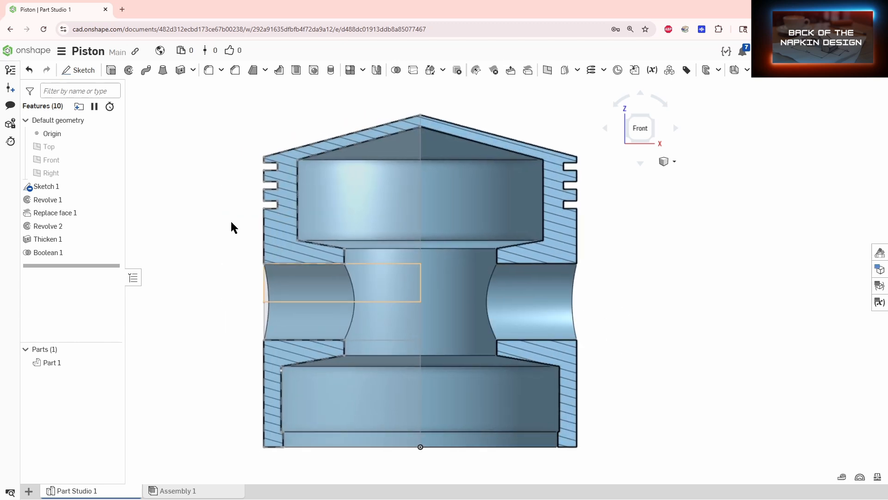
pyautogui.click(112, 186)
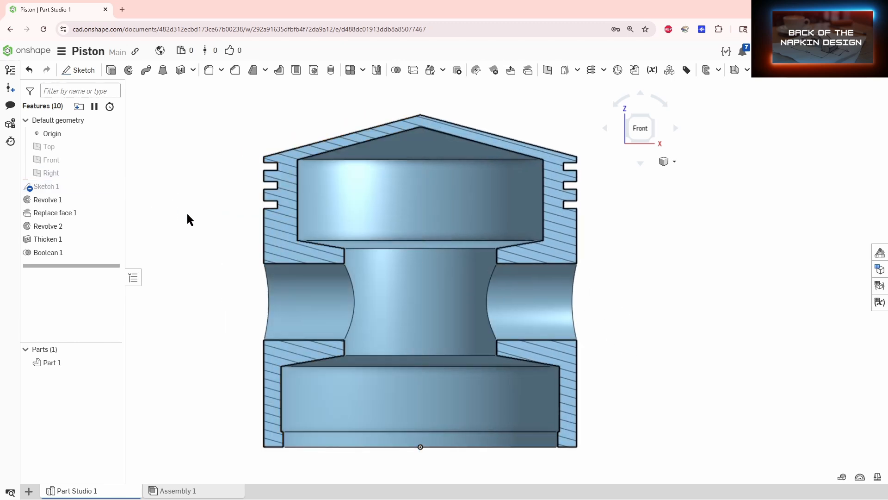
# Check the piston views on the reference drawing, move it off the model, and show the Front plane again
pyautogui.hotkey('alt', 'Tab')
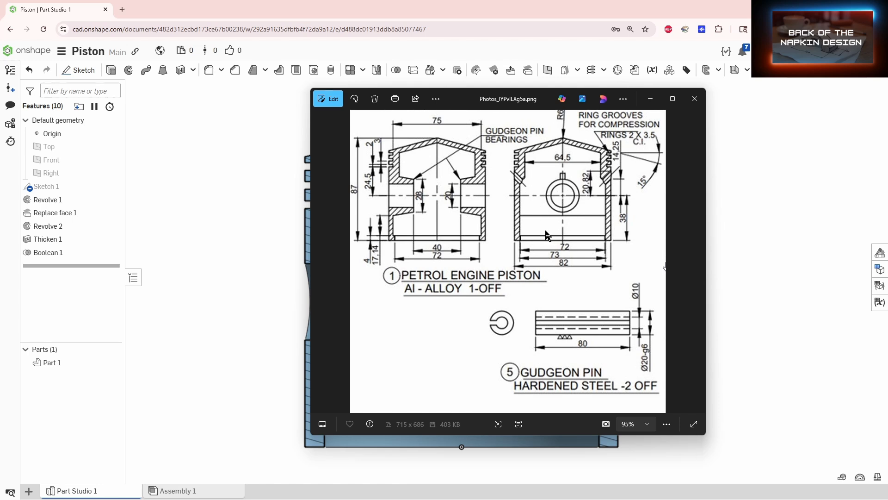
pyautogui.moveTo(444, 98); pyautogui.dragTo(887, 90)
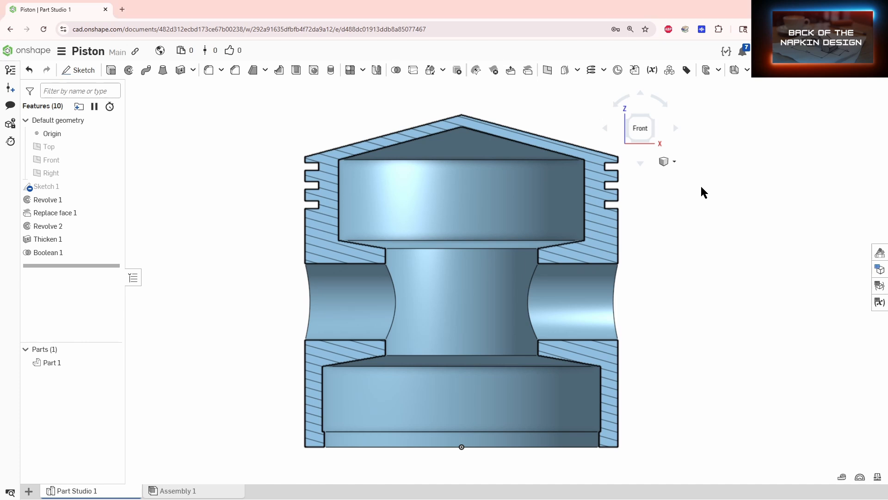
pyautogui.click(112, 159)
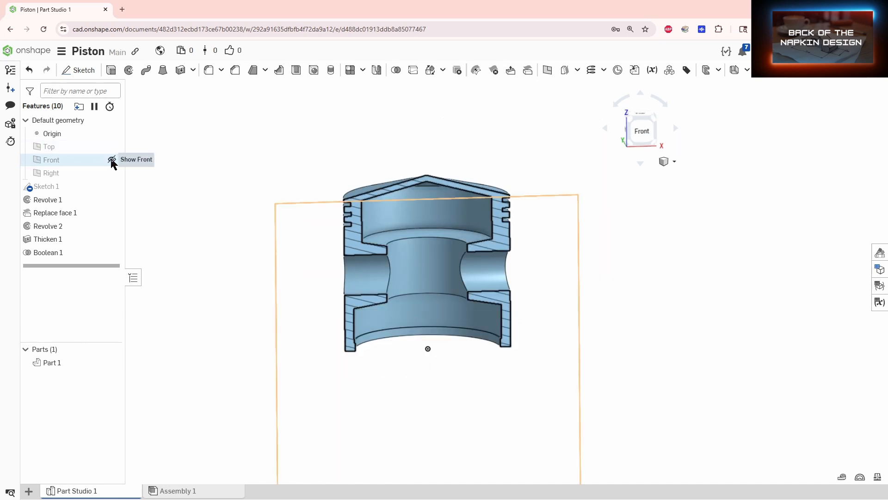
pyautogui.click(111, 159)
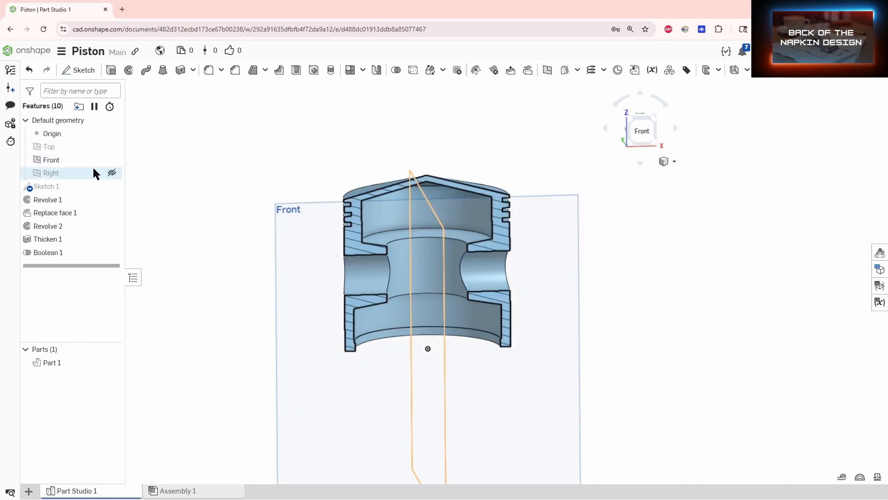
# Start a sketch on the Front plane and draw a slanted line about 24.8 mm long across the right-hand wall below the ring grooves
pyautogui.moveTo(240, 282); pyautogui.dragTo(234, 270, button='middle')
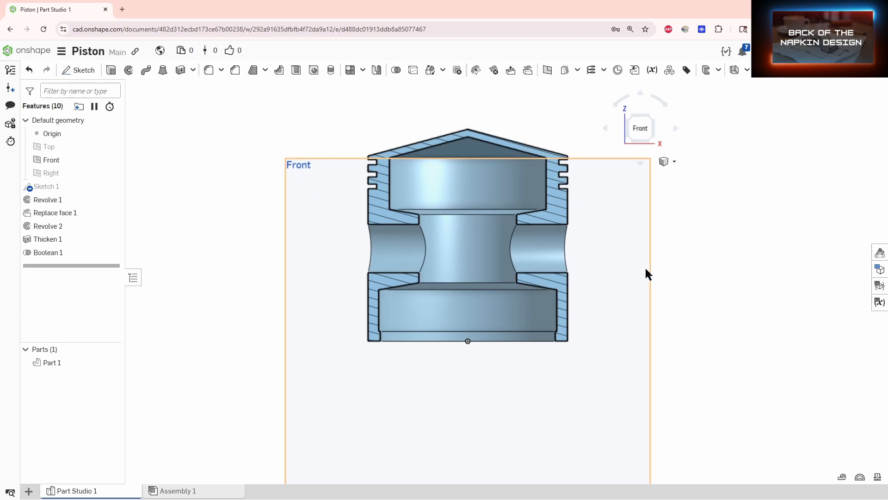
pyautogui.moveTo(619, 258); pyautogui.dragTo(586, 259, button='middle')
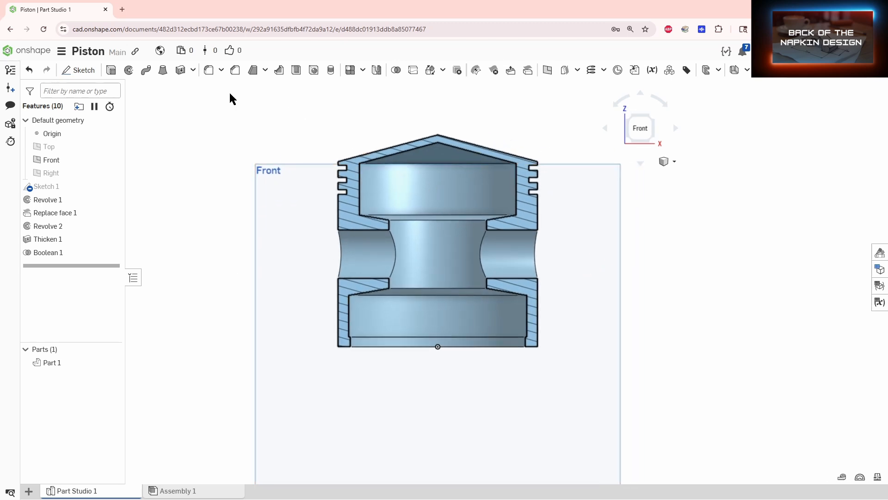
pyautogui.click(80, 70)
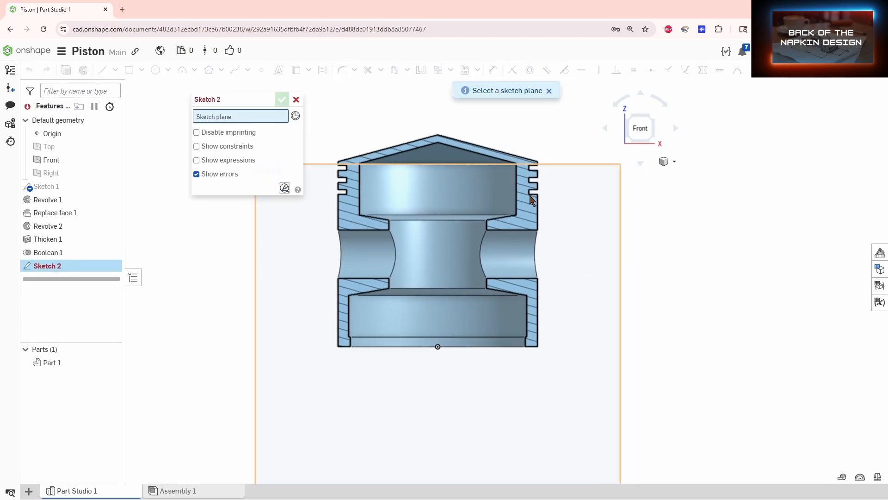
pyautogui.click(600, 216)
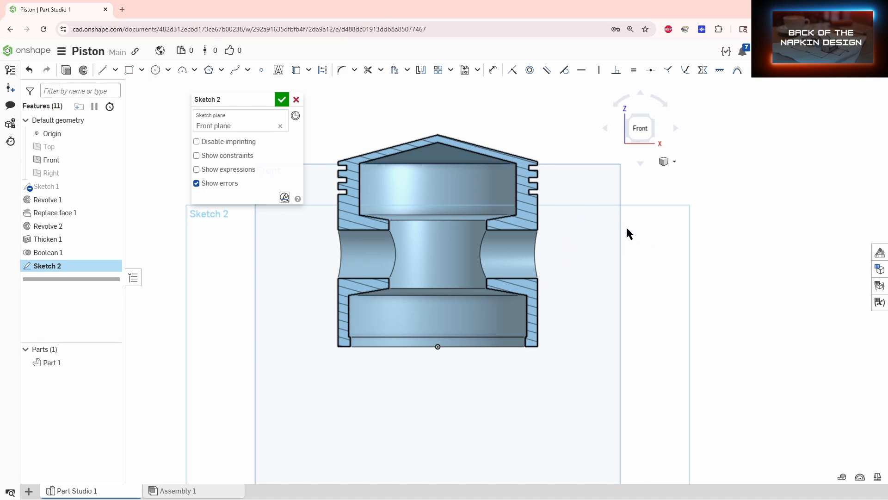
pyautogui.scroll(3, 626, 225)
pyautogui.moveTo(511, 242); pyautogui.dragTo(555, 260, button='middle')
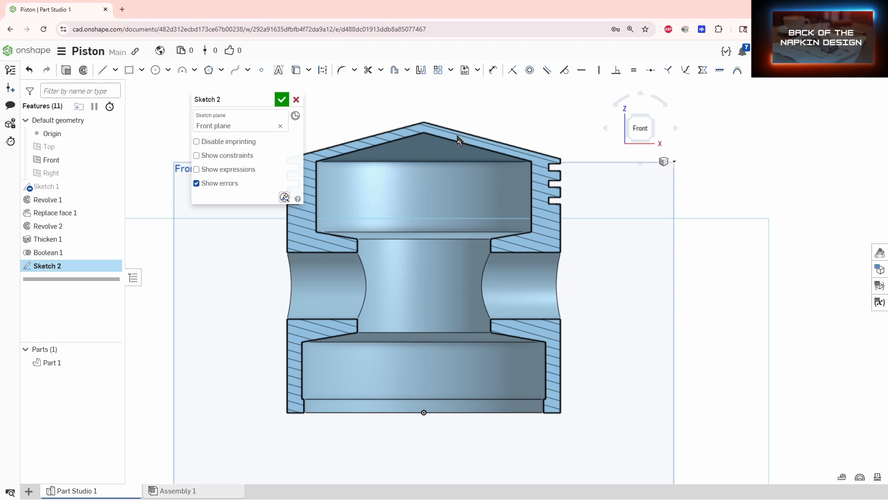
pyautogui.click(102, 70)
pyautogui.click(596, 209)
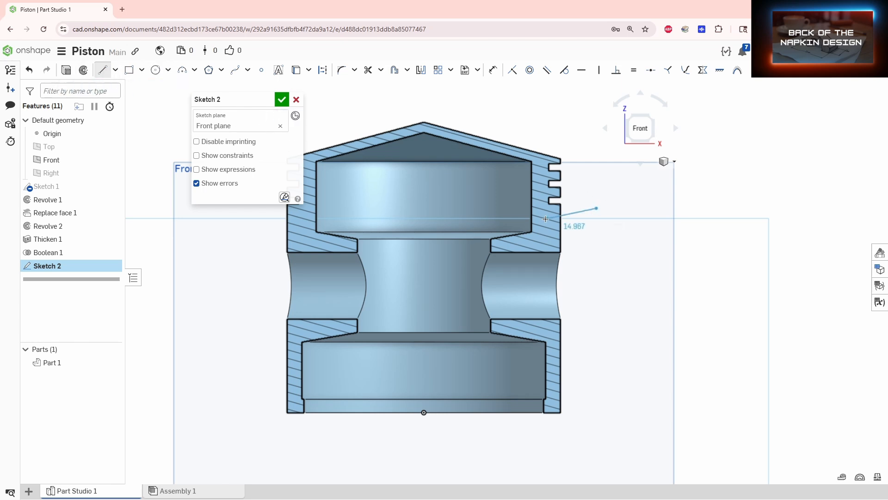
pyautogui.click(514, 220)
pyautogui.scroll(4, 523, 230)
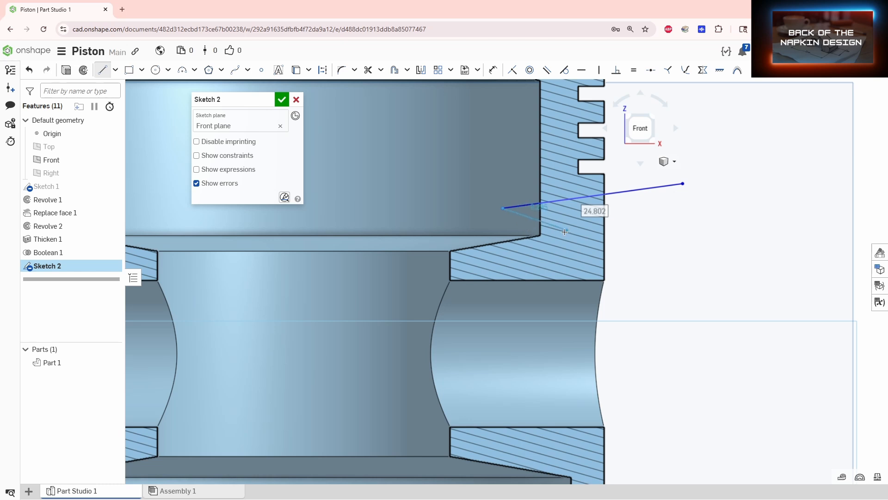
# Draw a second slanted line just below the first and parallel to it, crossing the same wall
pyautogui.press('d')
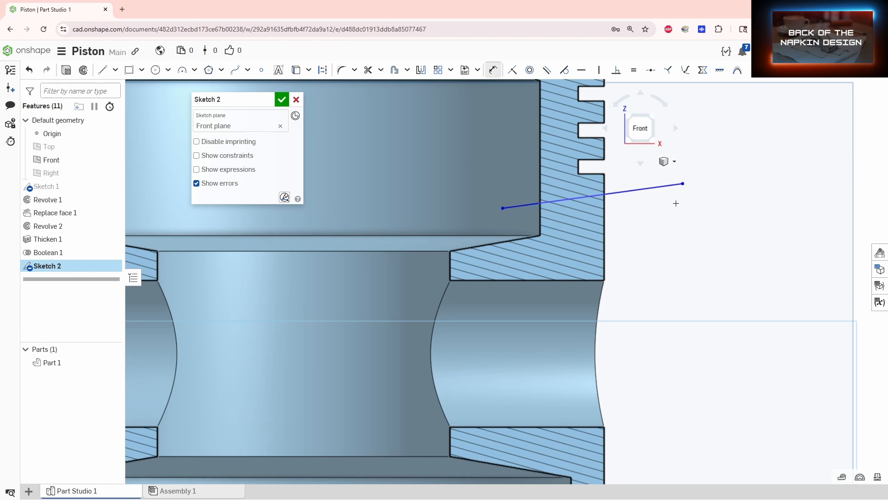
pyautogui.press('l')
pyautogui.click(686, 202)
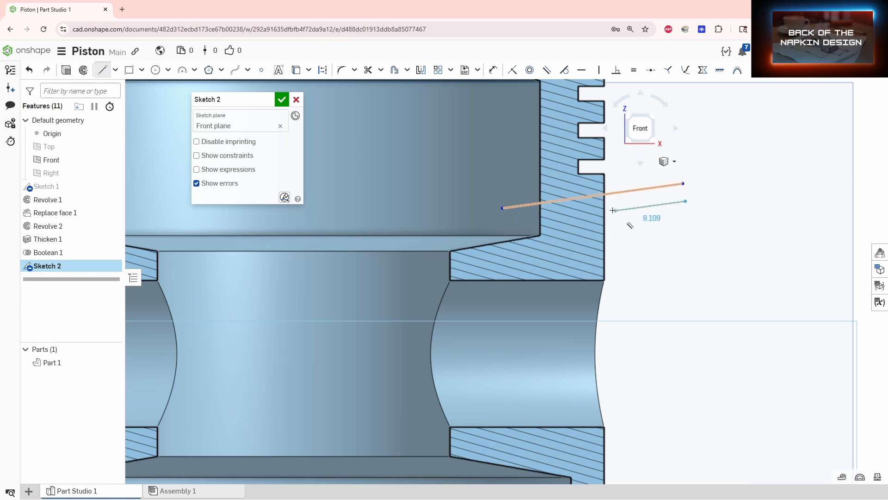
pyautogui.click(508, 225)
pyautogui.scroll(2, 508, 224)
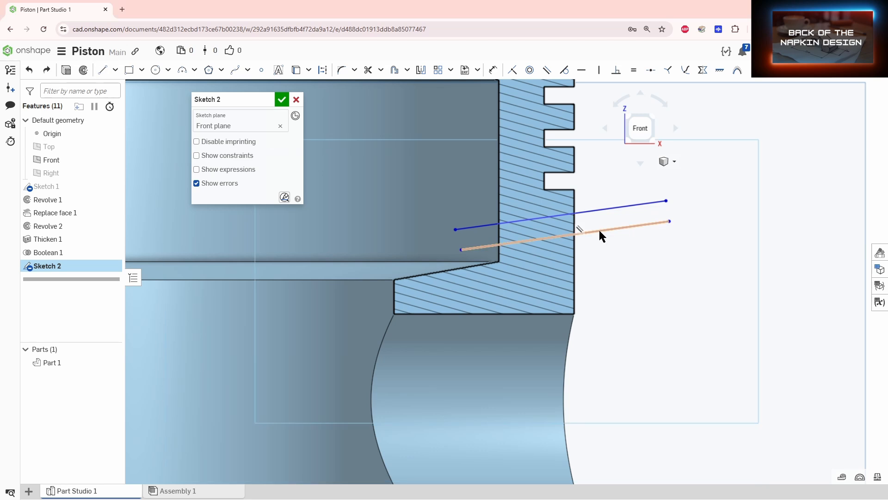
# Dimension the spacing between the two parallel slanted lines to 3 mm
pyautogui.press('d')
pyautogui.click(602, 209)
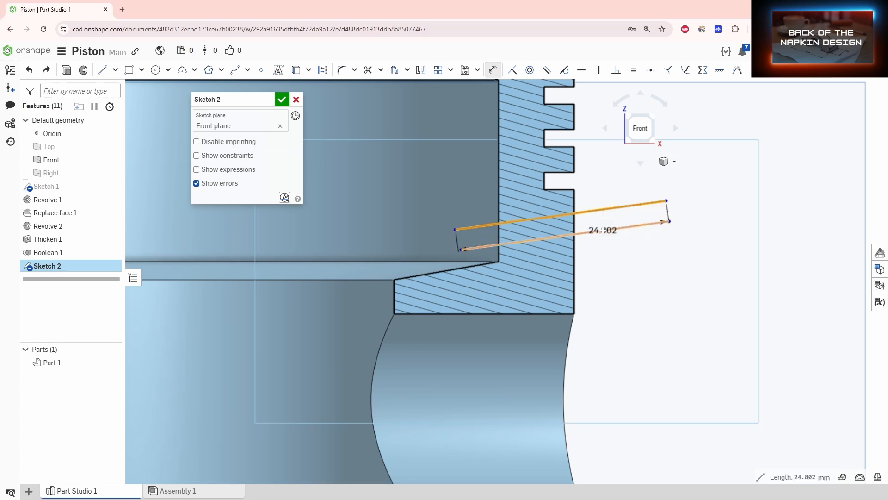
pyautogui.click(609, 229)
pyautogui.click(623, 235)
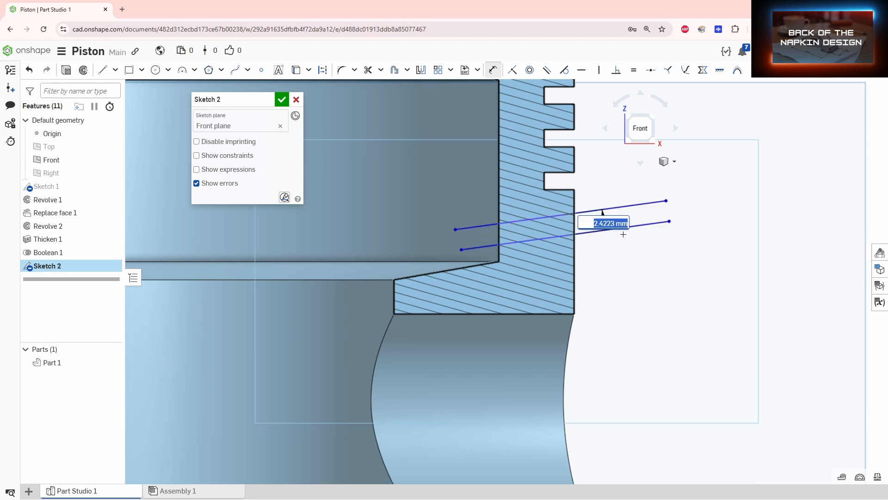
pyautogui.write('3')
pyautogui.press('Return')
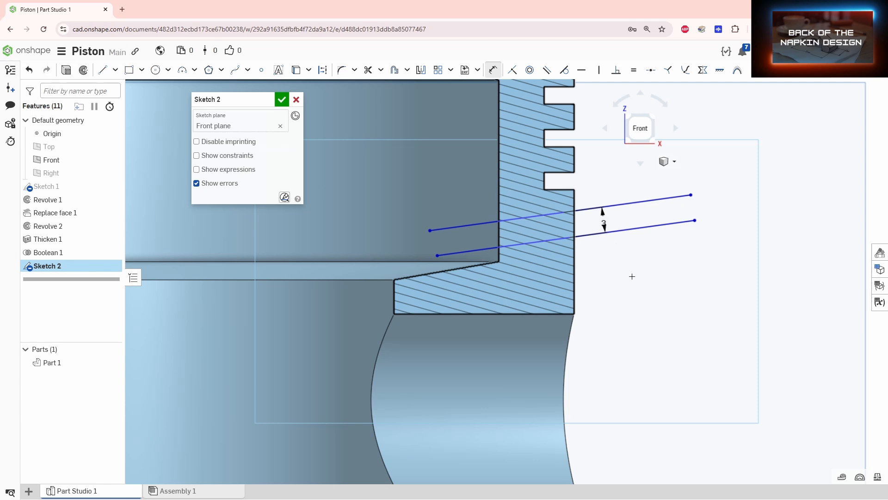
pyautogui.press('Escape')
# Offset the lower slanted line by 1.5 mm towards the upper one to create a centre line between them
pyautogui.click(395, 70)
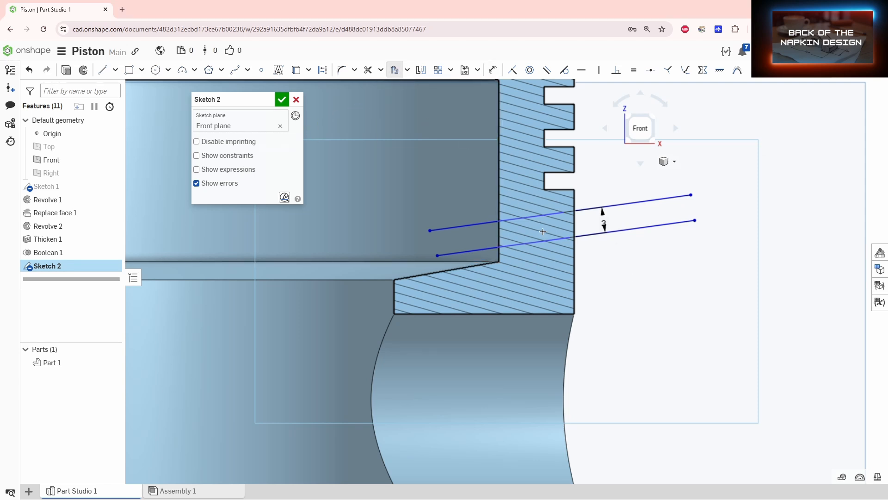
pyautogui.click(570, 237)
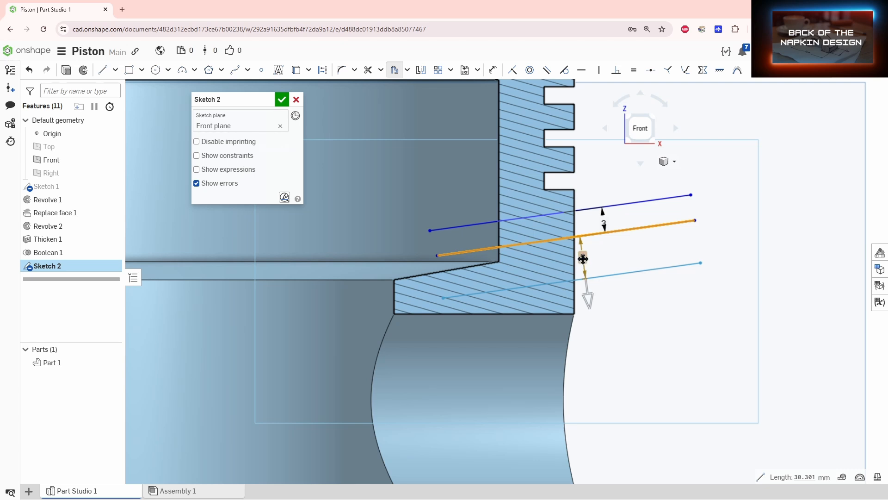
pyautogui.click(583, 258)
pyautogui.doubleClick(584, 258)
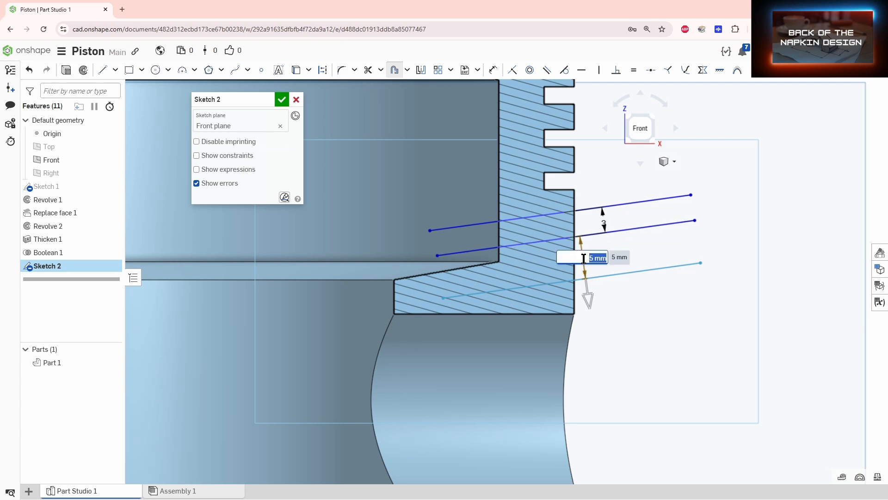
pyautogui.write('1.5')
pyautogui.press('Return')
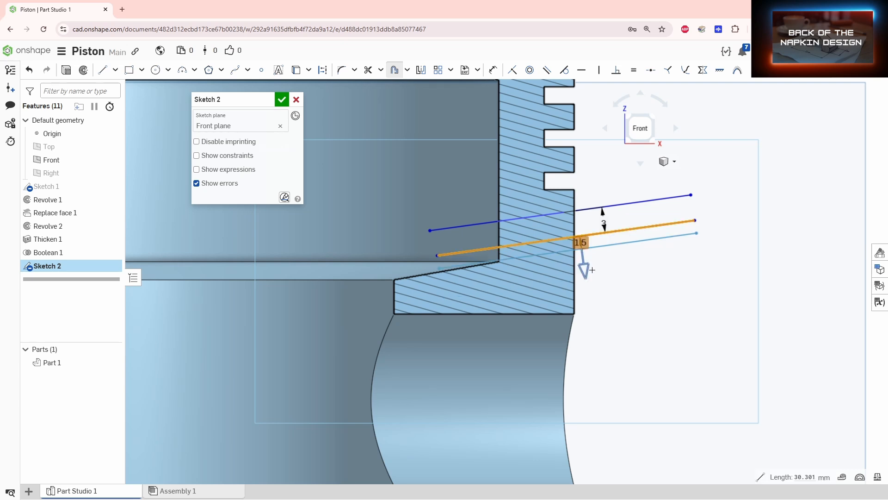
pyautogui.click(585, 269)
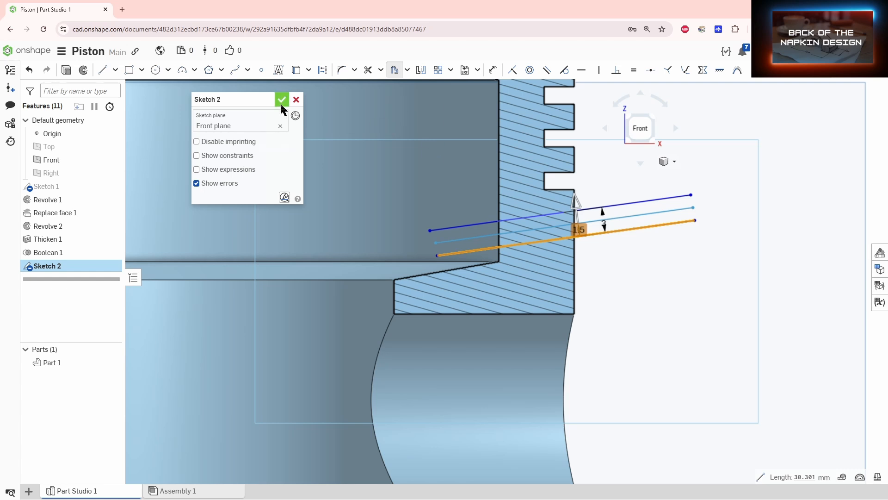
pyautogui.click(582, 155)
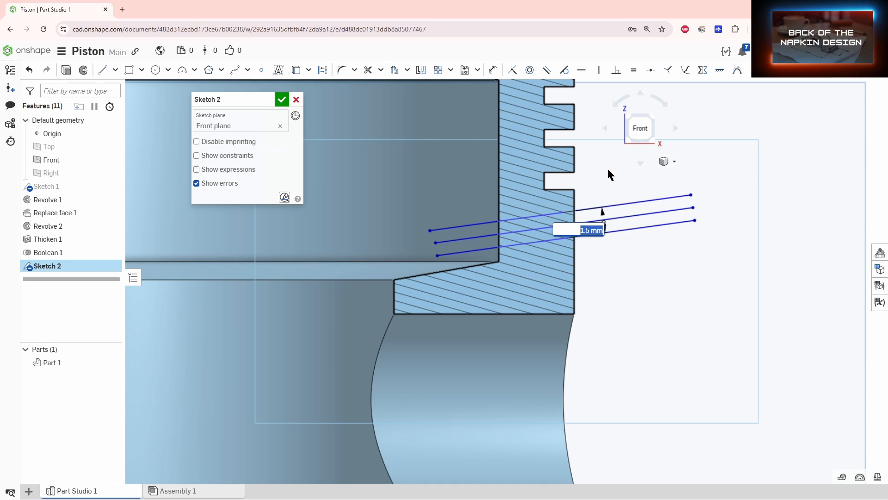
pyautogui.press('Return')
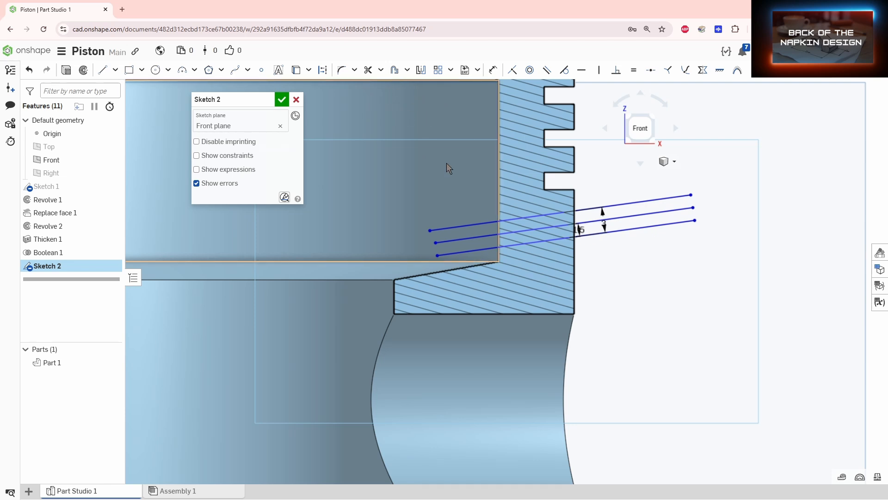
# Join both ends of the centre line and upper line with short lines to close the upper strip, and finish the sketch
pyautogui.press('l')
pyautogui.click(435, 243)
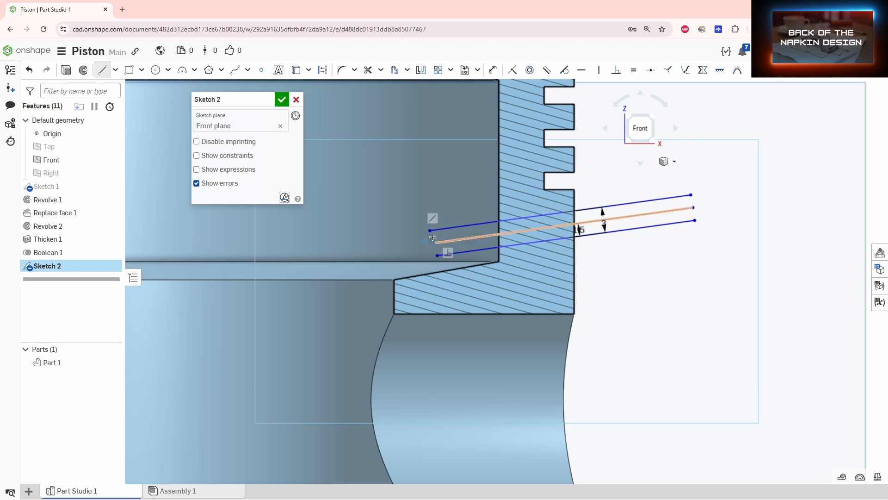
pyautogui.click(430, 230)
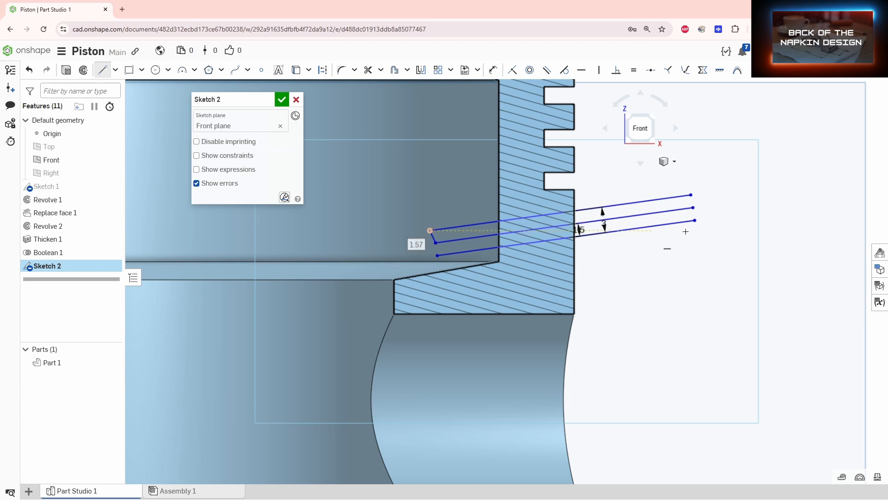
pyautogui.click(692, 208)
pyautogui.click(691, 198)
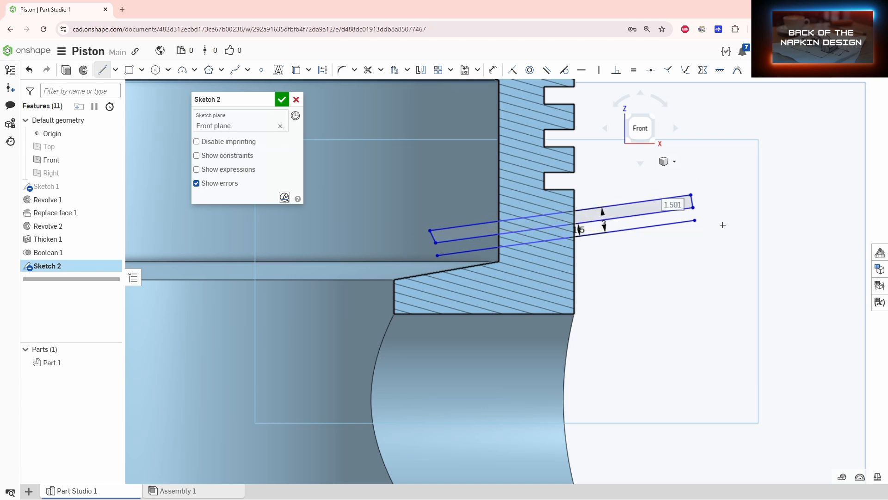
pyautogui.press('Escape')
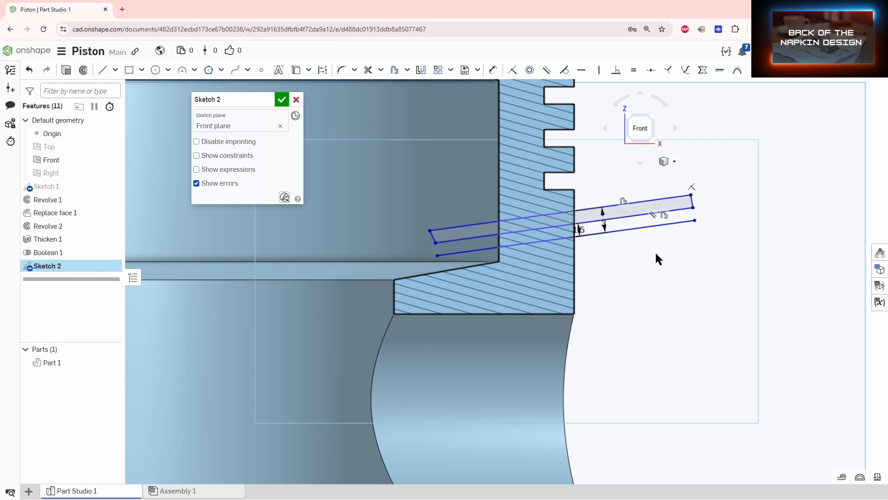
pyautogui.click(282, 99)
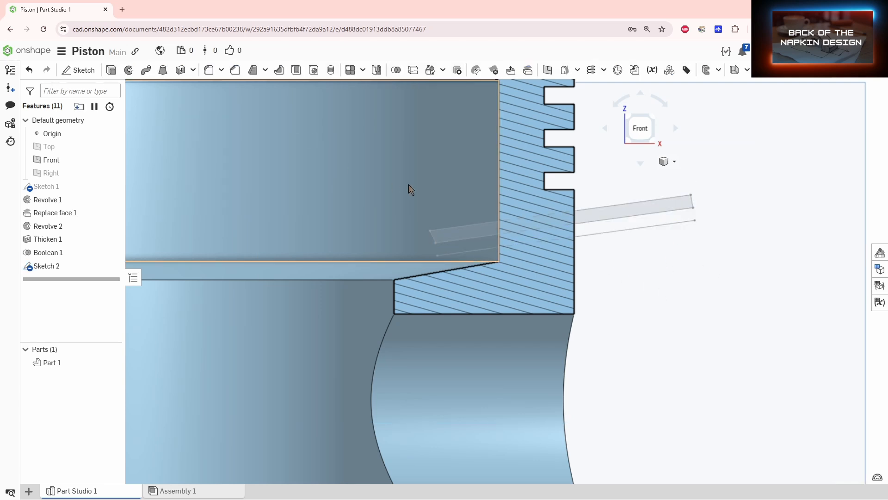
# Revolve the closed strip of Sketch 2 fully around the slanted centre line as an Add to Part 1
pyautogui.moveTo(459, 214); pyautogui.dragTo(412, 224, button='right')
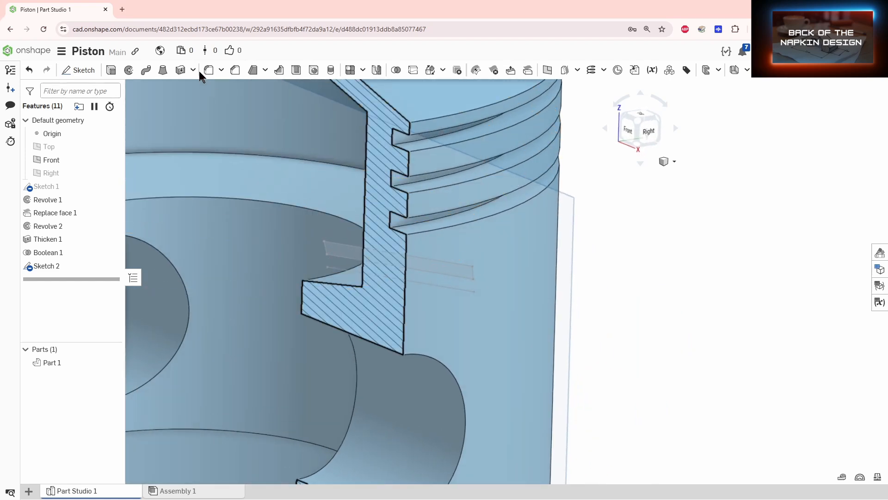
pyautogui.click(129, 70)
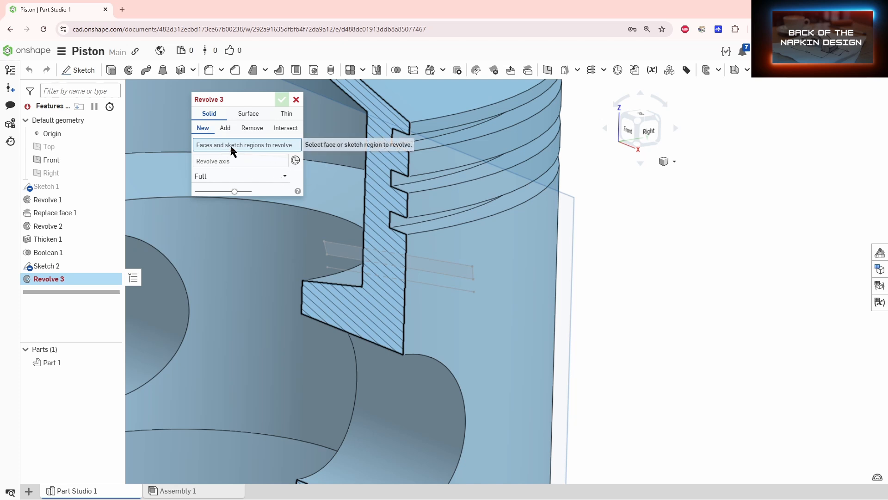
pyautogui.click(421, 264)
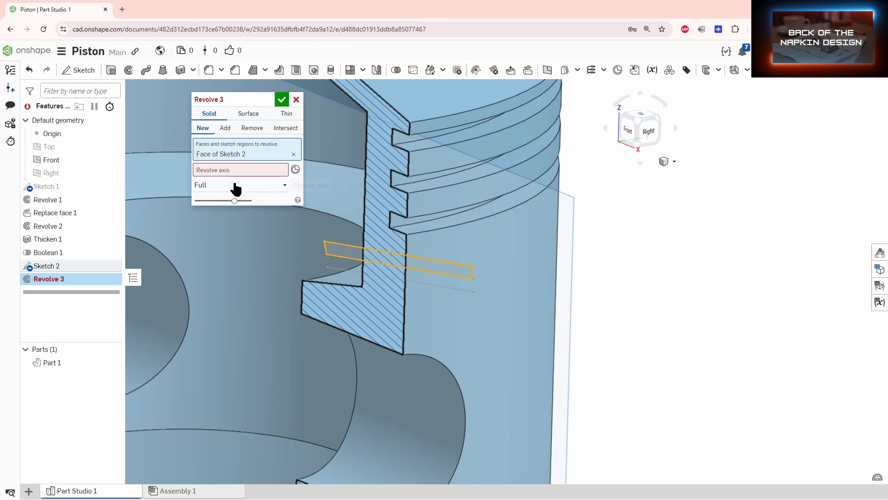
pyautogui.click(220, 171)
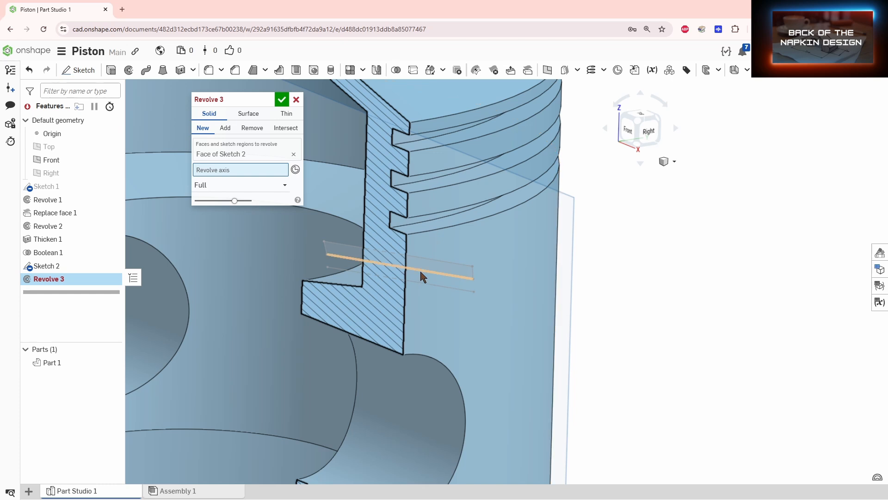
pyautogui.click(422, 276)
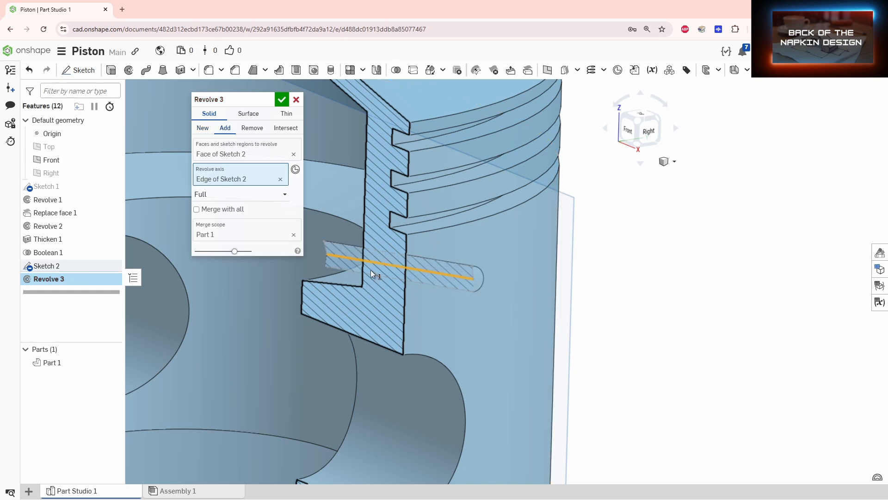
pyautogui.click(283, 101)
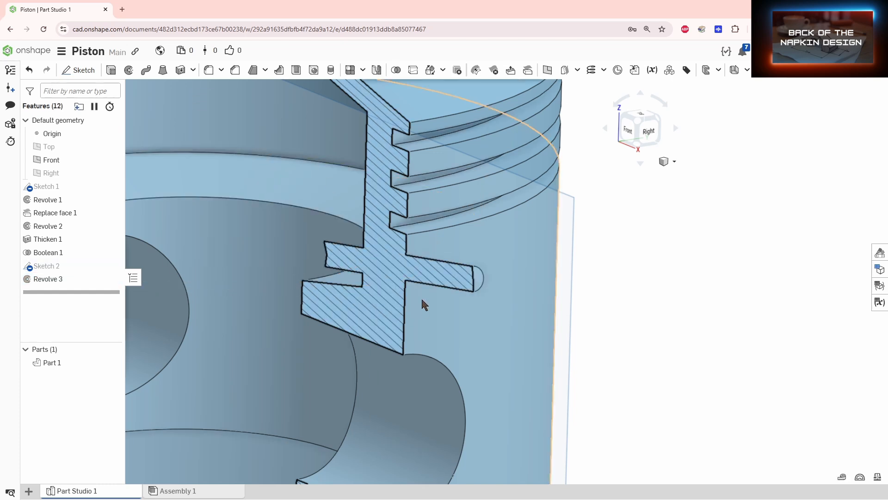
# Change the slanted cylinder's revolve operation to New so that it is a separate part from the piston
pyautogui.doubleClick(37, 279)
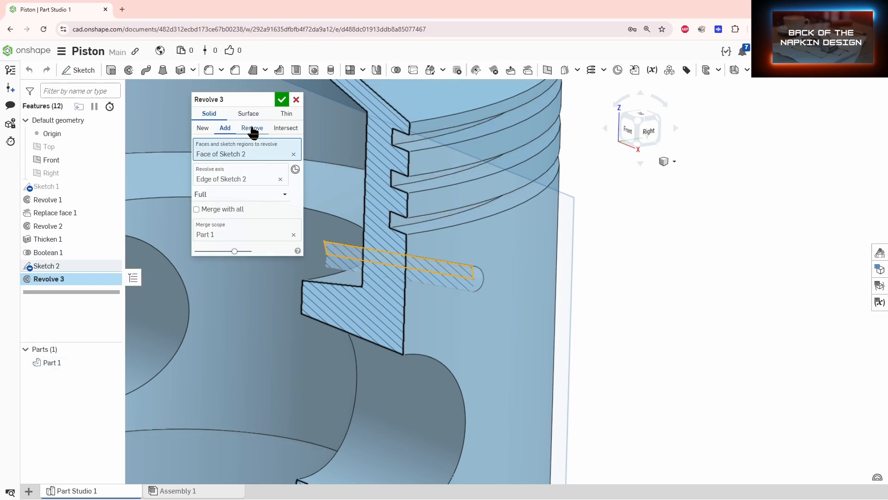
pyautogui.click(206, 127)
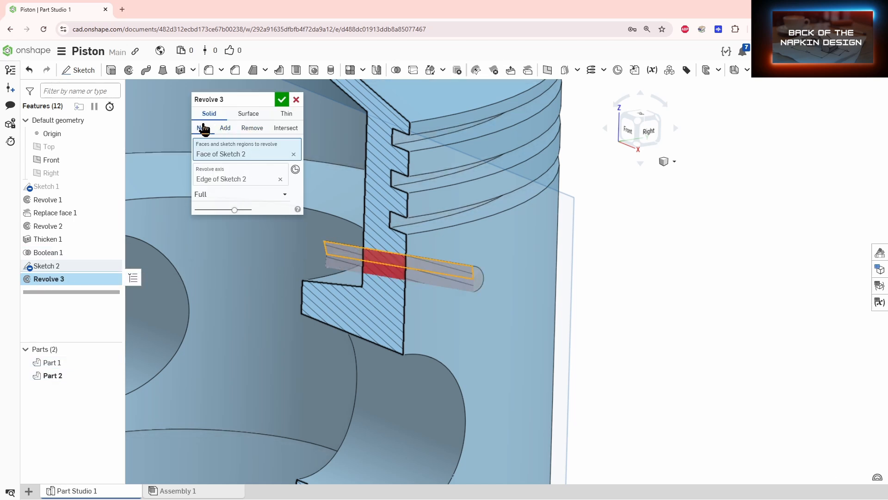
pyautogui.click(282, 100)
pyautogui.scroll(-3, 331, 297)
pyautogui.scroll(-2, 325, 310)
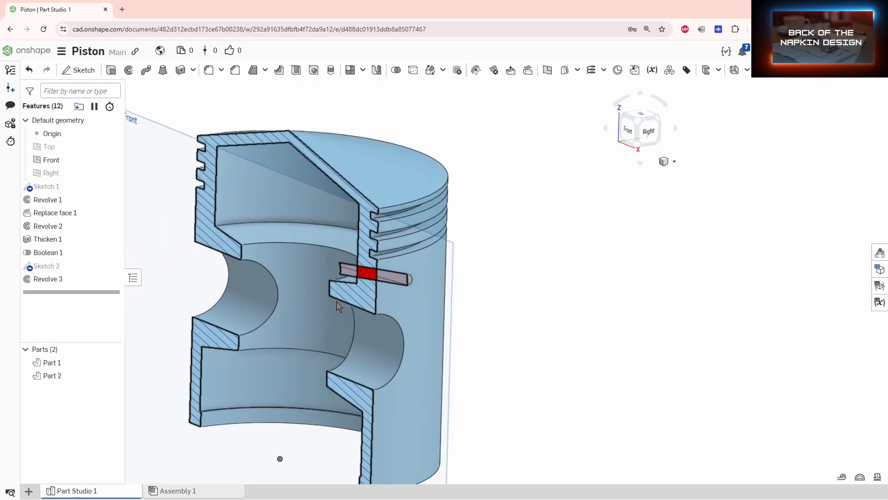
pyautogui.moveTo(339, 305); pyautogui.dragTo(411, 279, button='right')
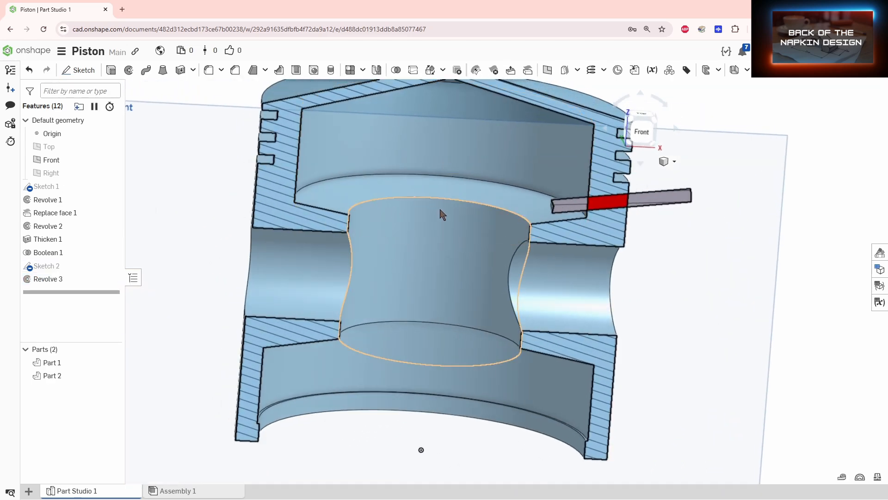
# Show the Right plane and mirror the slanted cylinder Part 2 across it as a New separate part
pyautogui.scroll(-3, 440, 211)
pyautogui.click(111, 173)
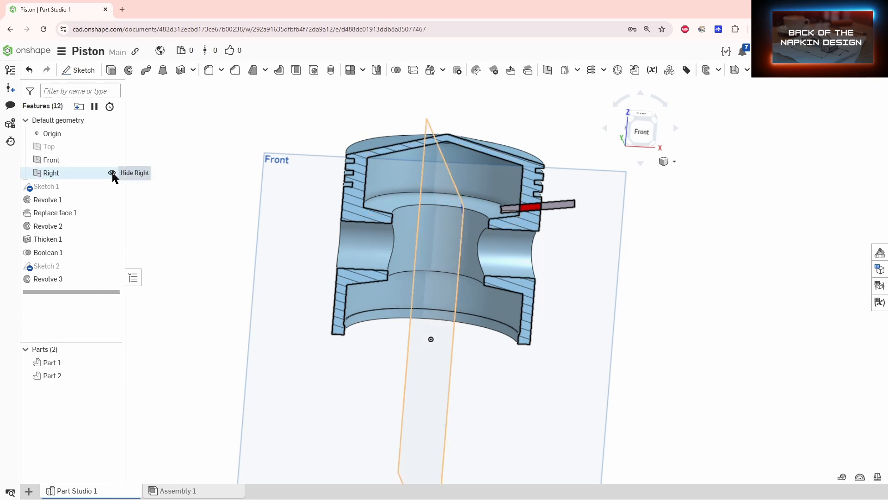
pyautogui.moveTo(618, 228); pyautogui.dragTo(665, 231, button='right')
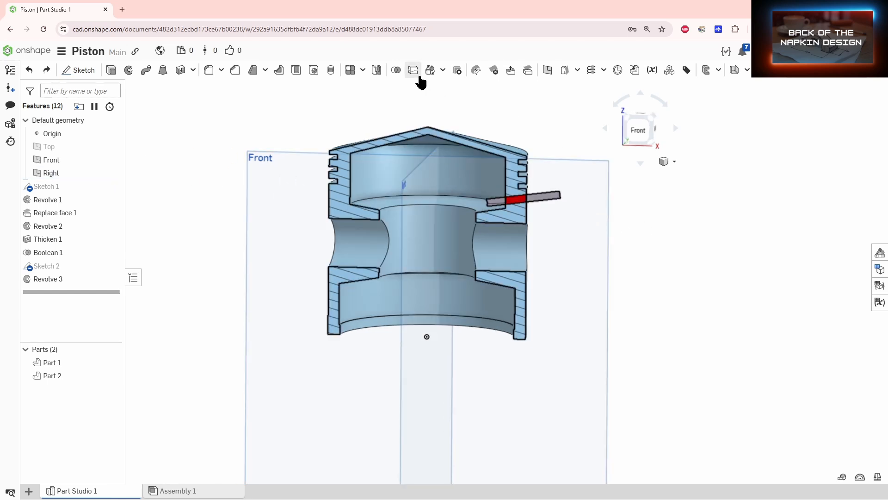
pyautogui.click(377, 70)
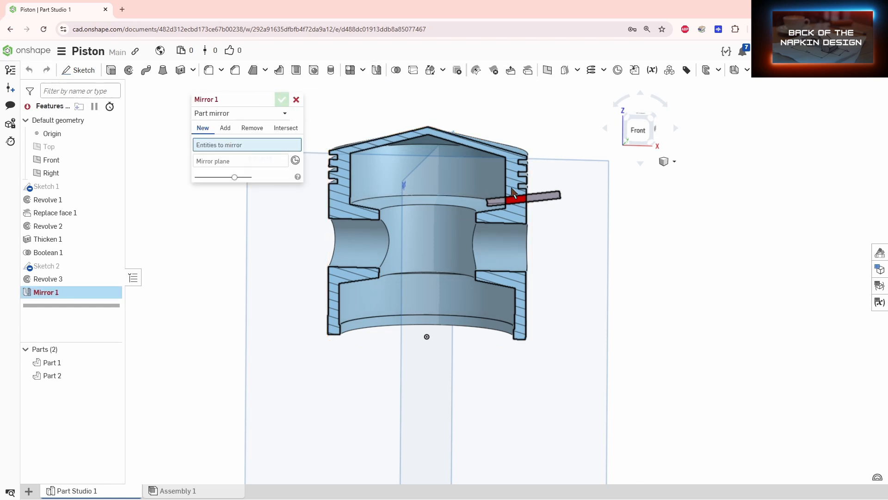
pyautogui.moveTo(545, 203); pyautogui.dragTo(541, 242, button='right')
pyautogui.click(537, 249)
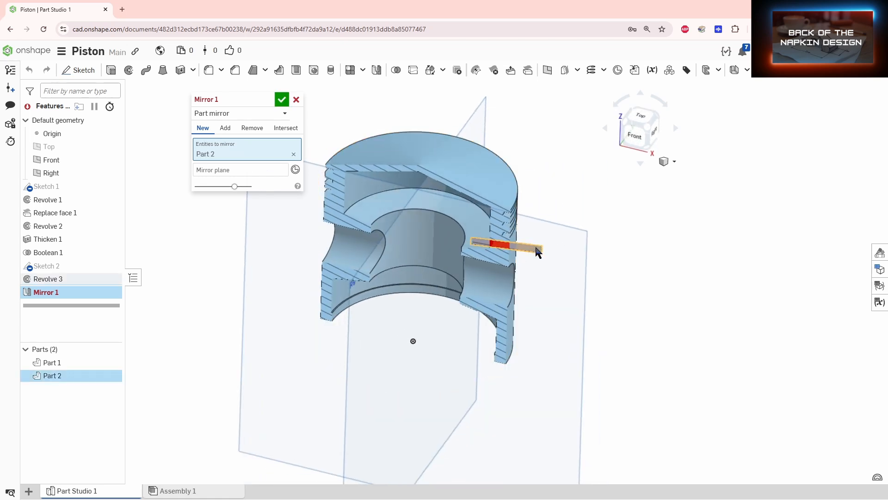
pyautogui.click(198, 171)
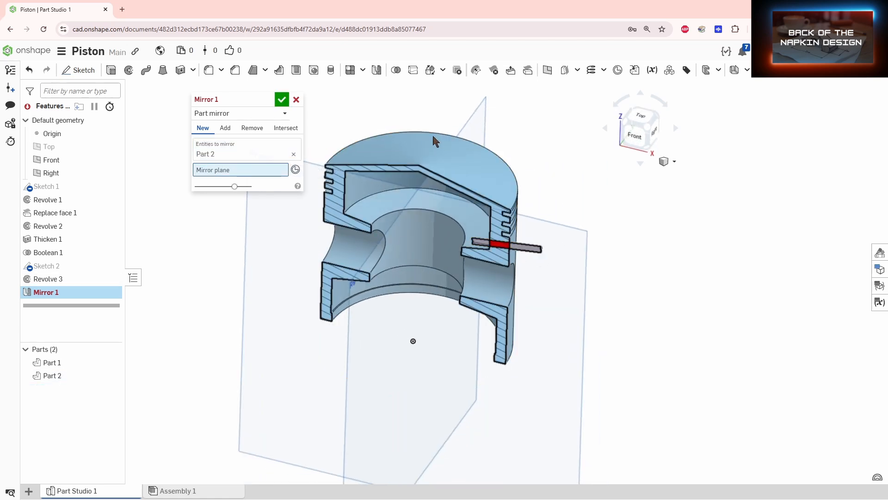
pyautogui.click(474, 119)
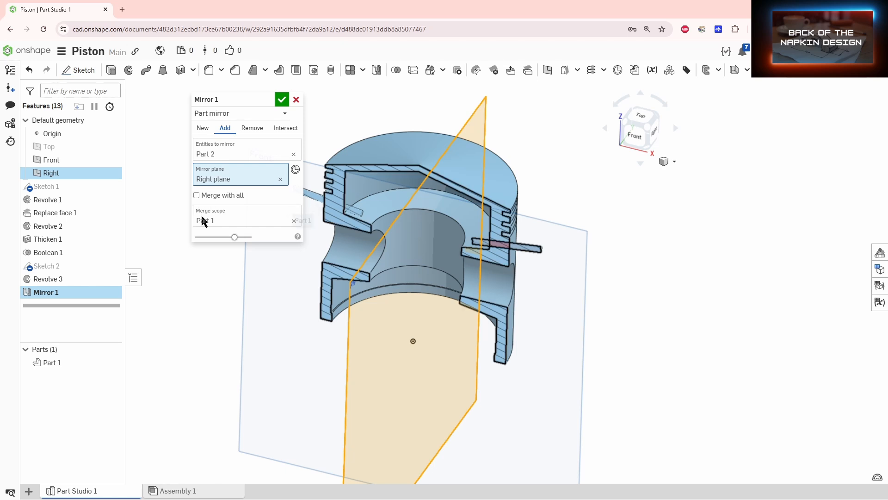
pyautogui.click(202, 129)
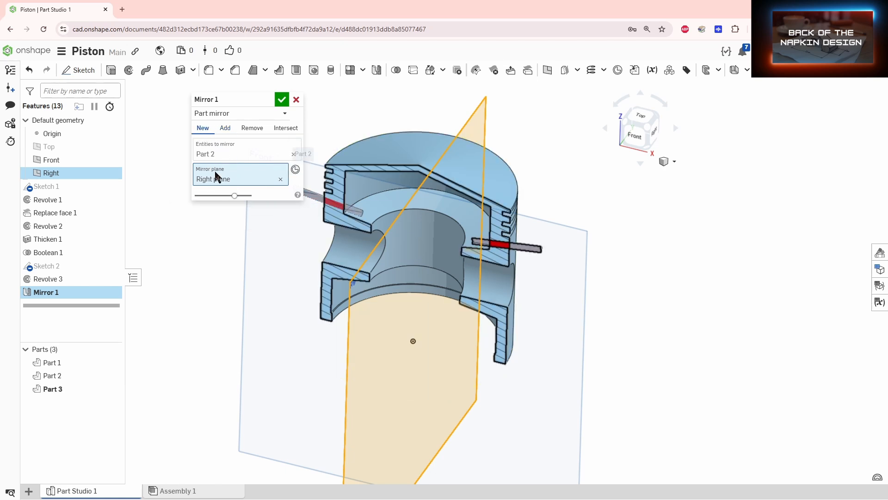
pyautogui.click(283, 99)
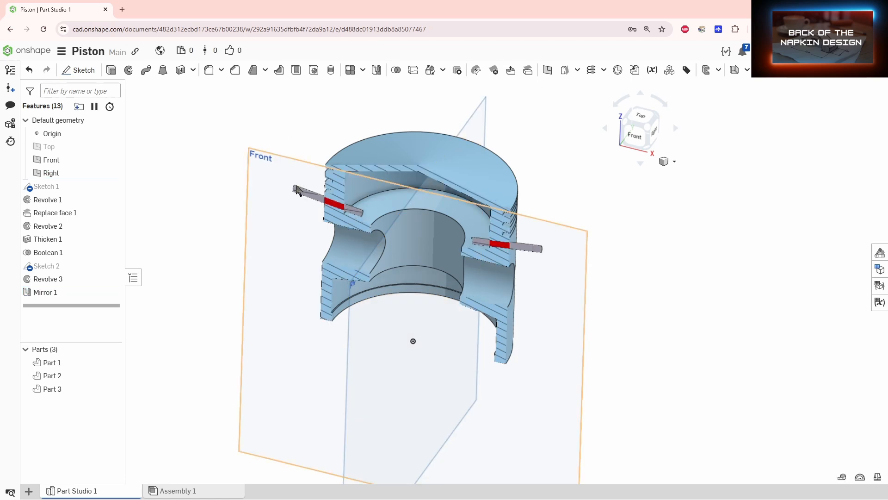
# Subtract both slanted cylinders, Part 3 and Part 2, from the piston body Part 1 with a Boolean to cut the oil holes
pyautogui.hotkey('shift', '1')
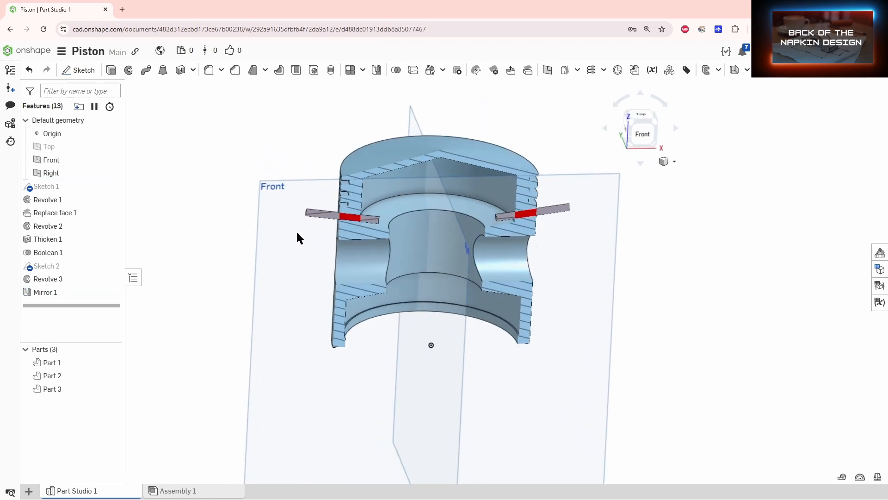
pyautogui.click(396, 70)
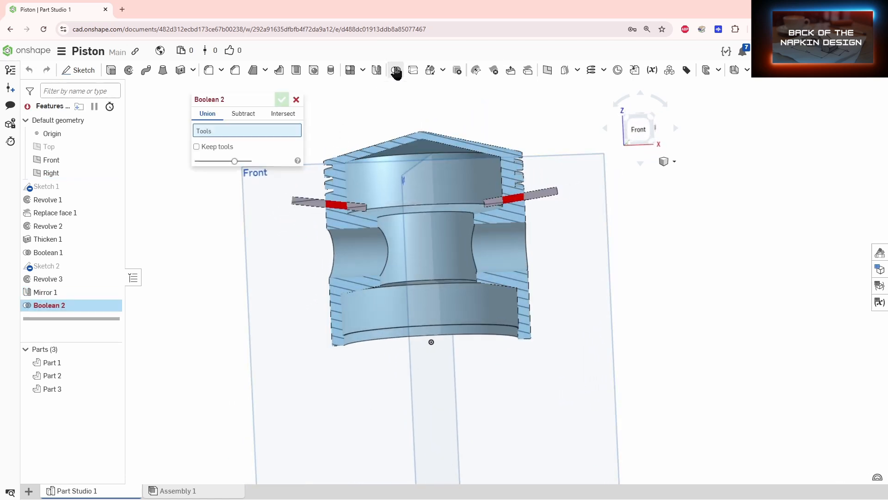
pyautogui.click(243, 114)
pyautogui.click(198, 146)
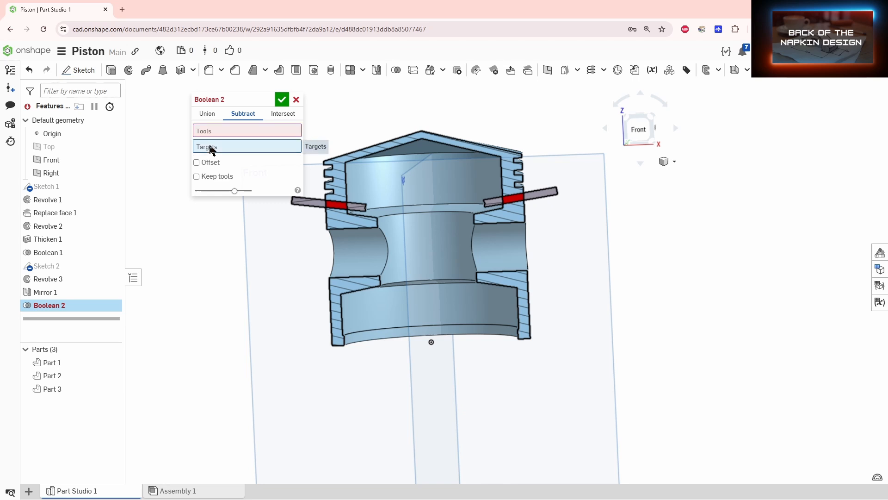
pyautogui.click(412, 168)
pyautogui.click(236, 132)
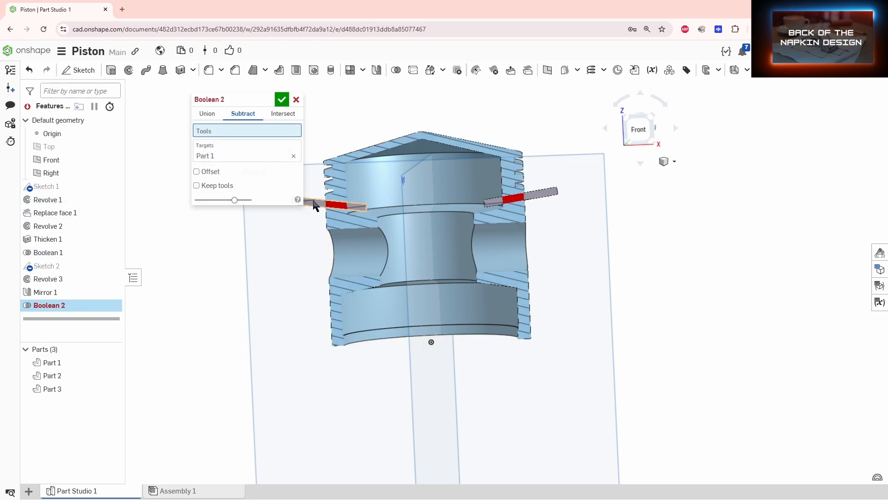
pyautogui.click(313, 205)
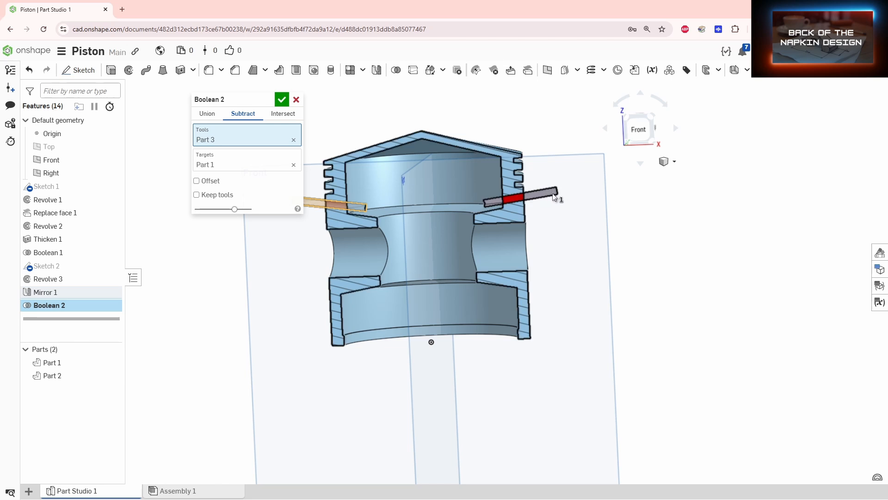
pyautogui.scroll(5, 555, 199)
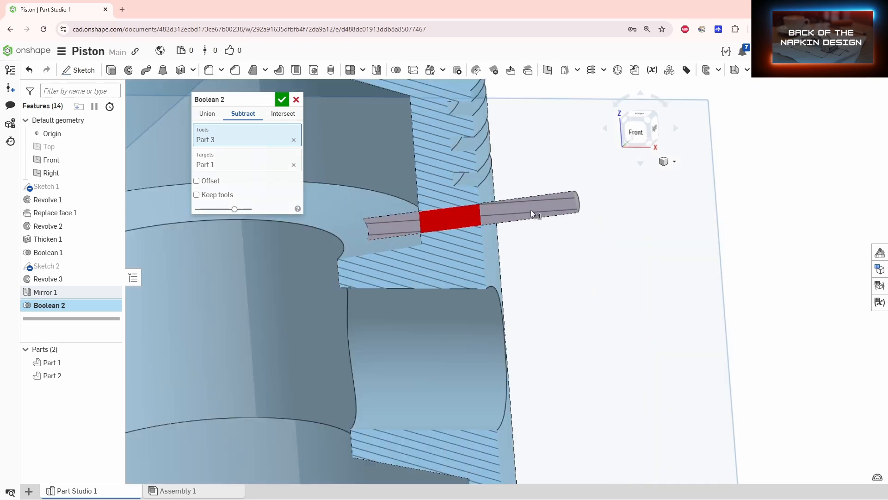
pyautogui.click(574, 202)
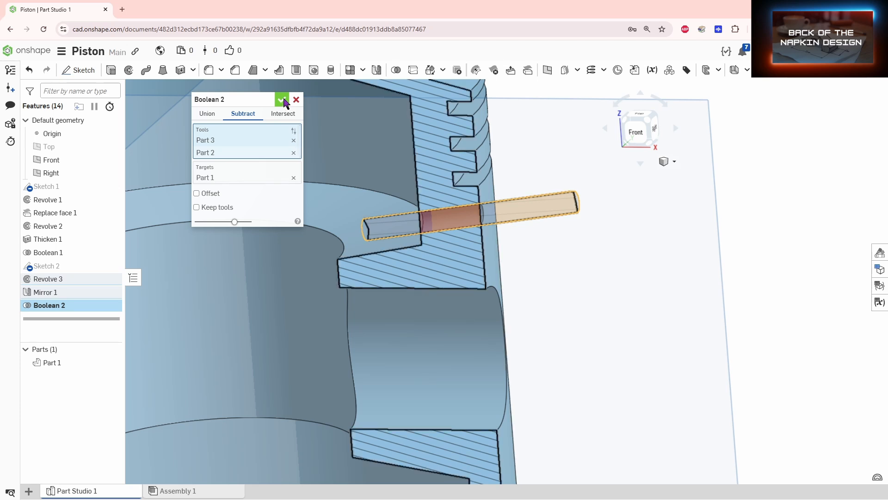
pyautogui.click(282, 100)
# Hide the Front and Right planes and turn off the section view to show the whole piston
pyautogui.scroll(-5, 297, 173)
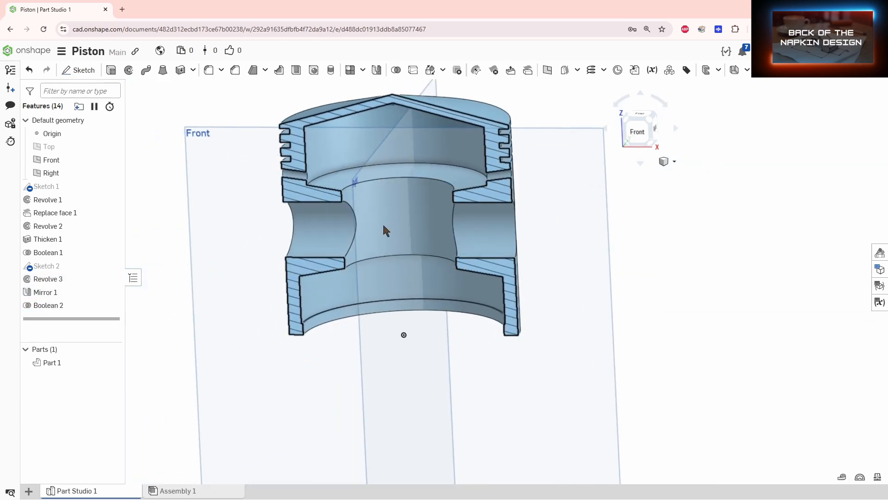
pyautogui.moveTo(383, 226); pyautogui.dragTo(394, 219, button='right')
pyautogui.moveTo(394, 219); pyautogui.dragTo(398, 262, button='middle')
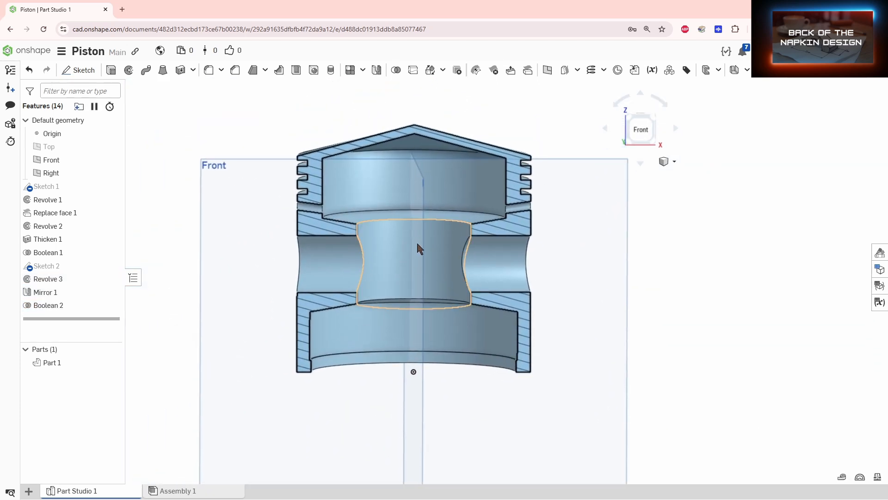
pyautogui.click(576, 165)
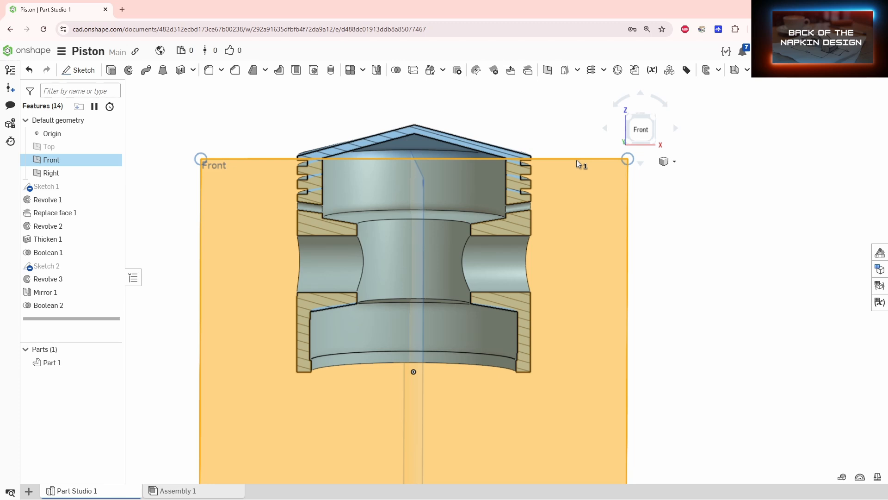
pyautogui.click(577, 160)
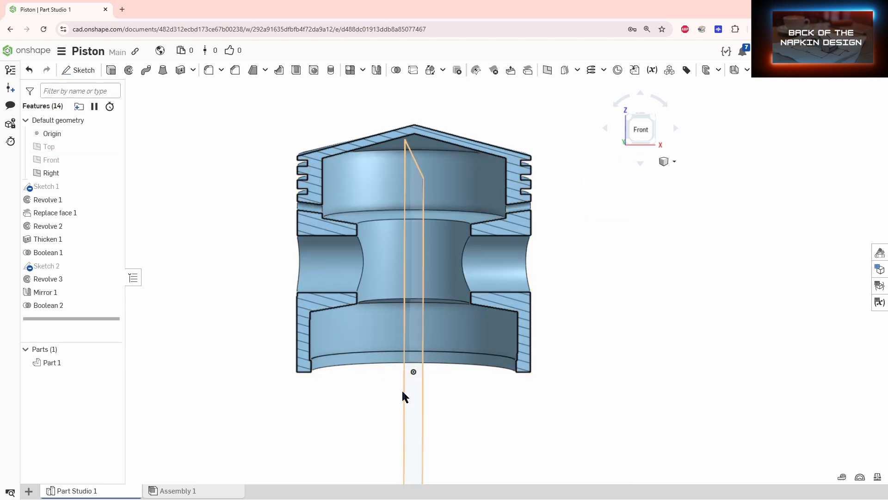
pyautogui.moveTo(546, 383)
pyautogui.mouseDown(button='right')
pyautogui.moveTo(546, 394)
pyautogui.moveTo(557, 383)
pyautogui.moveTo(534, 362)
pyautogui.moveTo(559, 374)
pyautogui.moveTo(569, 396)
pyautogui.moveTo(557, 385)
pyautogui.moveTo(564, 381)
pyautogui.mouseUp(button='right')
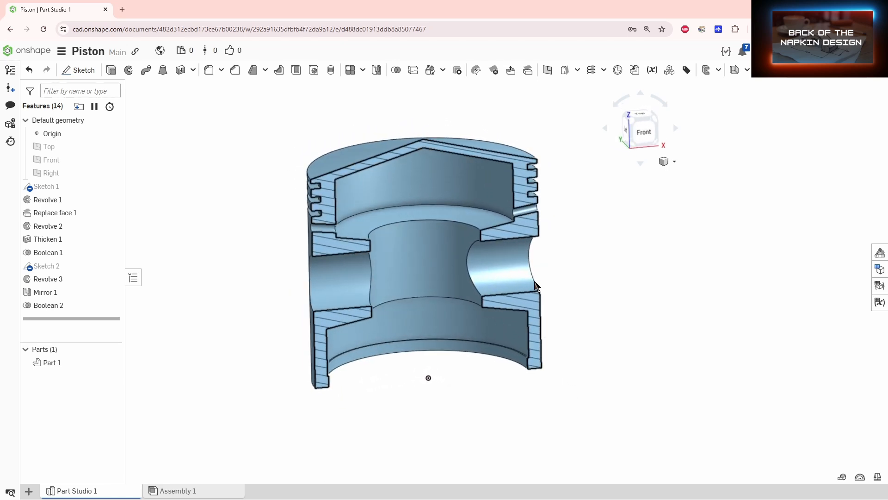
pyautogui.click(669, 165)
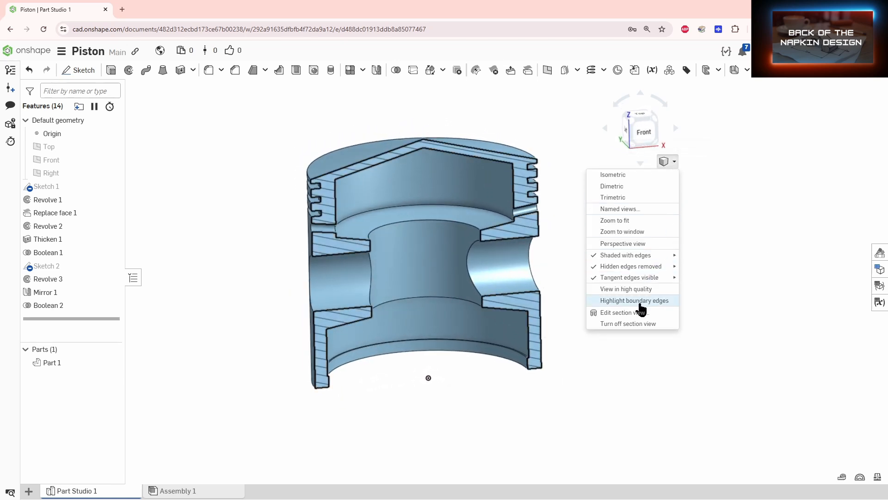
pyautogui.click(642, 323)
pyautogui.moveTo(646, 322); pyautogui.dragTo(725, 325, button='right')
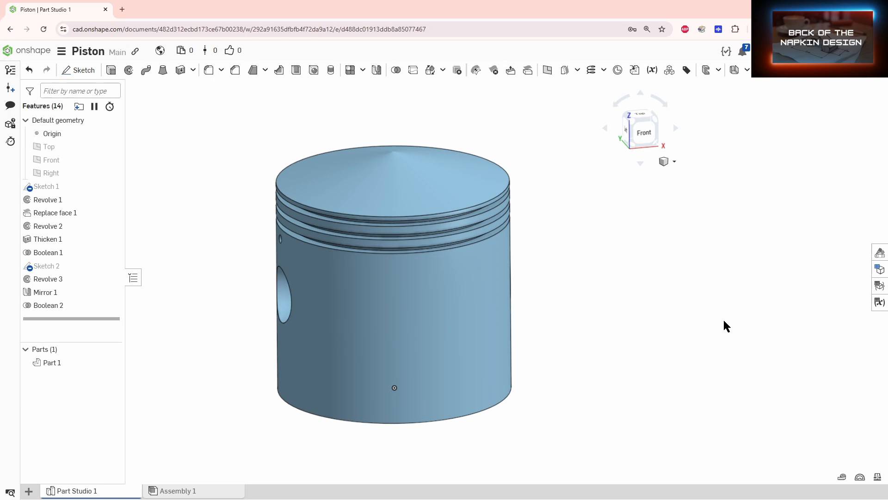
# Create a new drawing from the ANSI_B_MM.dwt template with the No views option
pyautogui.click(28, 491)
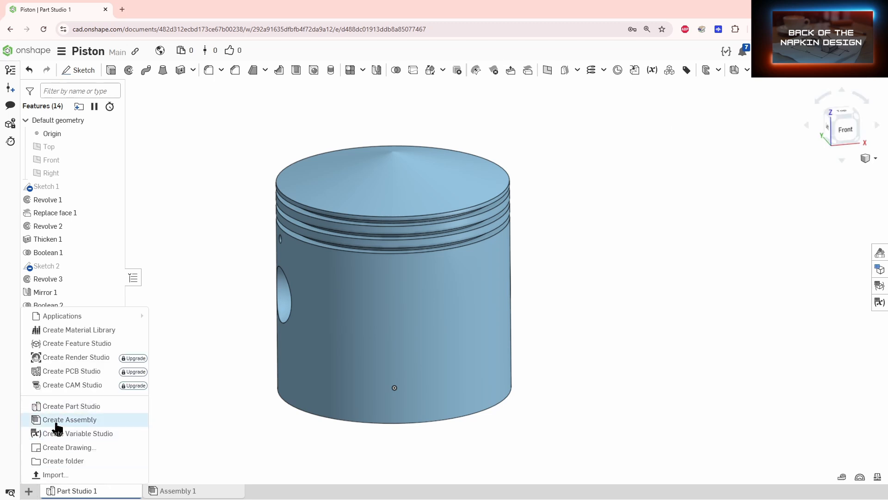
pyautogui.click(58, 448)
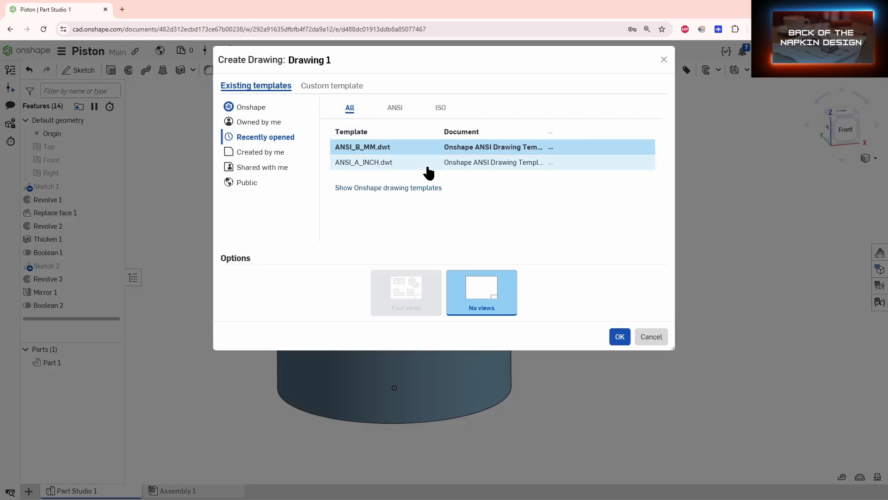
pyautogui.click(376, 148)
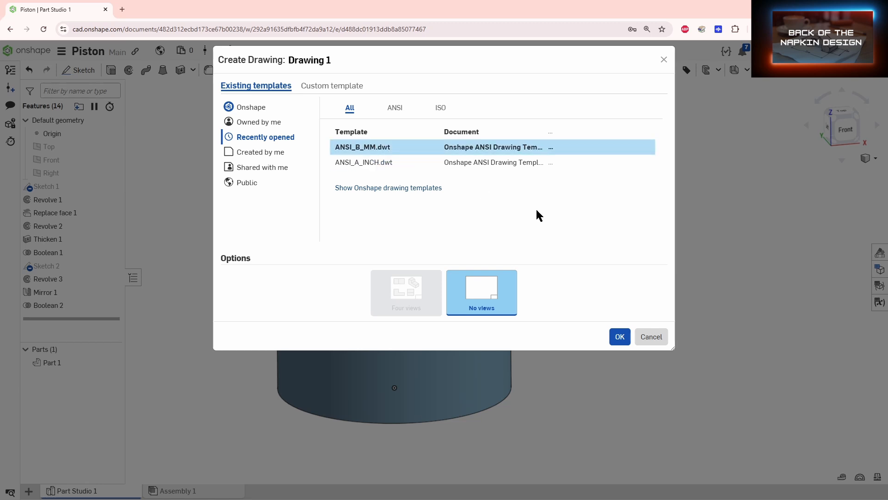
pyautogui.click(620, 337)
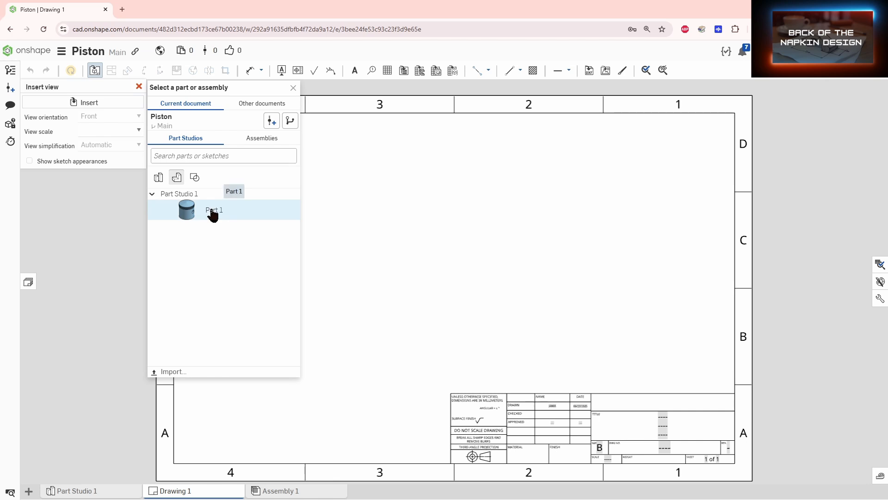
# Place a 1:1 front view of Part 1 above the title block and project a side view to its left
pyautogui.click(212, 213)
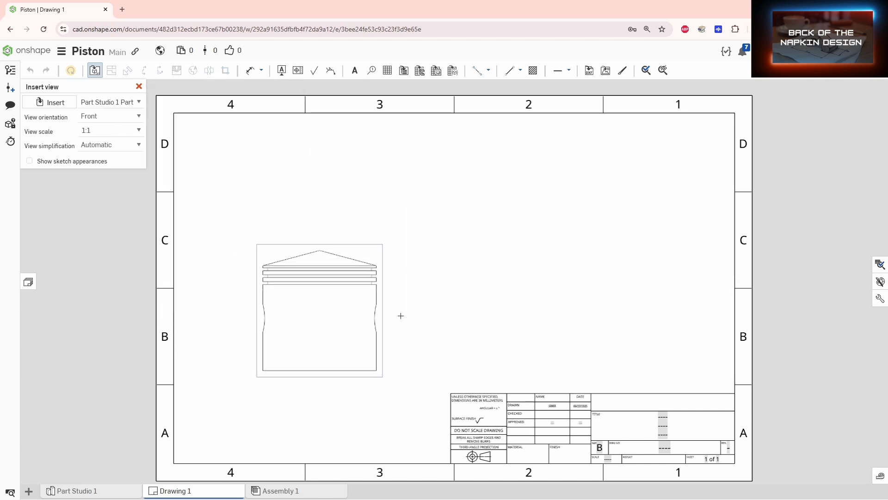
pyautogui.click(516, 302)
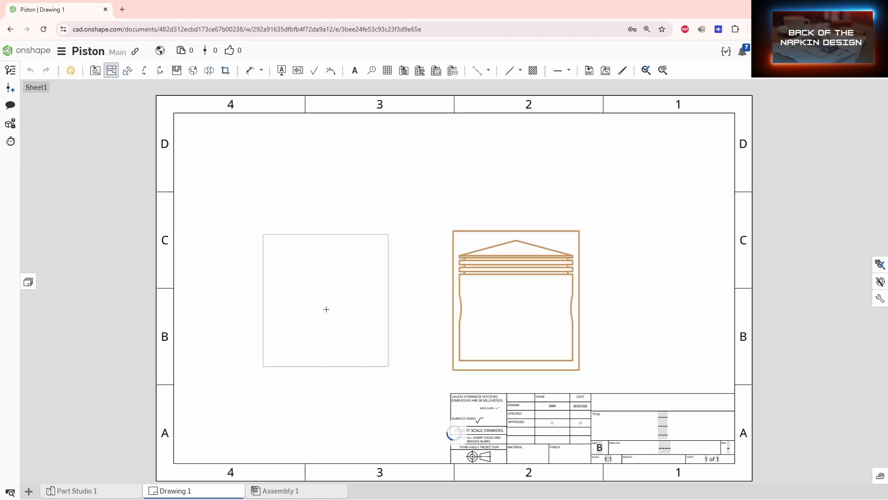
pyautogui.click(333, 325)
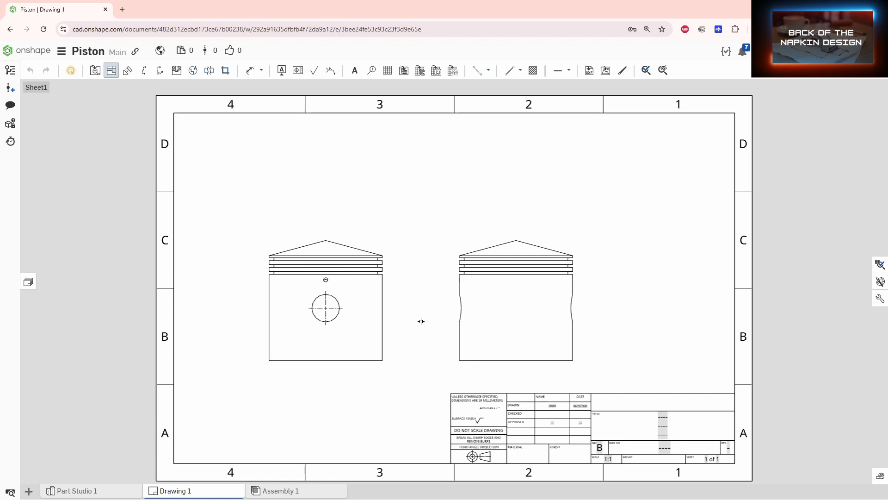
# Insert an isometric view of the piston at sheet scale 1:1 and position it in the sheet's upper-right corner
pyautogui.click(95, 71)
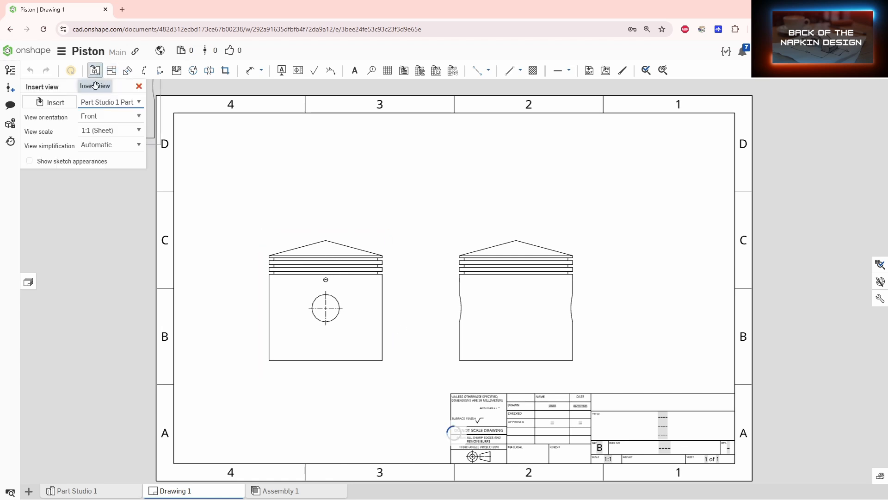
pyautogui.click(98, 117)
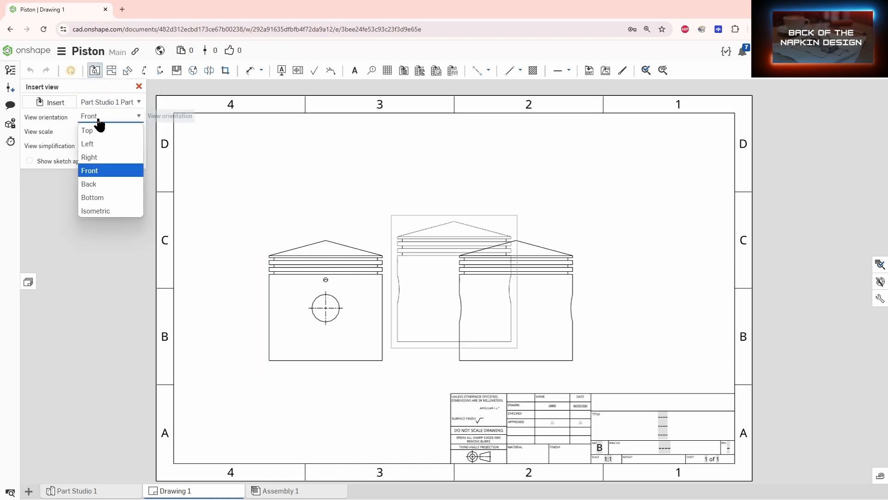
pyautogui.click(103, 210)
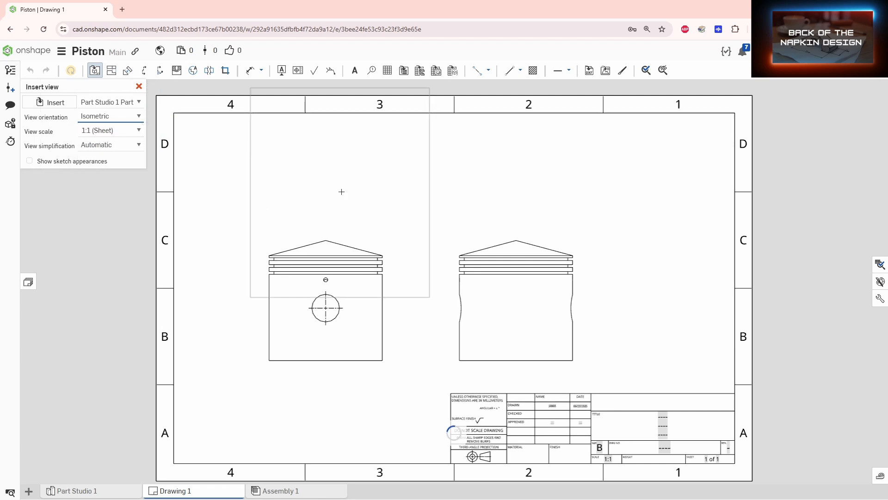
pyautogui.click(646, 201)
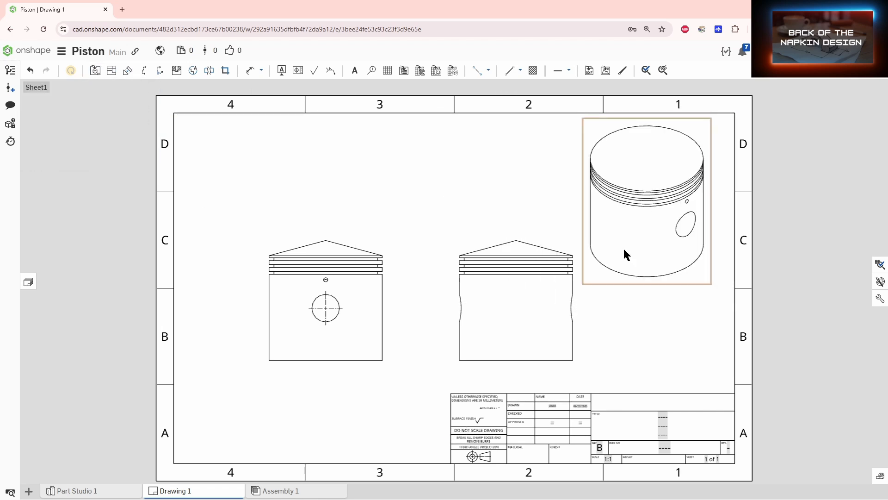
pyautogui.moveTo(629, 284); pyautogui.dragTo(655, 278)
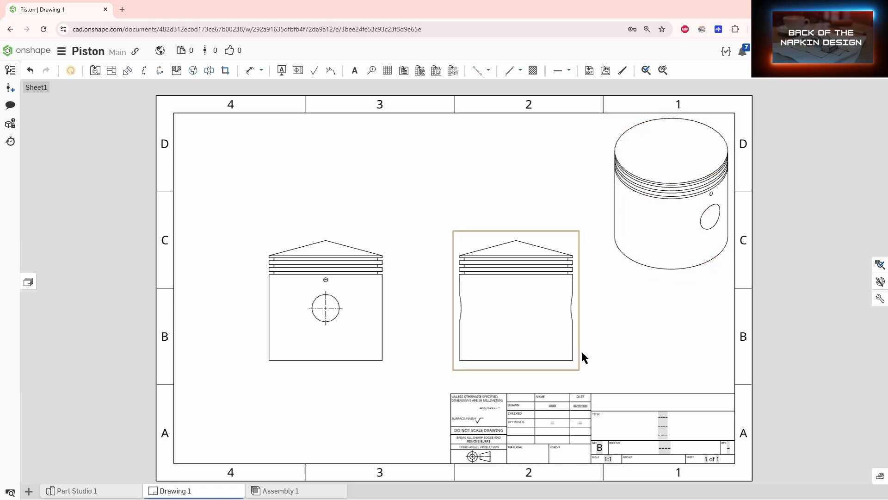
# Delete the front view above the title block from the sheet
pyautogui.press('Delete')
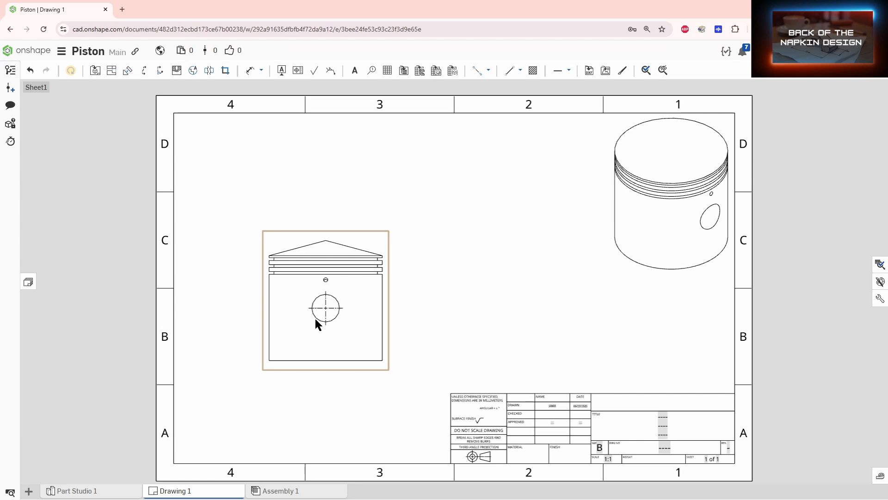
# Create vertical section view A through the pin hole's centre and place it beside the side view
pyautogui.click(144, 70)
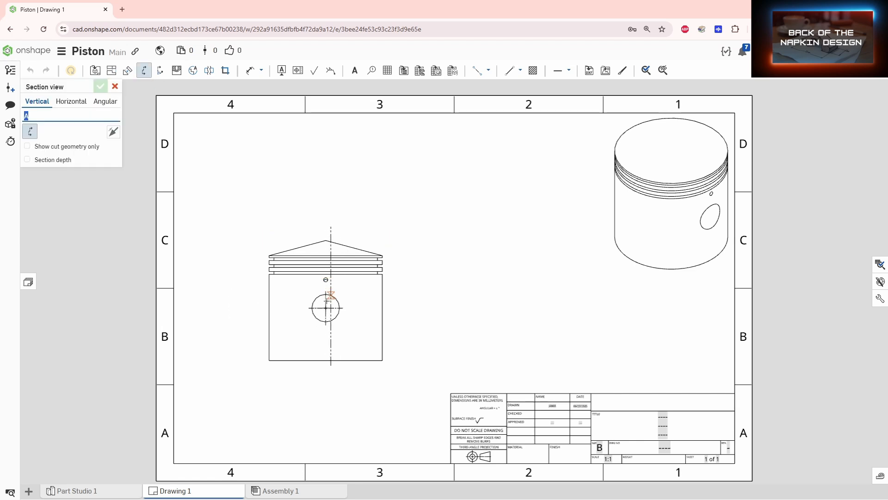
pyautogui.click(325, 308)
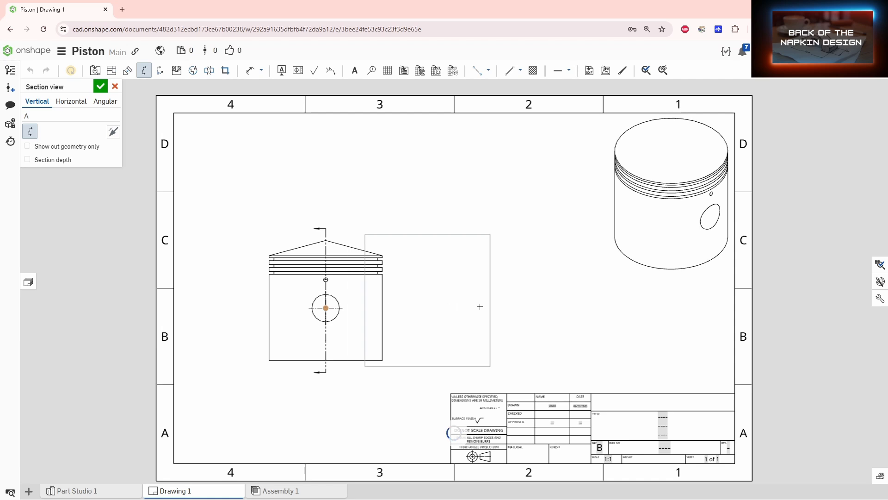
pyautogui.click(499, 306)
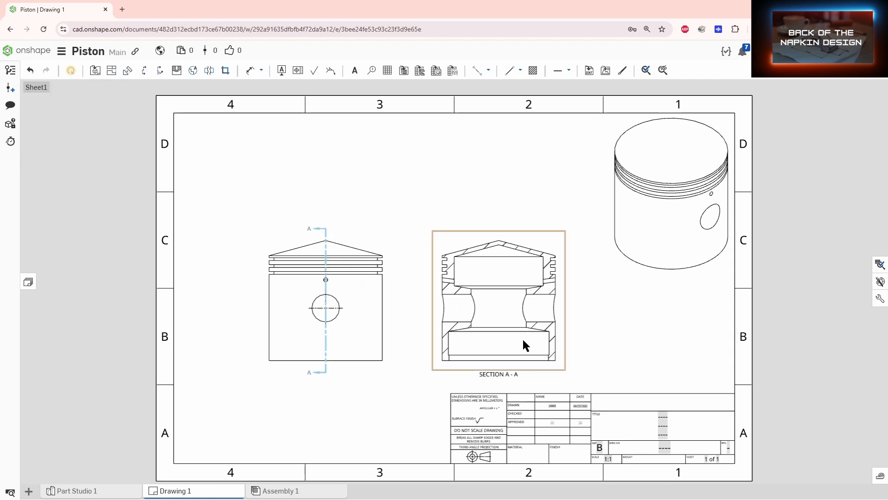
# Dimension the piston's overall outer width between its bottom corners in the section view, placed above the crown
pyautogui.scroll(3, 527, 341)
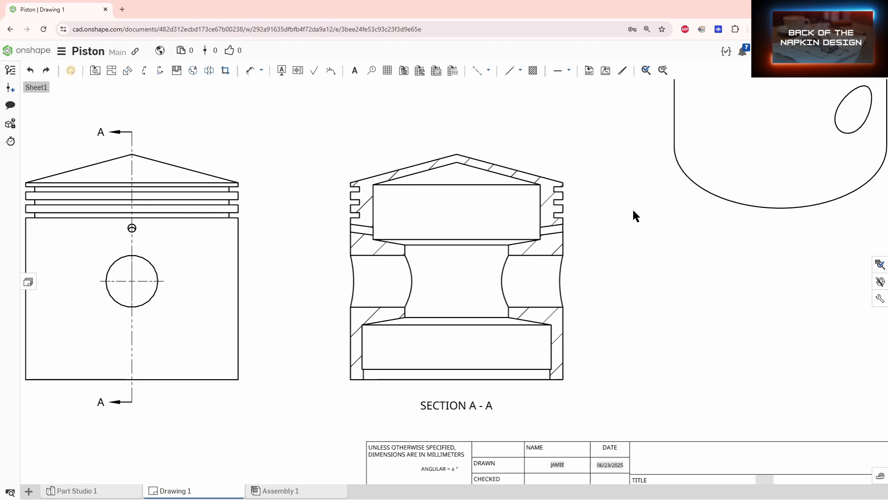
pyautogui.press('d')
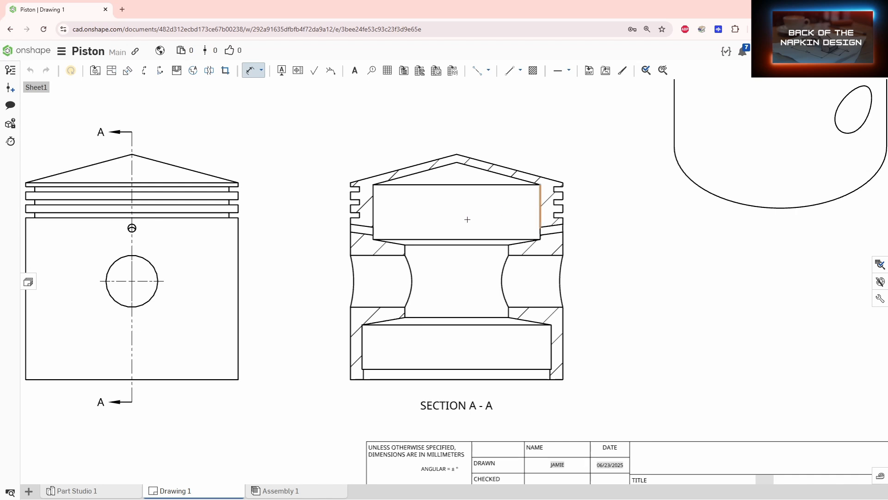
pyautogui.click(350, 379)
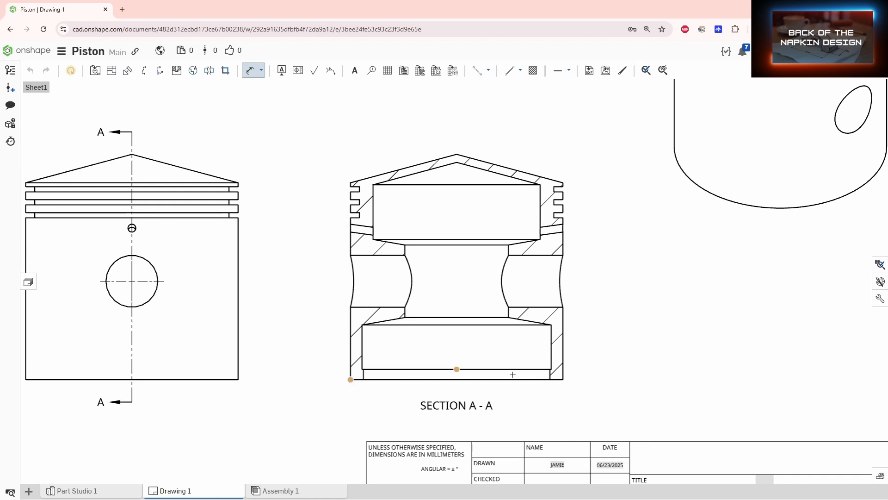
pyautogui.click(562, 379)
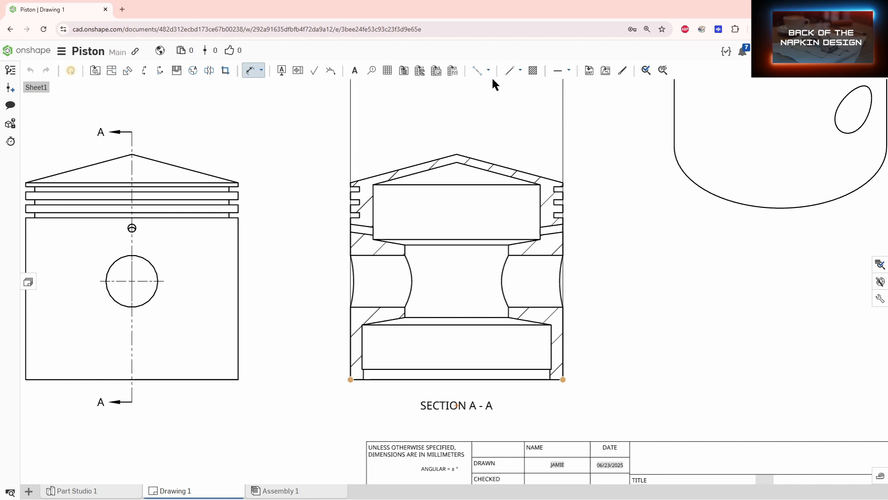
pyautogui.click(460, 111)
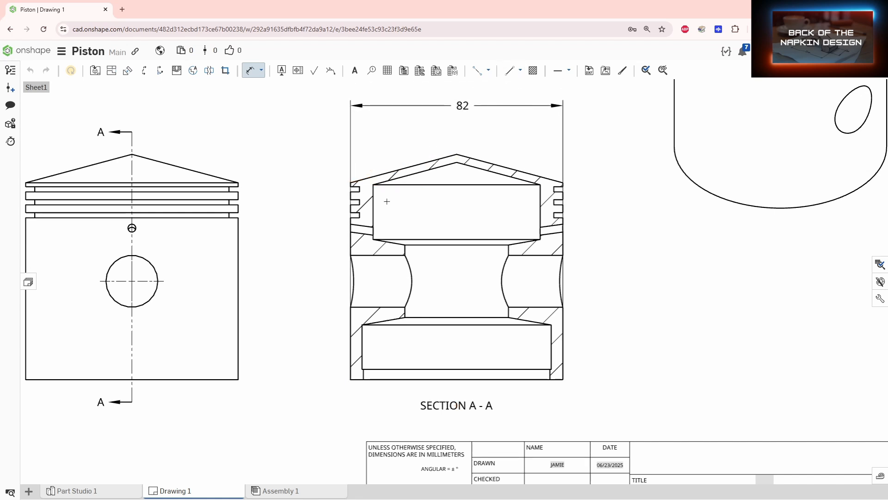
# Dimension the width between the opposite ring-groove bottoms in the section view, placed just below the overall width dimension
pyautogui.scroll(3, 367, 203)
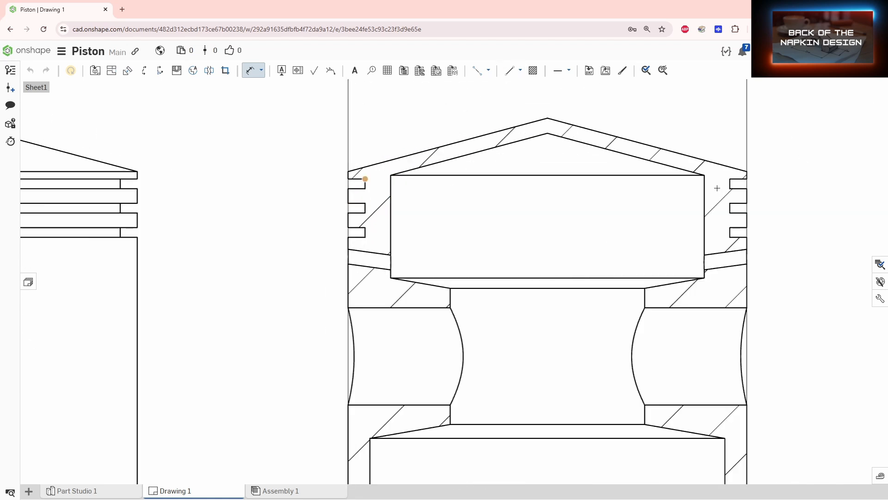
pyautogui.click(729, 179)
pyautogui.moveTo(598, 139)
pyautogui.mouseDown(button='middle')
pyautogui.moveTo(585, 260)
pyautogui.moveTo(604, 248)
pyautogui.mouseUp(button='middle')
pyautogui.click(538, 164)
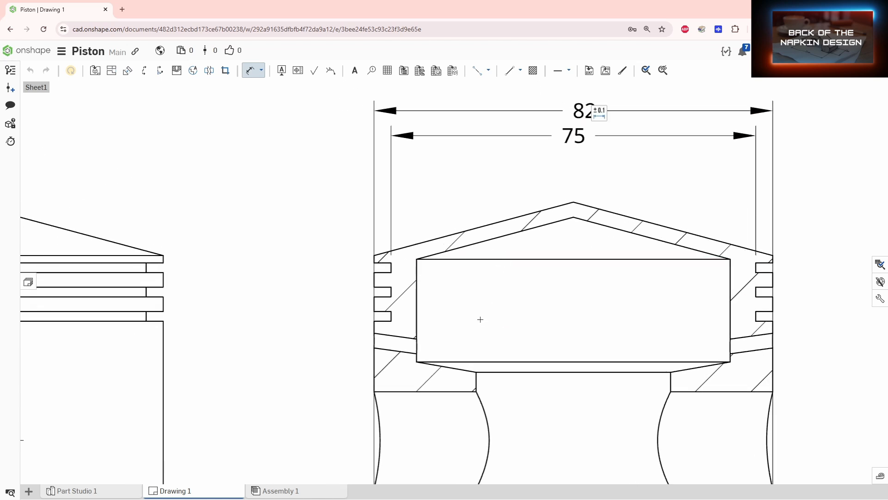
# Dimension the lowest ring groove's height and the land between it and the middle groove in the section view
pyautogui.click(381, 321)
pyautogui.click(383, 311)
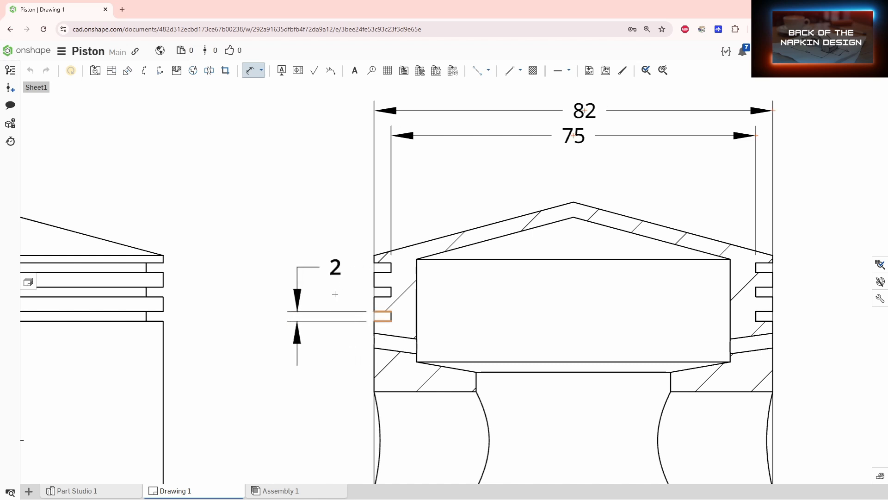
pyautogui.click(333, 294)
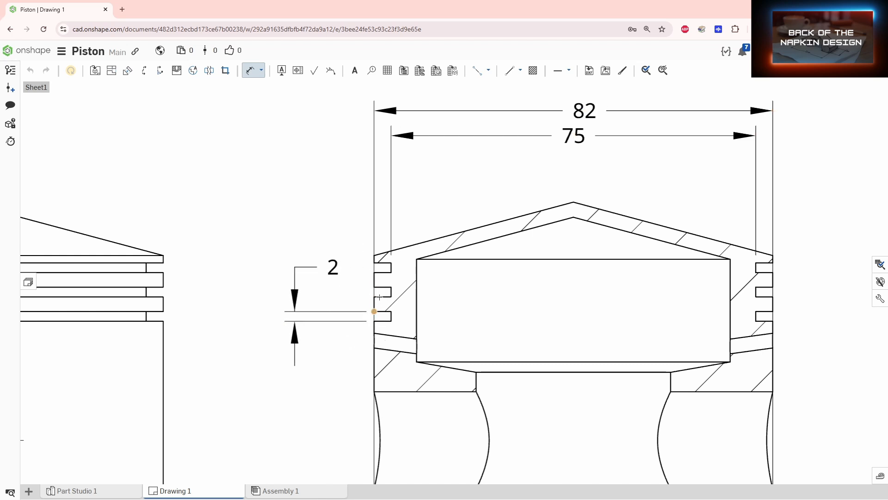
pyautogui.click(380, 296)
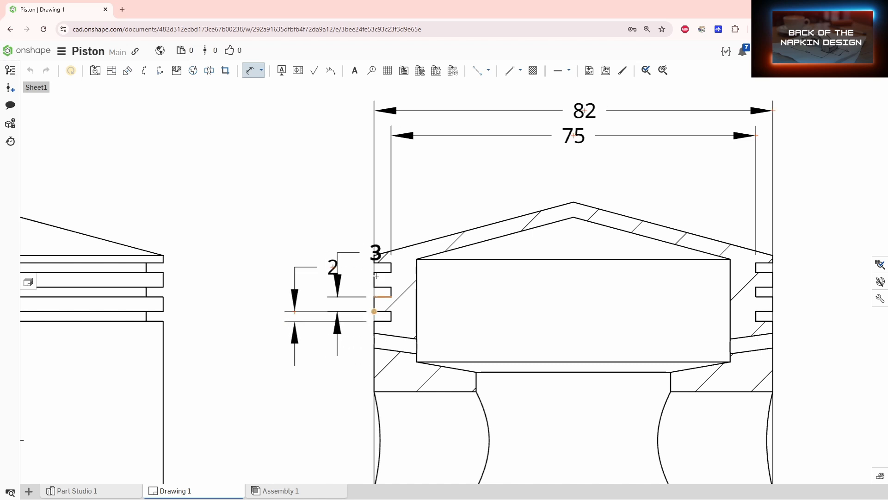
pyautogui.click(355, 285)
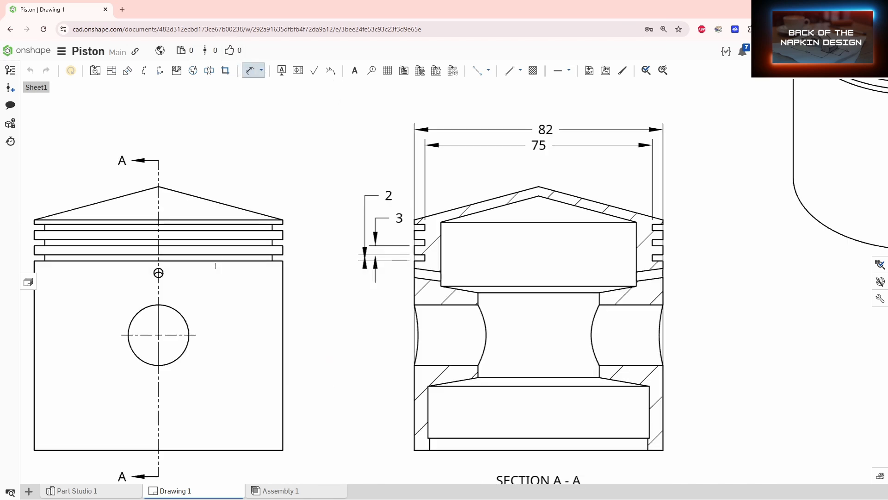
# Dimension the pin hole centre's distance from the skirt's upper edge in the side view and the pin hole's diameter in the section view
pyautogui.click(283, 261)
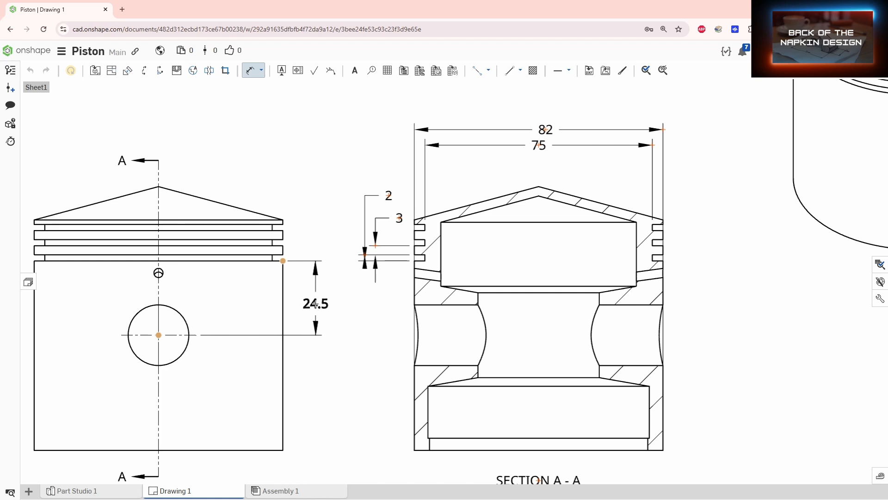
pyautogui.click(315, 303)
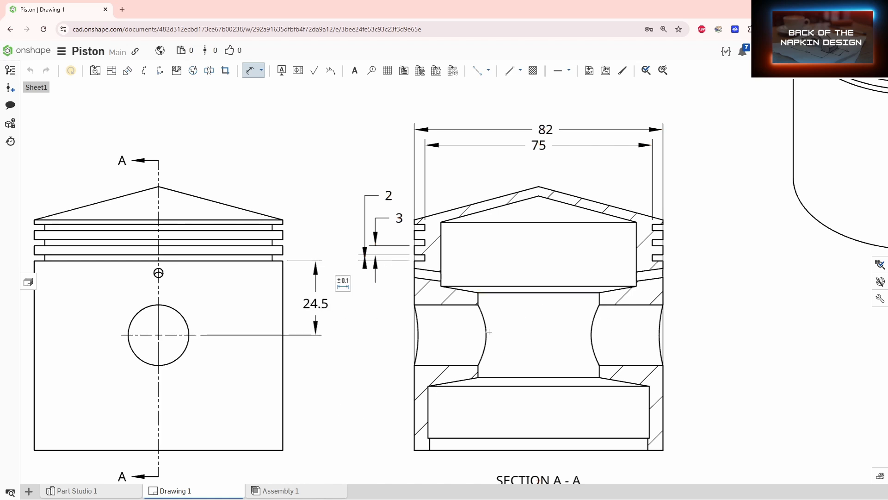
pyautogui.click(455, 304)
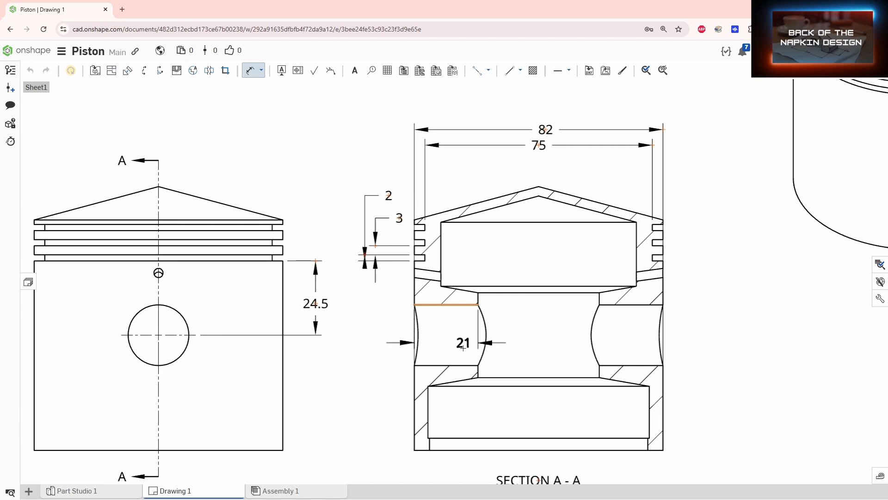
pyautogui.click(462, 365)
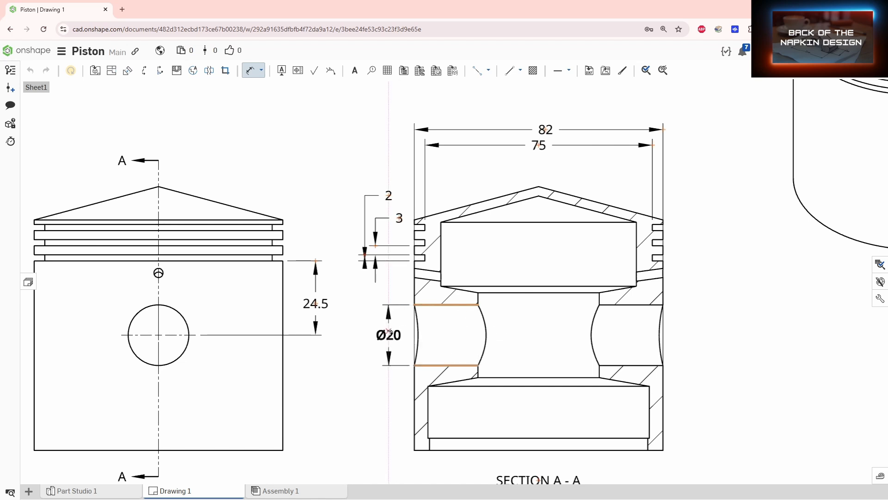
pyautogui.click(390, 335)
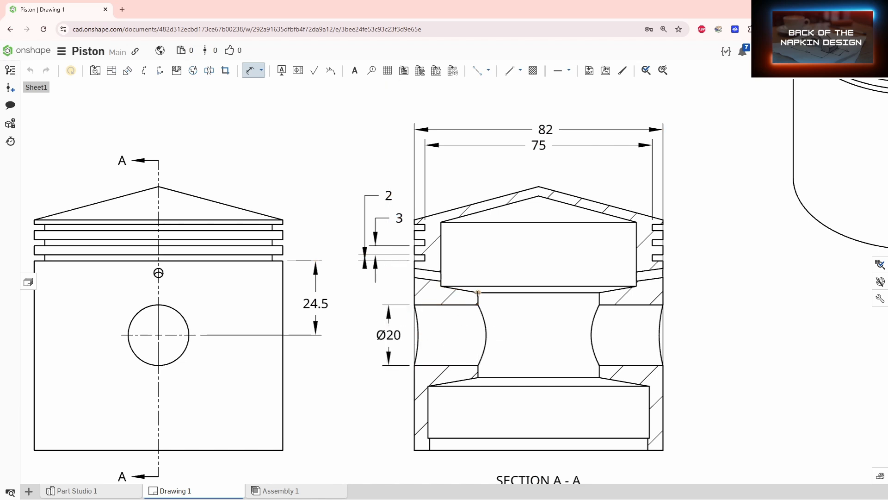
# Dimension the height and the diameter of the narrow central bore around the pin hole in the section view
pyautogui.click(478, 377)
pyautogui.click(505, 330)
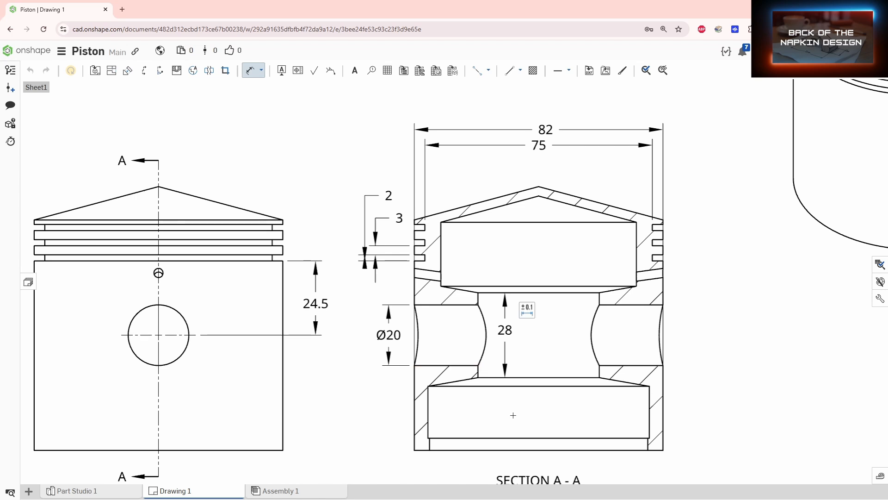
pyautogui.click(478, 372)
pyautogui.click(599, 371)
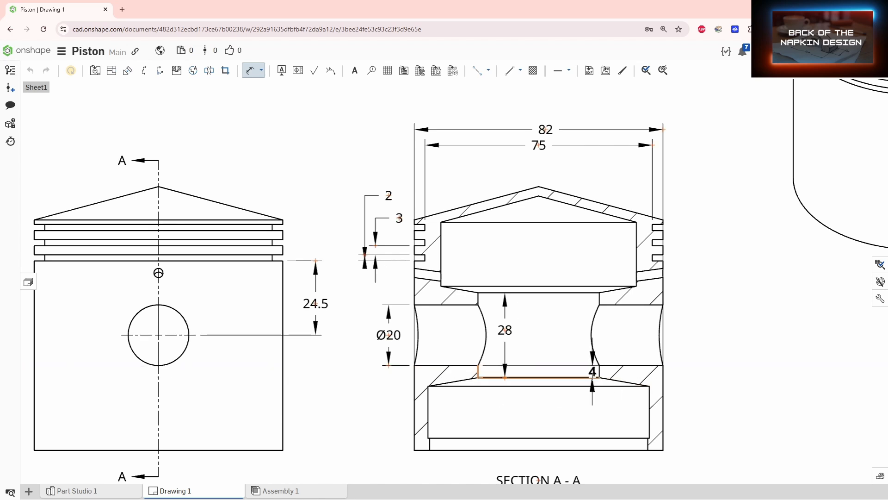
pyautogui.moveTo(553, 392); pyautogui.dragTo(564, 265, button='middle')
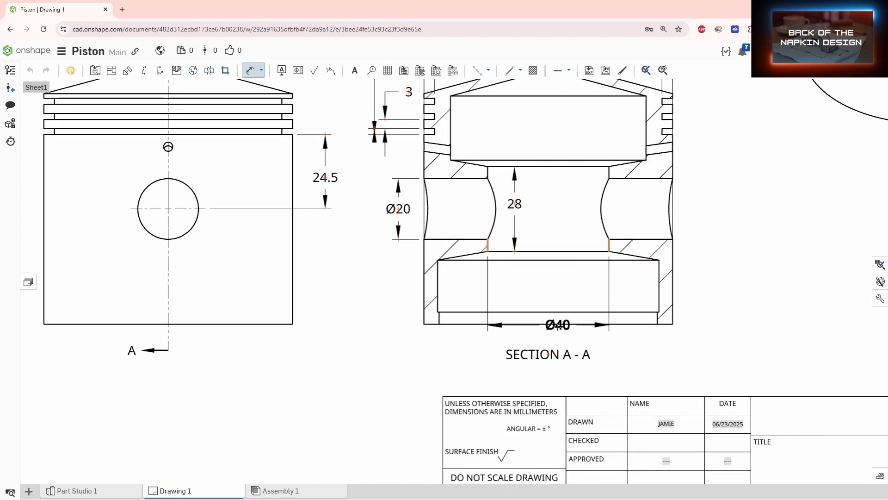
pyautogui.click(555, 332)
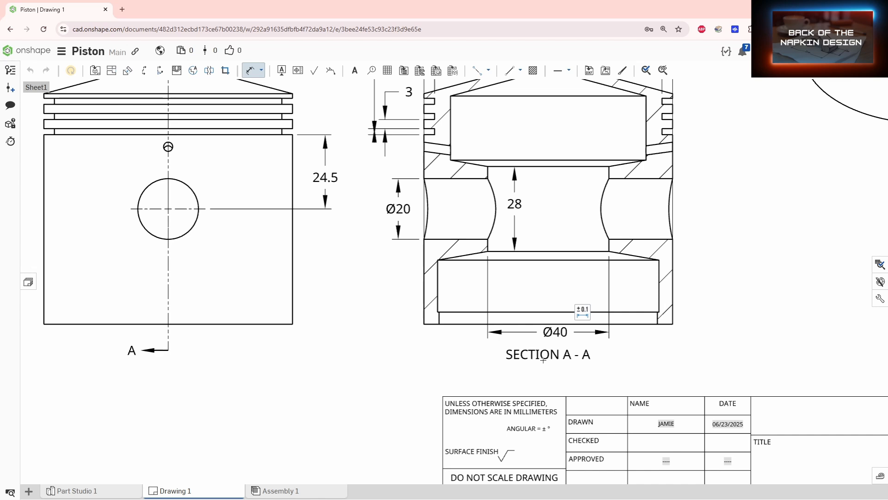
pyautogui.press('Escape')
# Move the aligned side and section views up the sheet, leaving more room above the title block
pyautogui.scroll(-4, 548, 360)
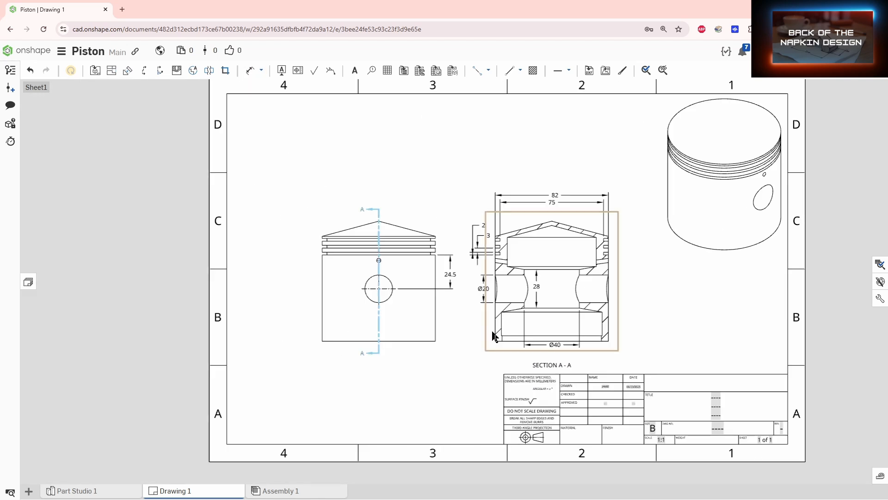
pyautogui.moveTo(484, 329); pyautogui.dragTo(481, 288)
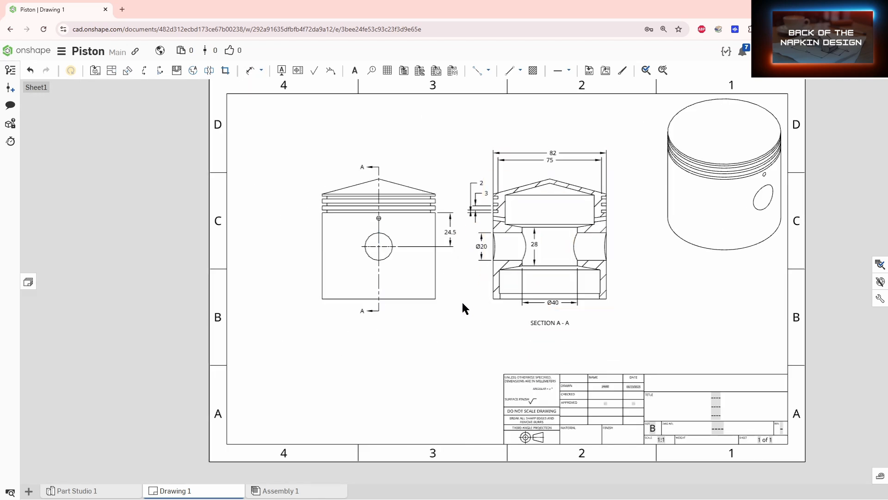
# Dimension the inner diameter of the lower skirt cavity, placed below the central bore's diameter in the section view
pyautogui.scroll(3, 545, 291)
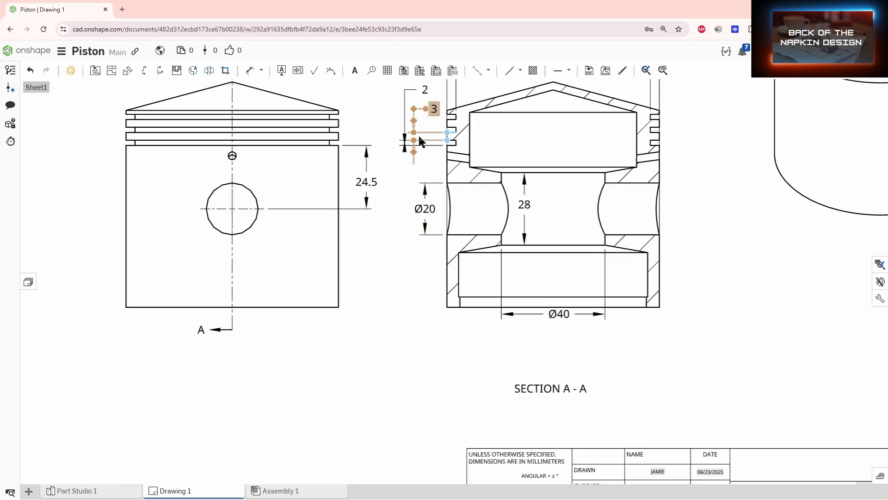
pyautogui.press('d')
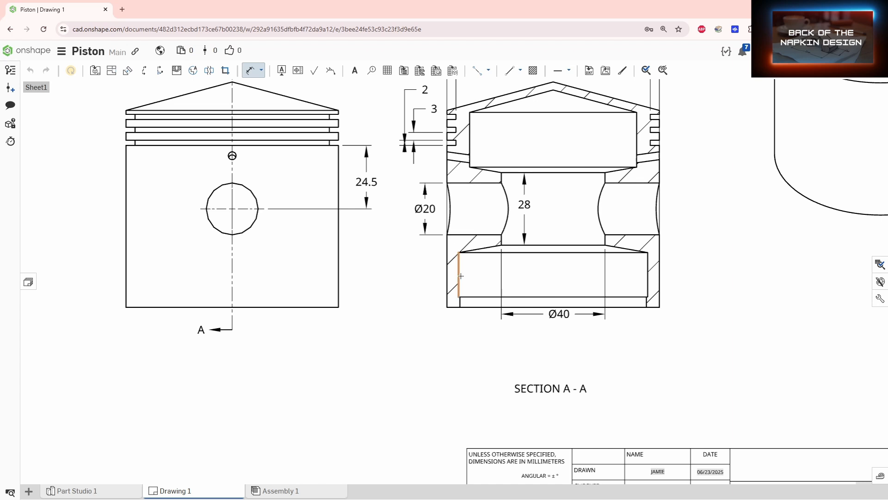
pyautogui.click(461, 276)
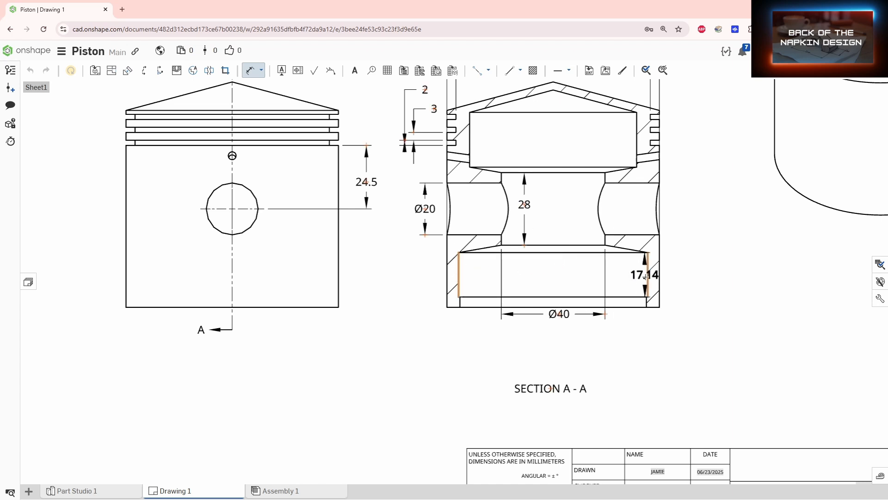
pyautogui.click(646, 277)
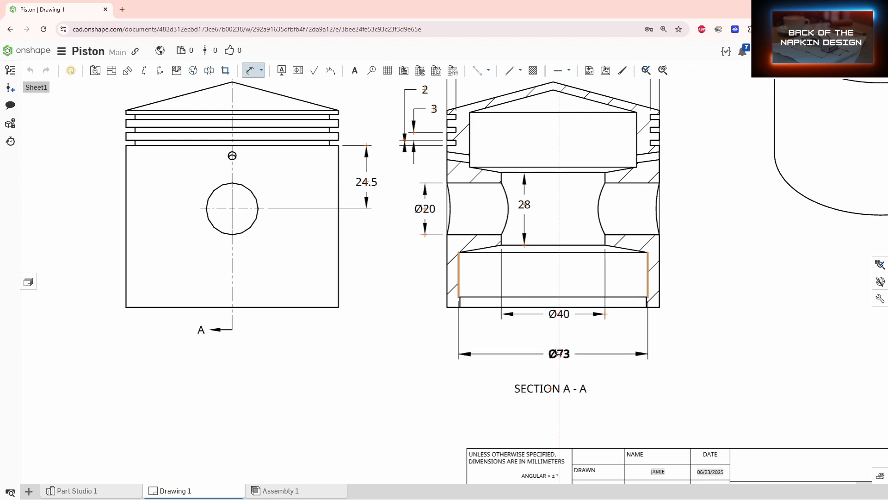
pyautogui.click(558, 355)
# Dimension the diameter of the opening at the skirt's bottom lip, placed between the other two diameters below the section view
pyautogui.scroll(4, 453, 301)
pyautogui.click(473, 294)
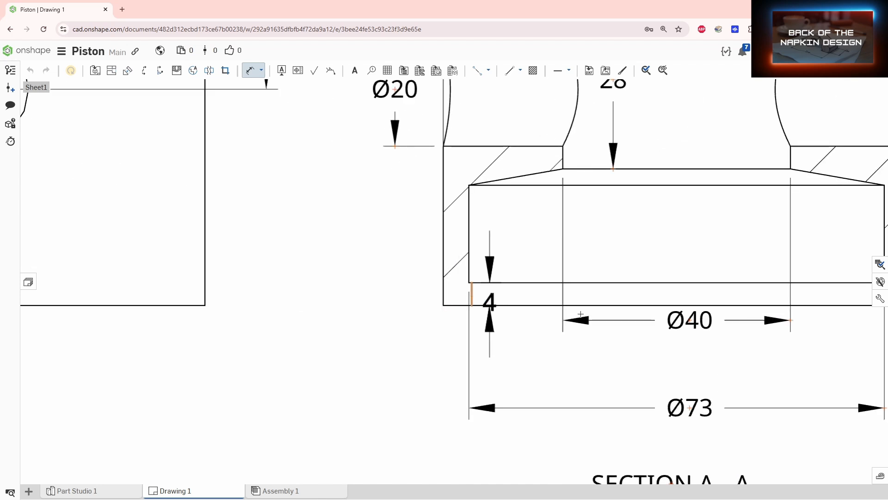
pyautogui.moveTo(810, 311); pyautogui.dragTo(625, 322, button='middle')
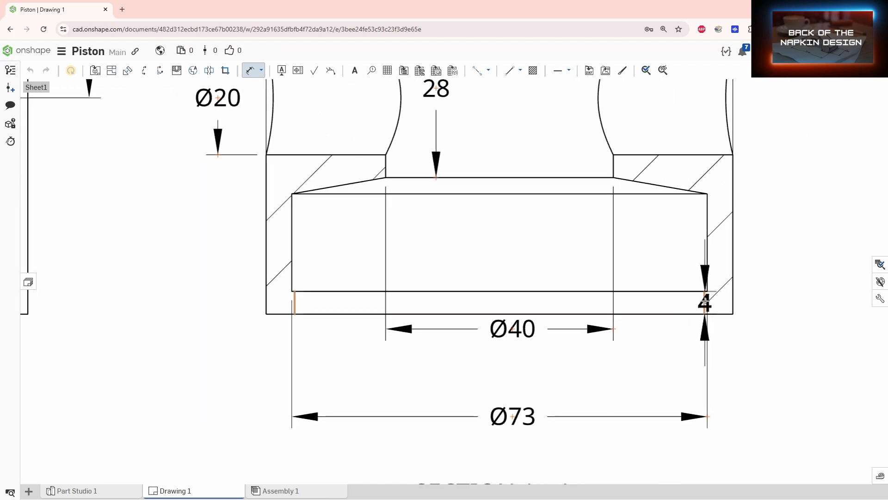
pyautogui.click(704, 303)
pyautogui.click(515, 387)
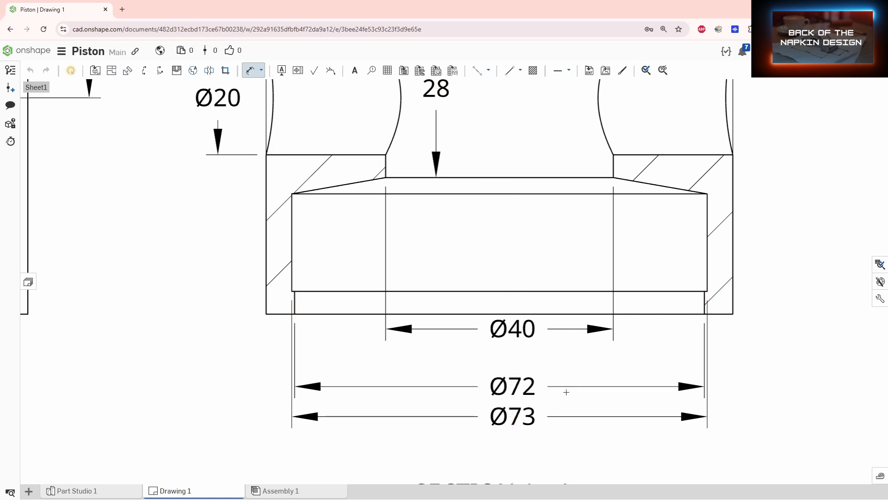
# Dimension the pin hole centre's height above the piston's bottom edge in the side view, aligned below the existing vertical dimension
pyautogui.scroll(-5, 572, 389)
pyautogui.press('d')
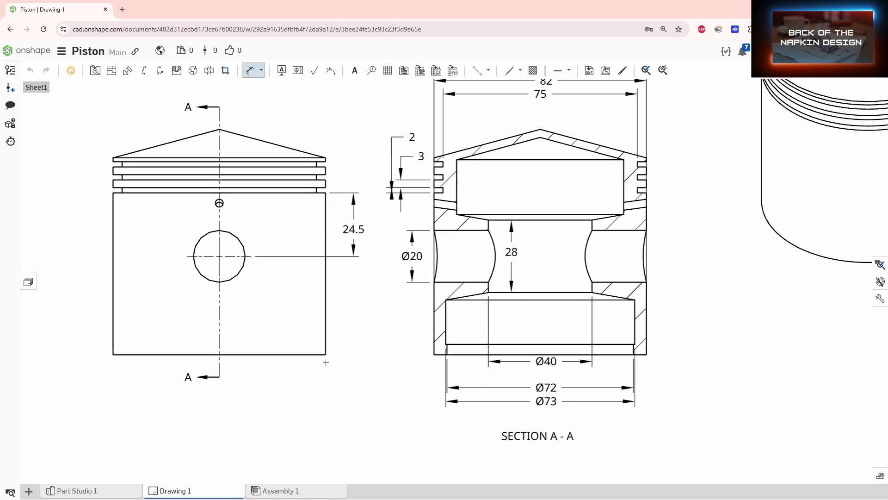
pyautogui.click(292, 355)
pyautogui.click(219, 256)
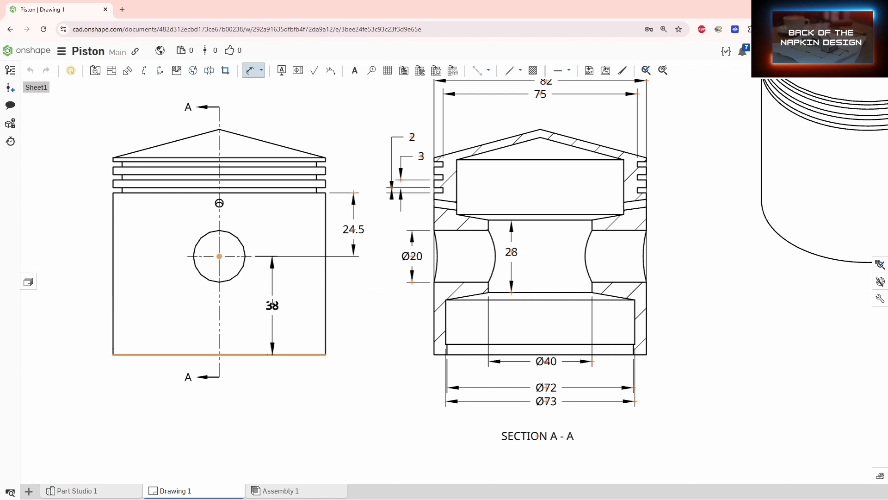
pyautogui.click(354, 300)
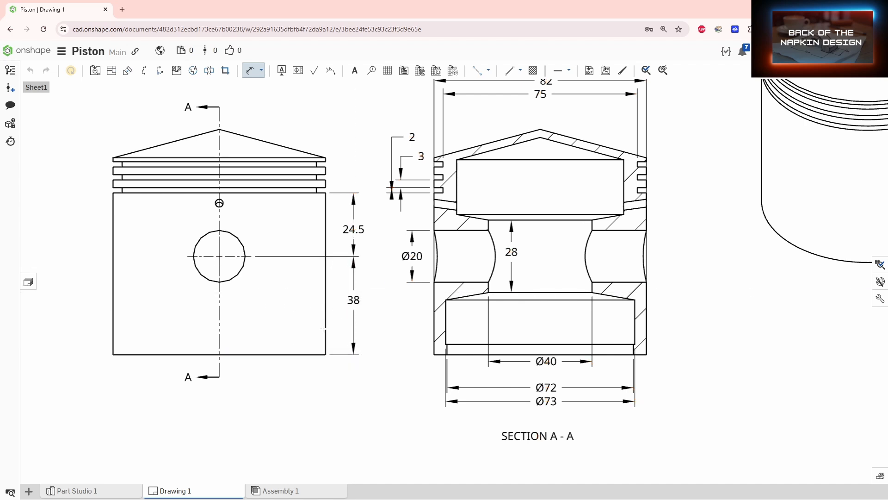
# Dimension the upper cavity's diameter in the section view, placed above the crown beneath the ring groove diameter
pyautogui.click(458, 184)
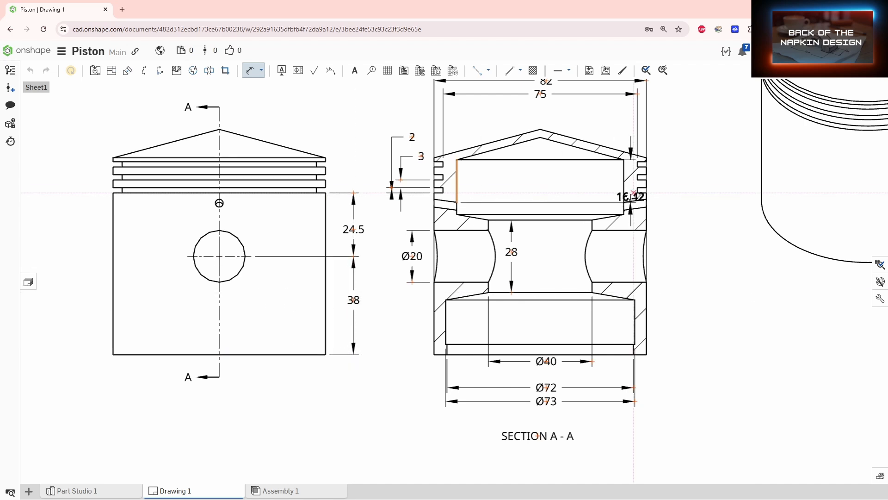
pyautogui.click(625, 185)
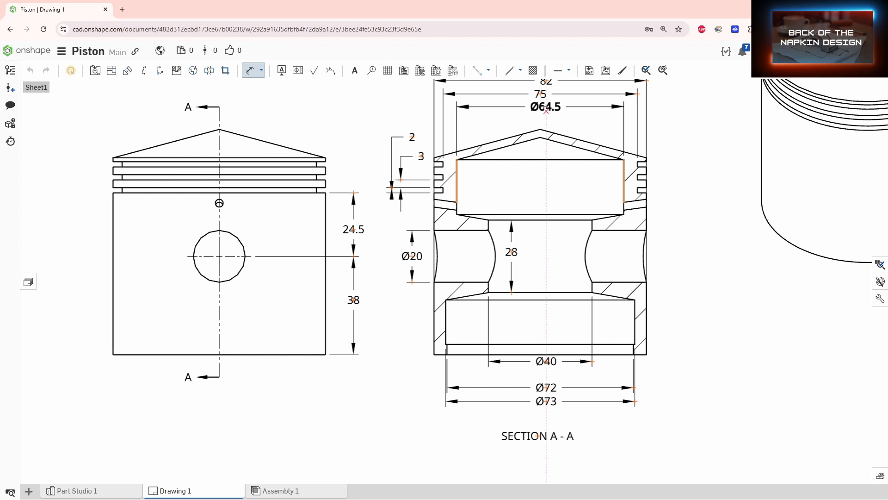
pyautogui.click(540, 109)
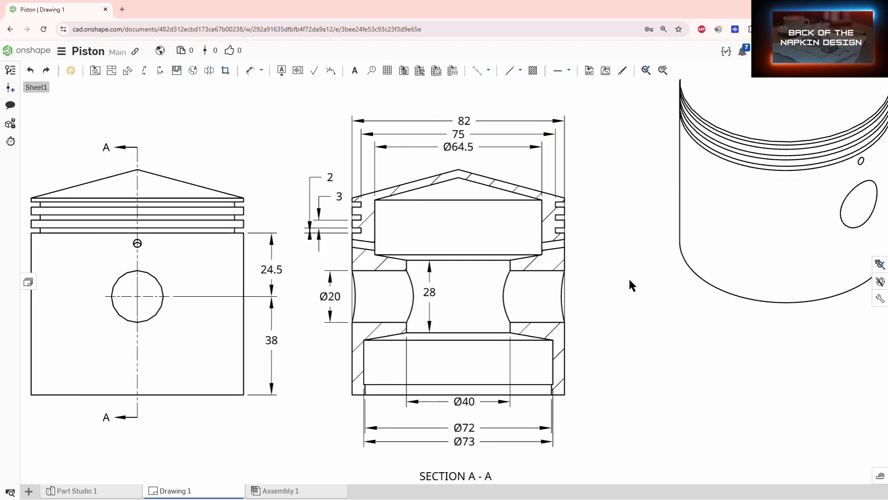
# Add a line-to-line angular dimension between the crown's sloped edge and the piston's bottom edge, with its text placed just above the crown
pyautogui.click(260, 71)
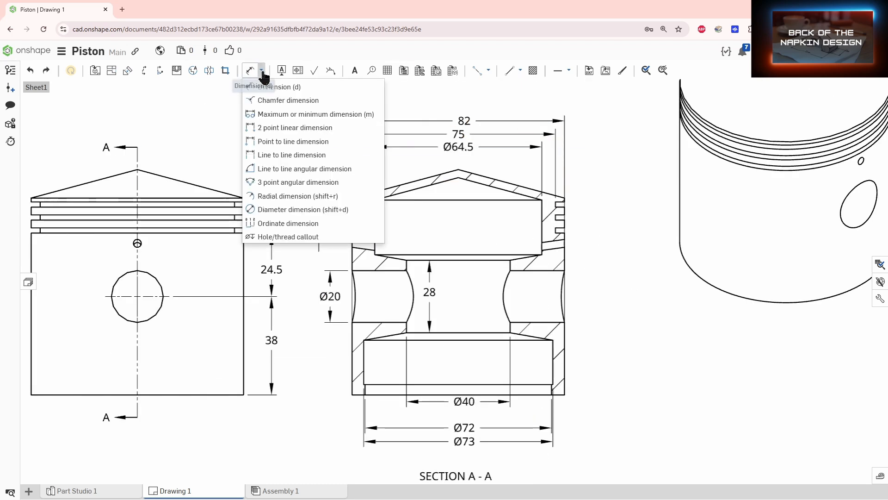
pyautogui.click(279, 169)
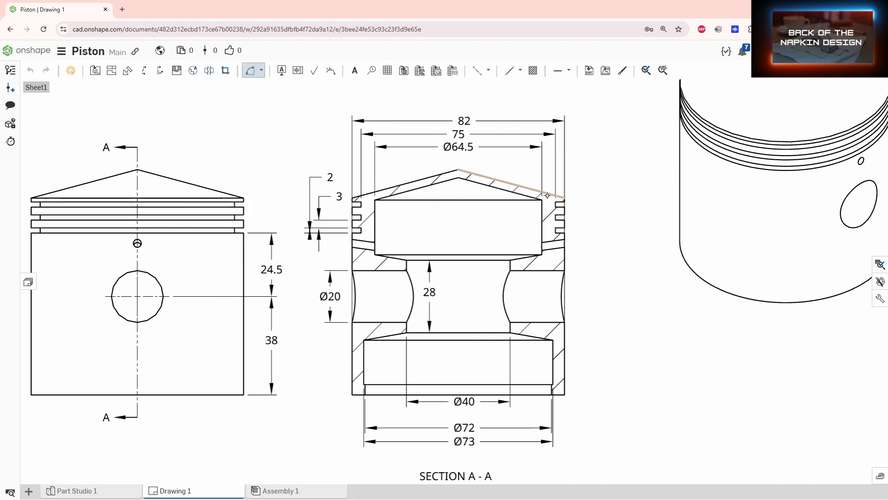
pyautogui.click(548, 394)
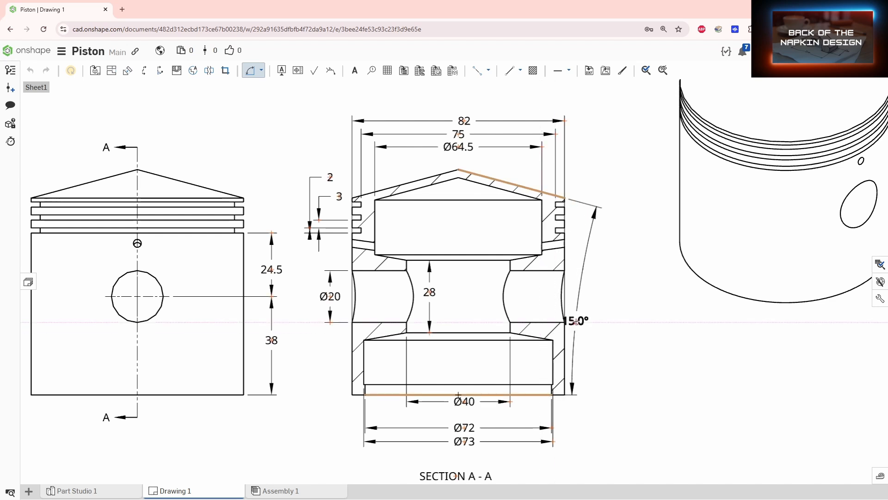
pyautogui.click(594, 301)
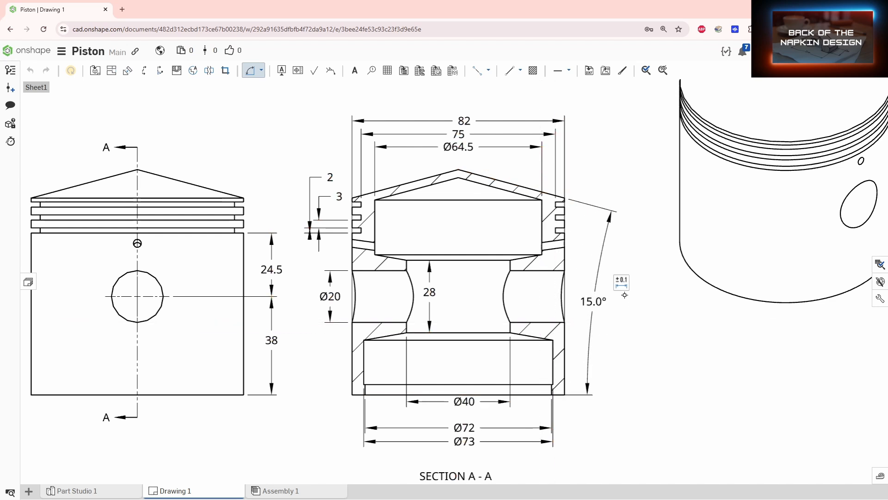
pyautogui.moveTo(592, 303)
pyautogui.mouseDown()
pyautogui.moveTo(590, 149)
pyautogui.moveTo(579, 141)
pyautogui.moveTo(521, 167)
pyautogui.mouseUp()
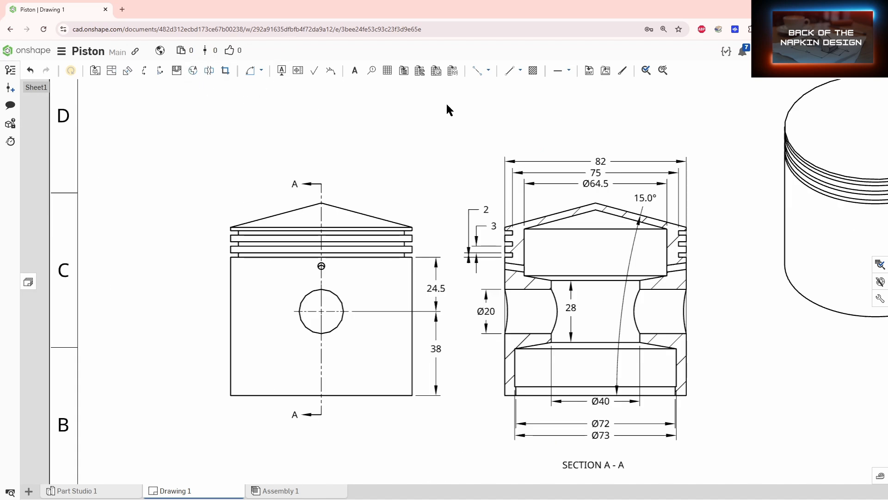
# Dimension the piston's overall height from the crown's peak to the bottom edge, placed on the outer side of the section view
pyautogui.press('d')
pyautogui.click(596, 203)
pyautogui.click(754, 357)
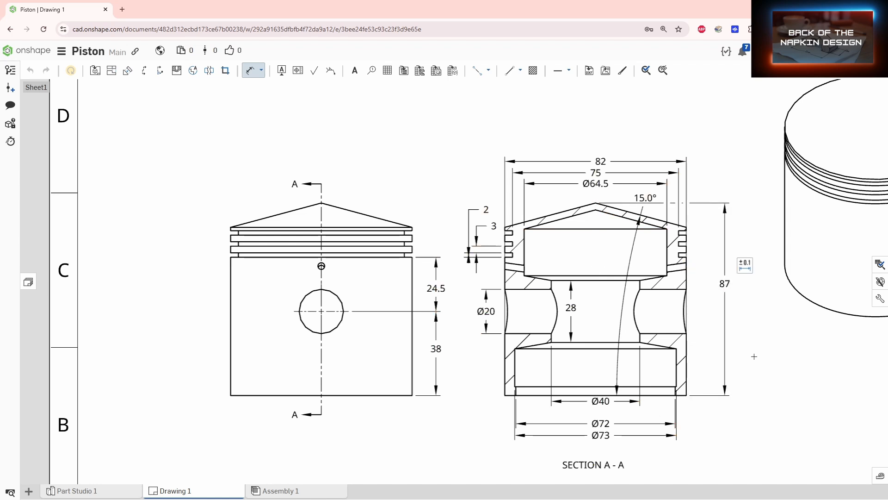
# Dimension the height of the skirt's bottom lip in the section view, placed beside the outer wall below the pin hole diameter
pyautogui.scroll(3, 755, 357)
pyautogui.scroll(-1, 514, 301)
pyautogui.scroll(3, 440, 318)
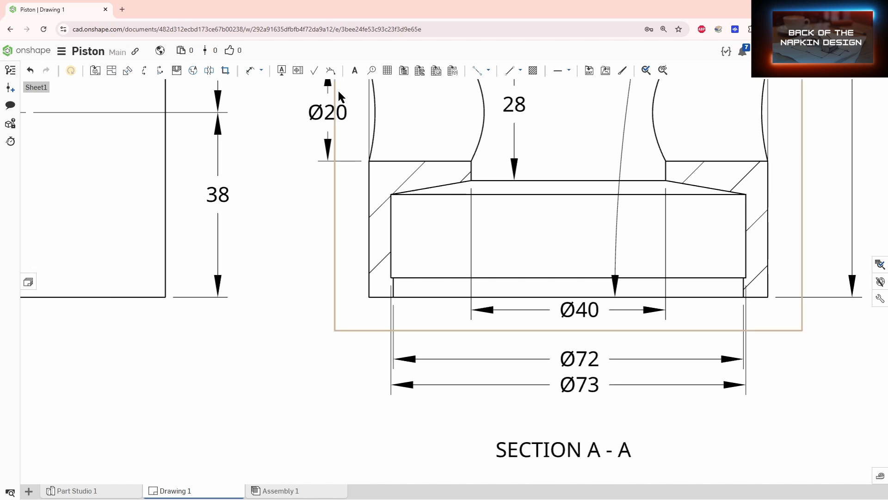
pyautogui.click(250, 70)
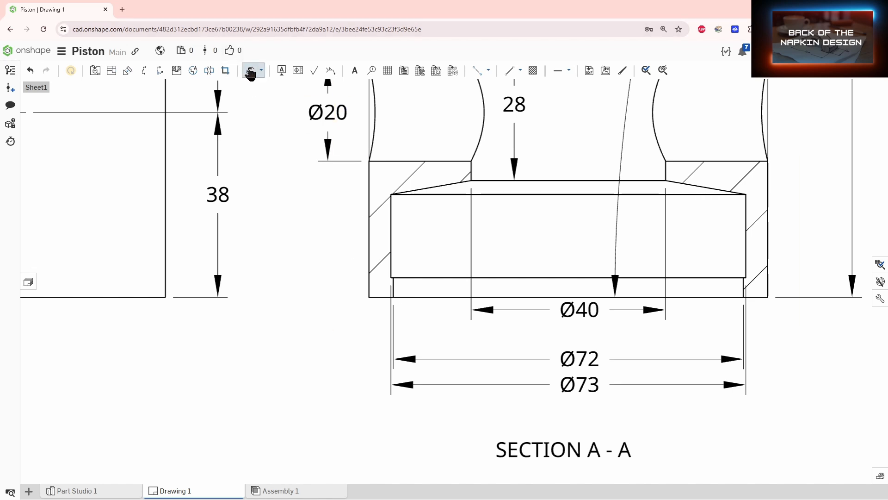
pyautogui.click(409, 297)
pyautogui.click(407, 278)
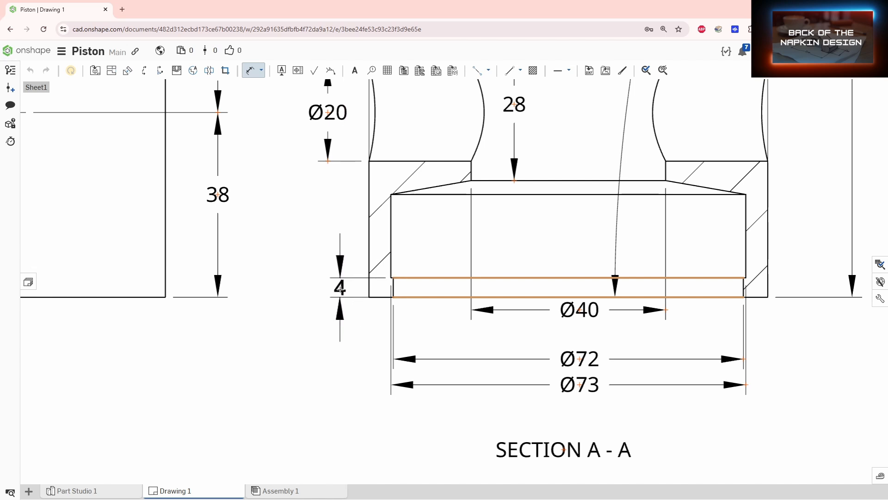
pyautogui.click(339, 287)
# Dimension the height from the piston's bottom edge to the lower skirt cavity's upper corner, placed outside the lip height dimension
pyautogui.moveTo(349, 245); pyautogui.dragTo(411, 277, button='middle')
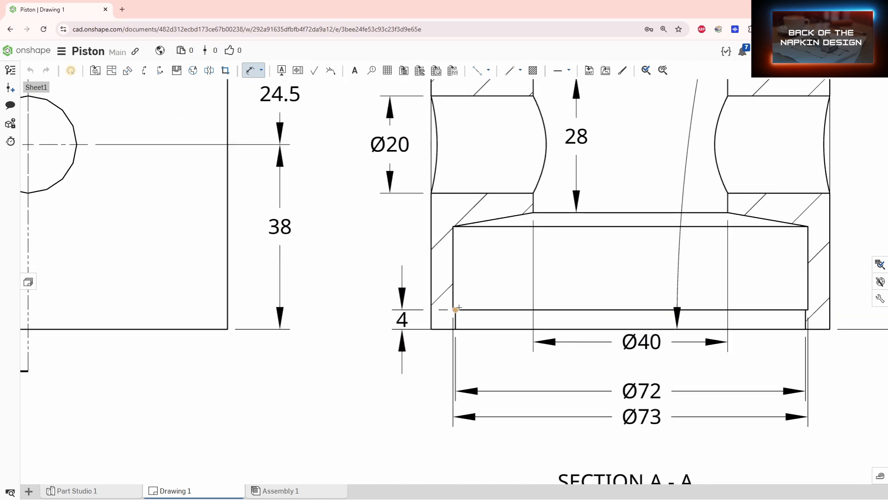
pyautogui.click(461, 328)
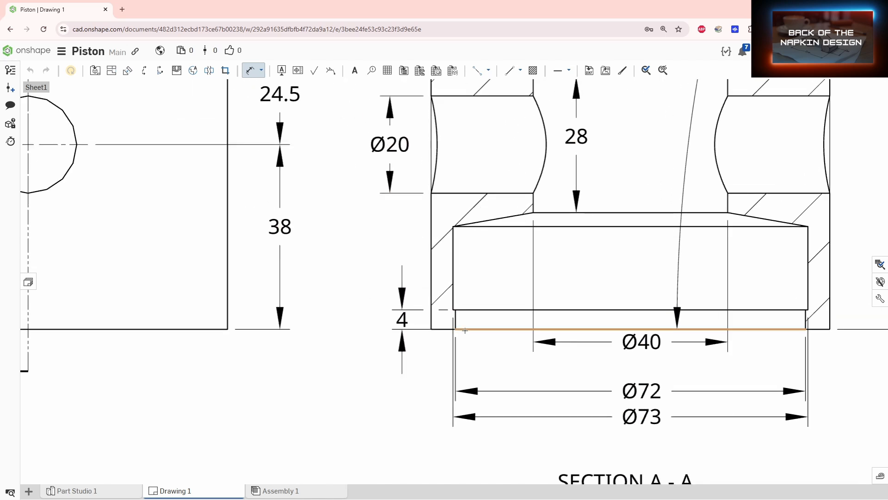
pyautogui.click(452, 227)
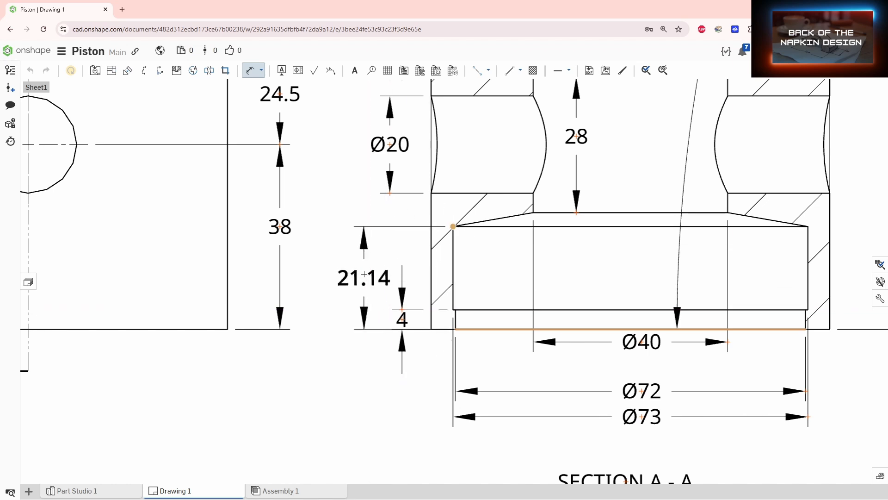
pyautogui.click(386, 305)
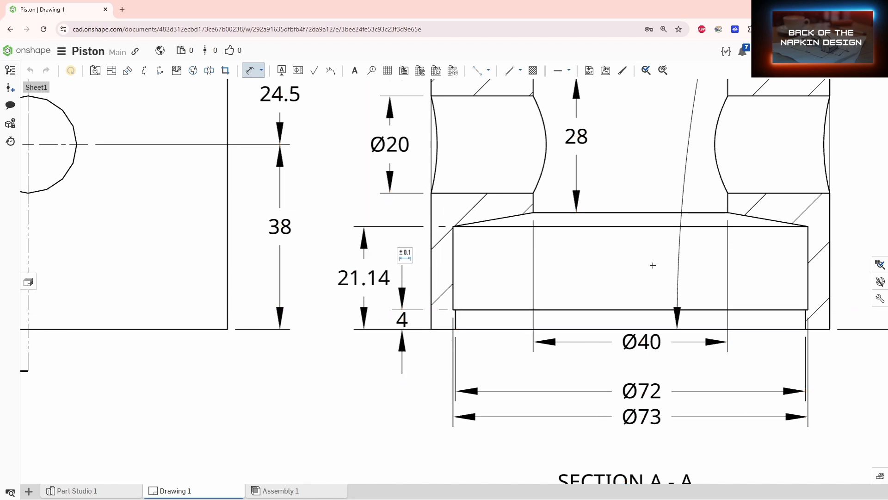
pyautogui.press('Escape')
pyautogui.press('f')
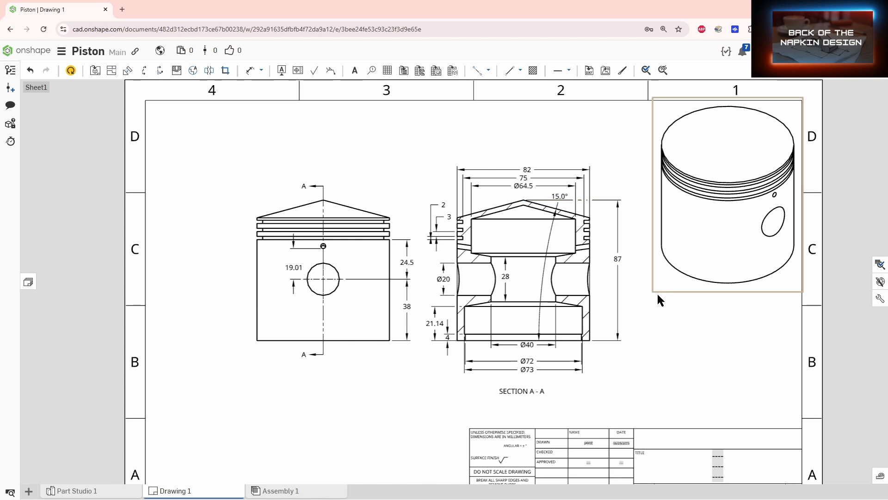